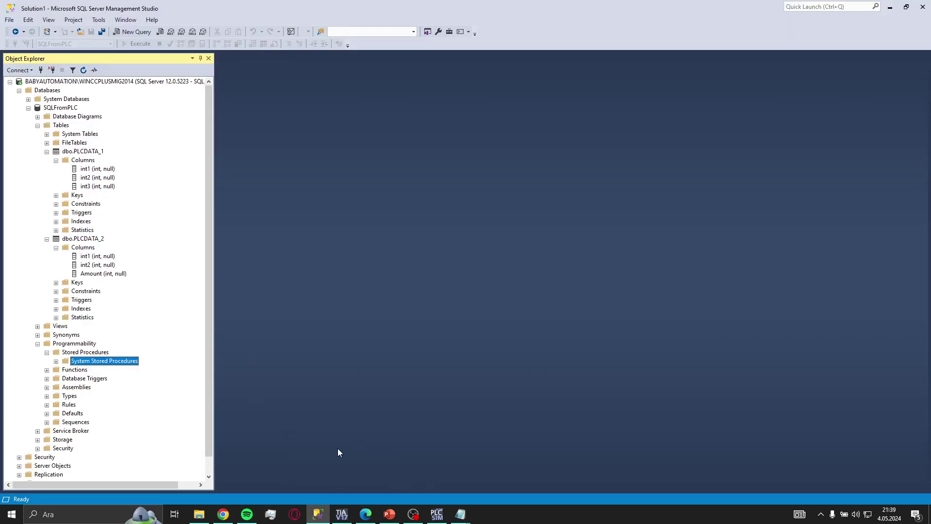
# Switch to Edge and read section 3.4.2 of the SQL PDF on calling a stored procedure without inputs and outputs
pyautogui.click(224, 514)
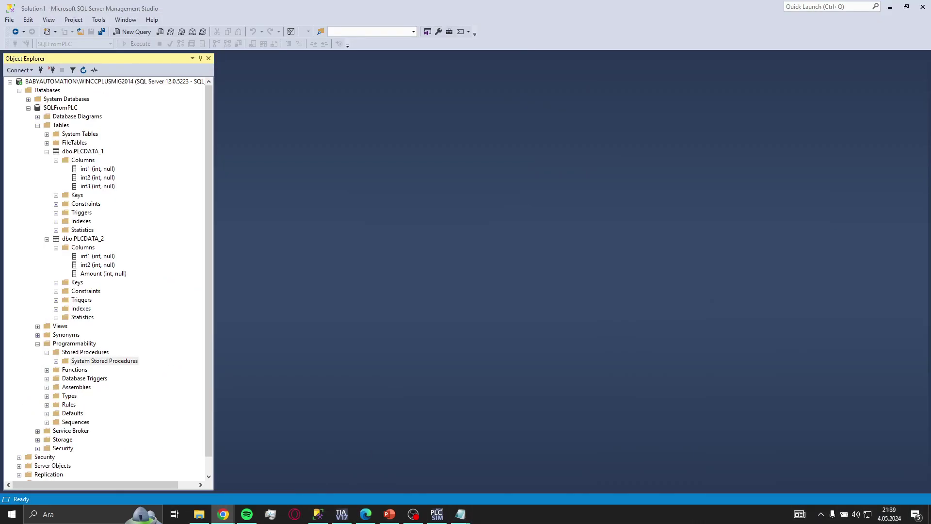
pyautogui.click(366, 514)
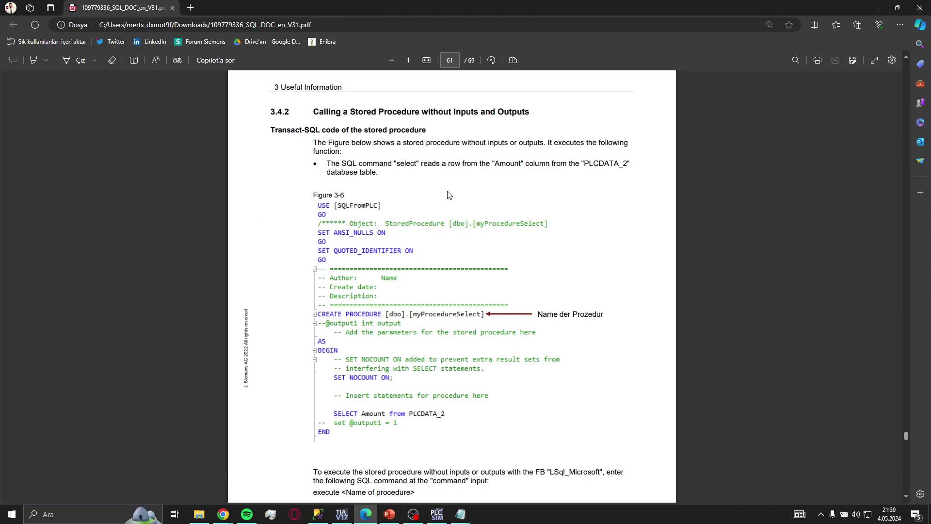
pyautogui.scroll(-1, 454, 310)
pyautogui.scroll(-20, 452, 313)
pyautogui.scroll(20, 493, 341)
pyautogui.moveTo(386, 10); pyautogui.dragTo(0, 92)
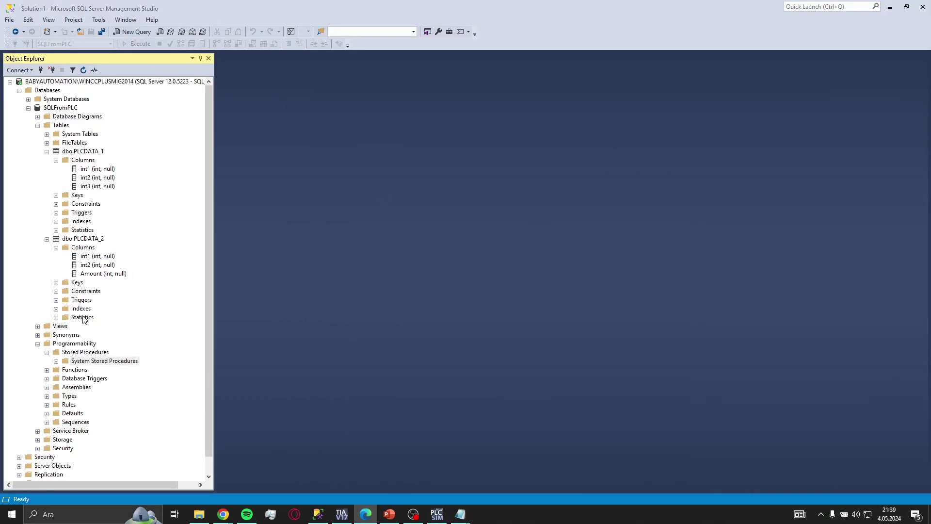
# Create a new stored procedure script from the template under the SQLFromPLC database's Stored Procedures
pyautogui.click(87, 354)
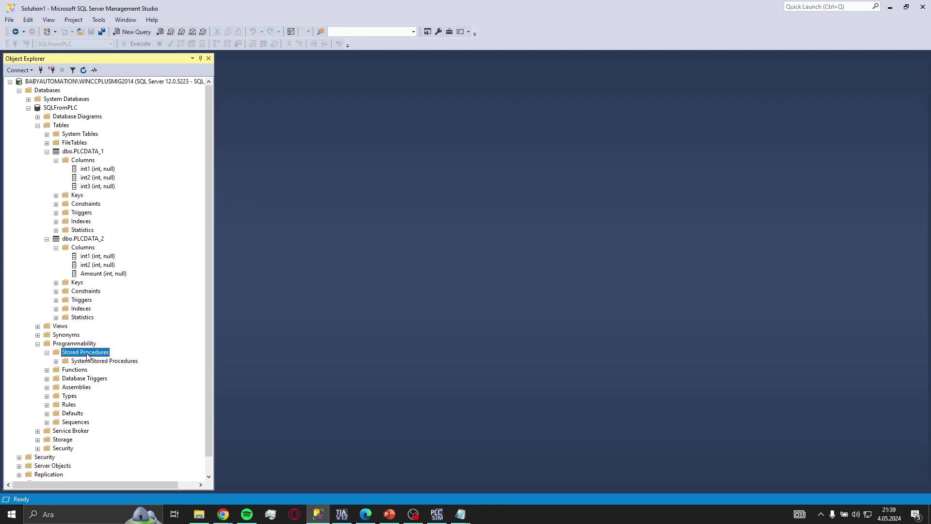
pyautogui.doubleClick(86, 363)
pyautogui.scroll(3, 90, 335)
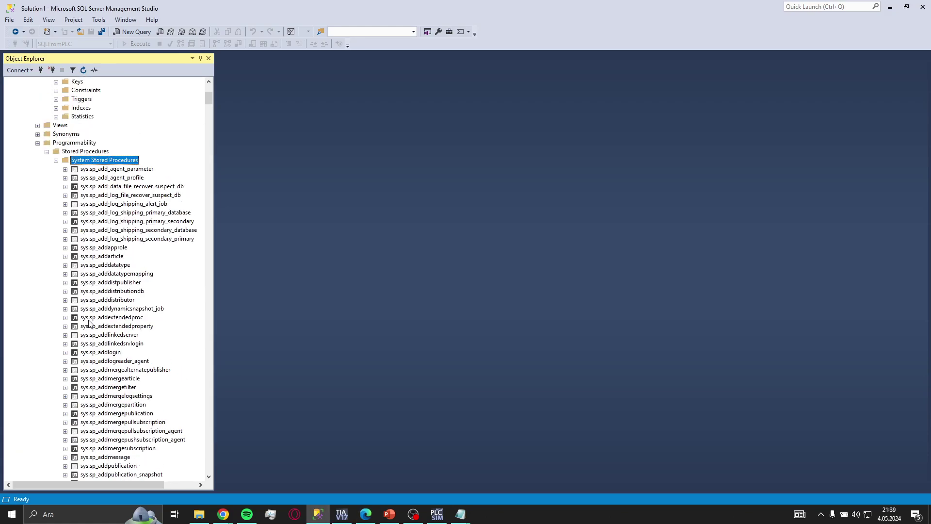
pyautogui.doubleClick(121, 160)
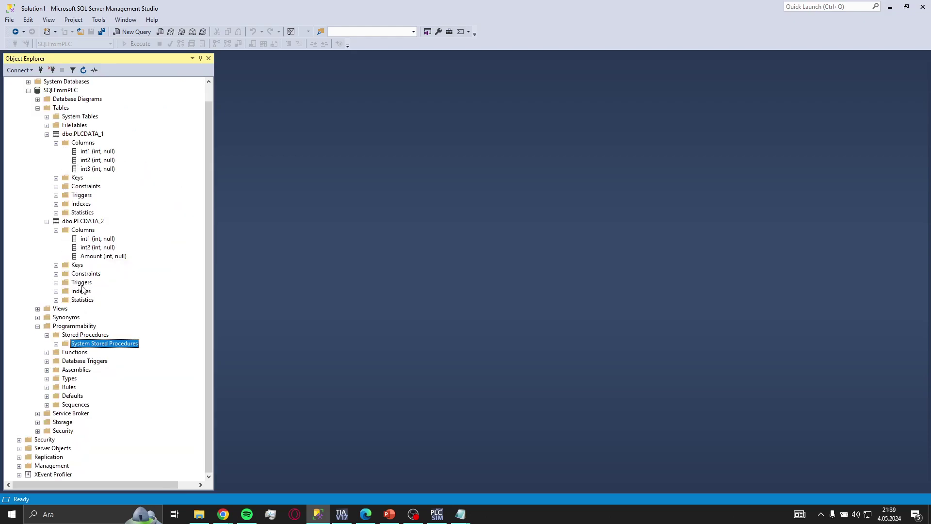
pyautogui.rightClick(92, 336)
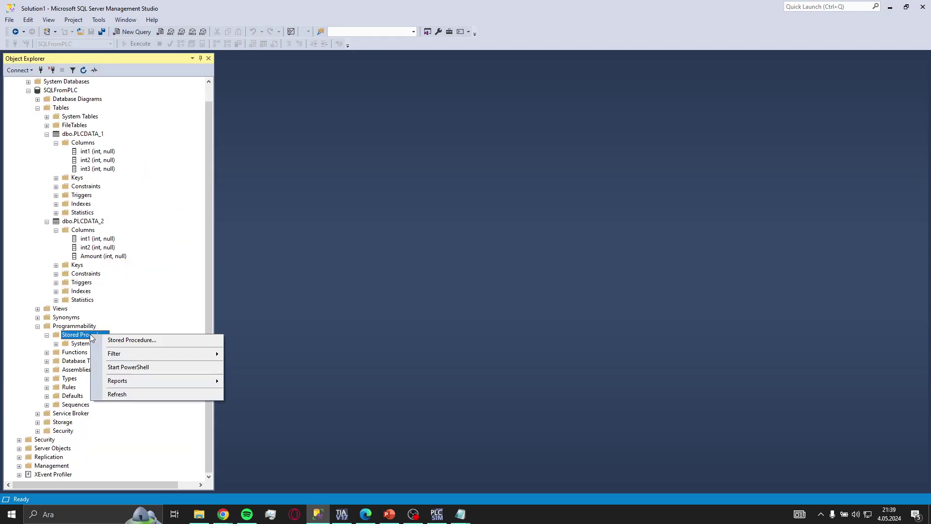
pyautogui.click(116, 340)
pyautogui.click(310, 371)
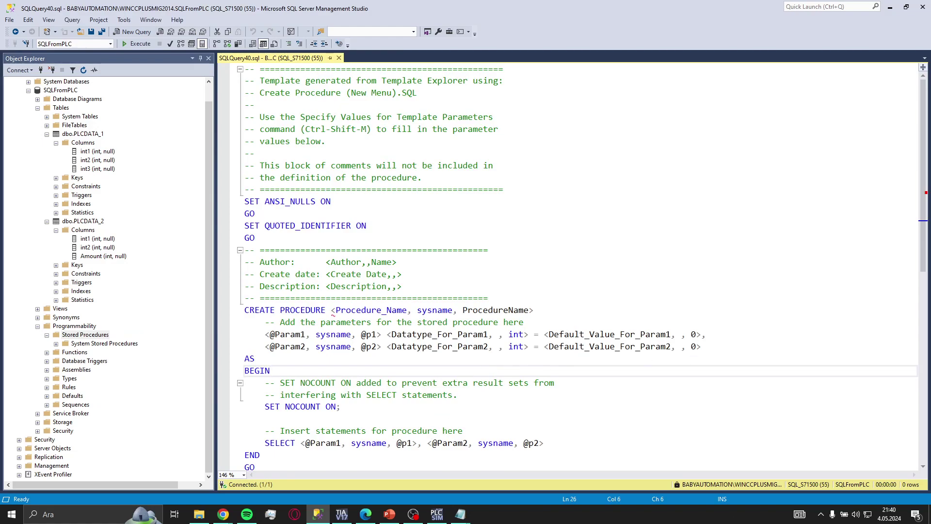
# Open the v1 Notepad file beside the query and examine how the stored procedure's name is written
pyautogui.moveTo(543, 310); pyautogui.dragTo(334, 312)
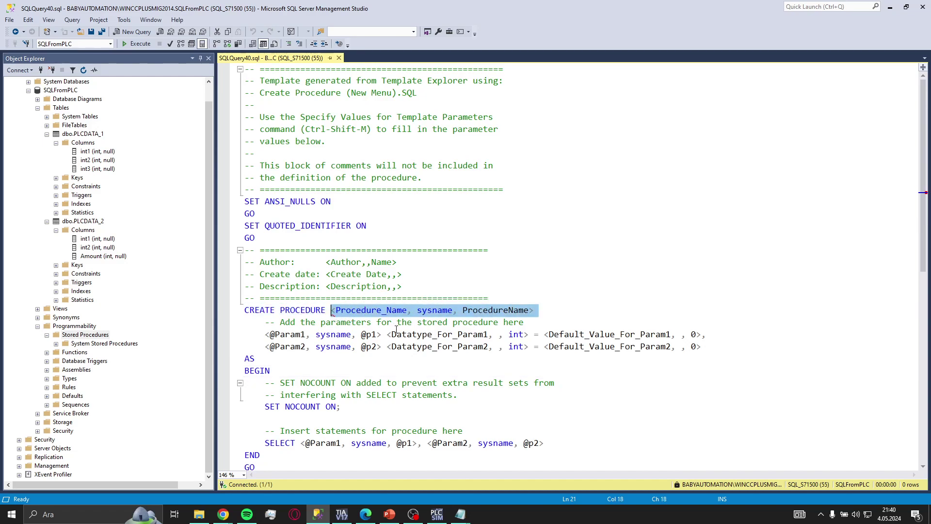
pyautogui.click(460, 515)
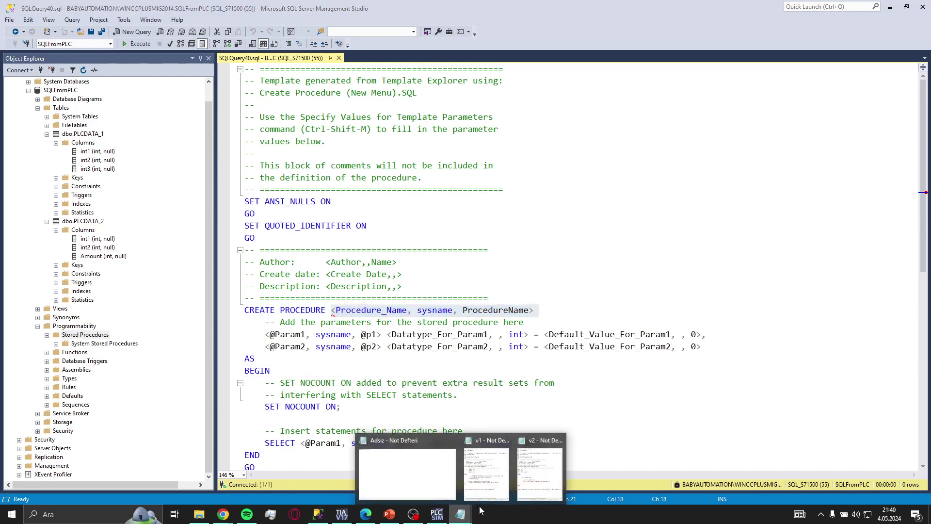
pyautogui.click(481, 459)
pyautogui.moveTo(830, 88); pyautogui.dragTo(697, 60)
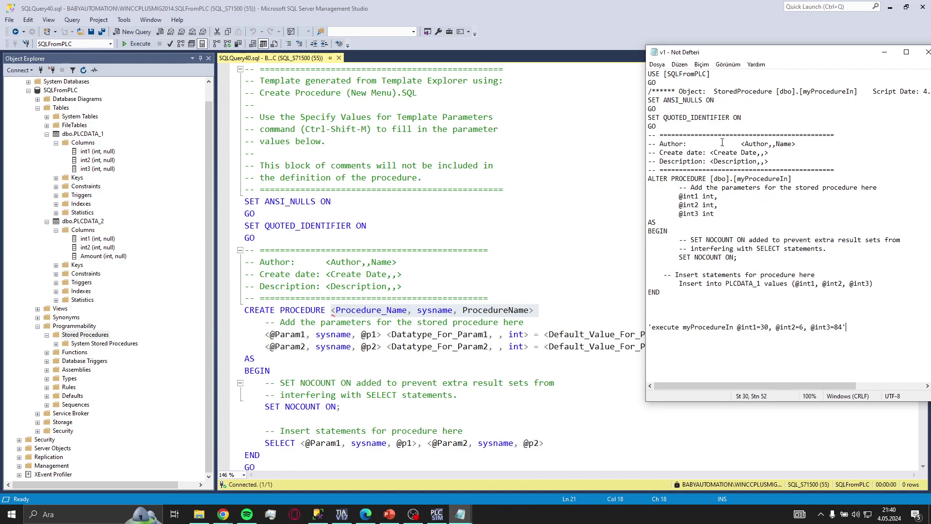
pyautogui.moveTo(721, 51); pyautogui.dragTo(653, 47)
pyautogui.moveTo(791, 86); pyautogui.dragTo(647, 89)
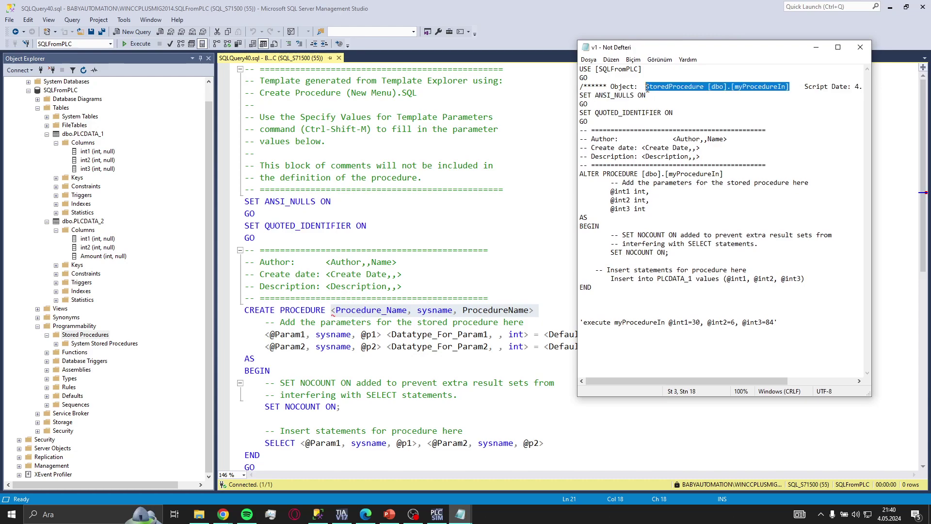
# Replace the procedure name placeholder in the CREATE PROCEDURE line with [dbo].[SPTest1]
pyautogui.click(316, 329)
pyautogui.moveTo(533, 310); pyautogui.dragTo(338, 316)
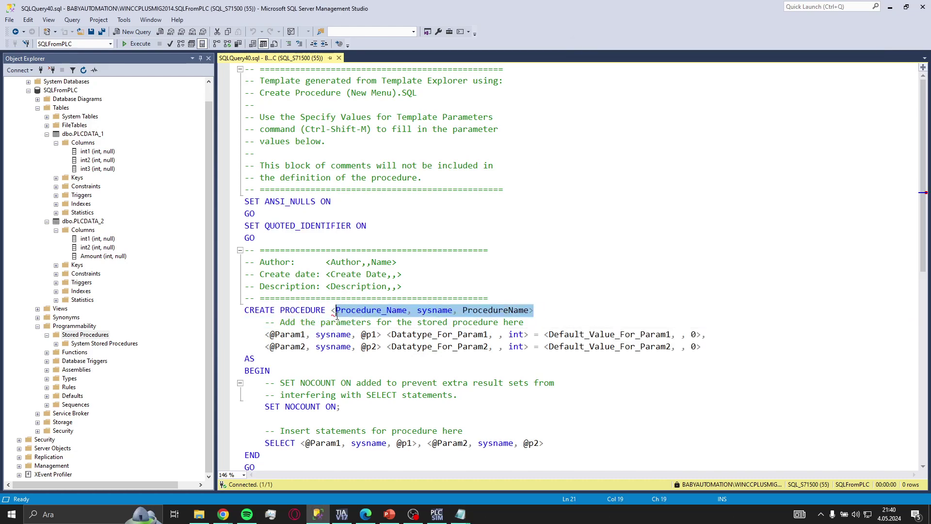
pyautogui.press('BackSpace')
pyautogui.write('dbo')
pyautogui.write('.[]')
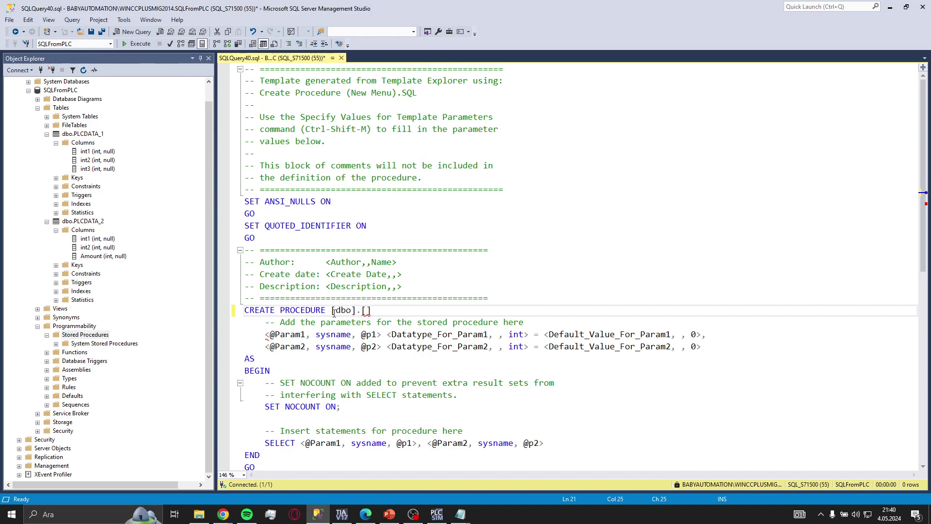
pyautogui.write('SPTest1')
pyautogui.moveTo(714, 350); pyautogui.dragTo(253, 335)
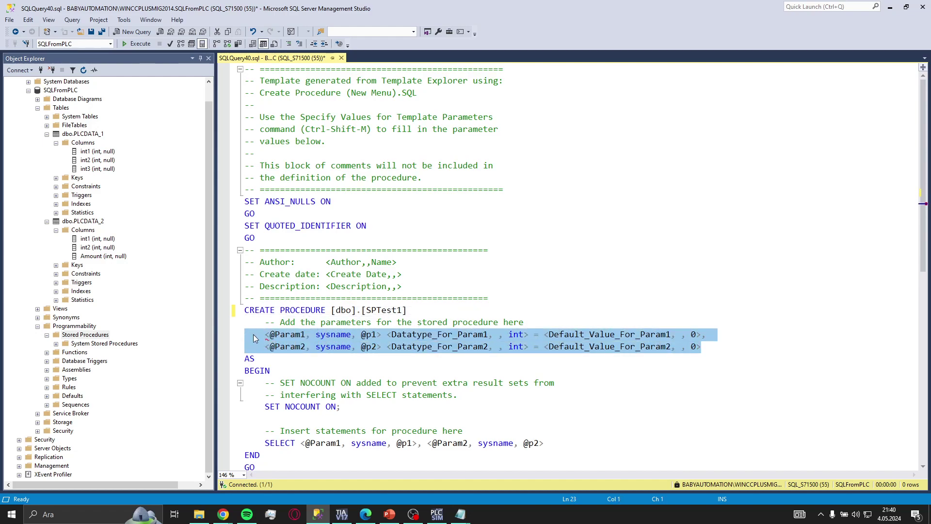
pyautogui.press('Delete')
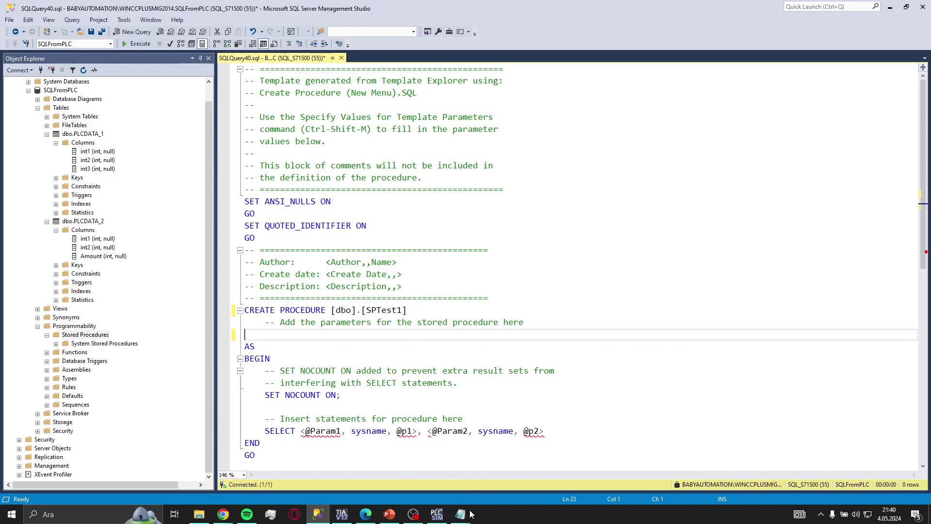
pyautogui.click(490, 480)
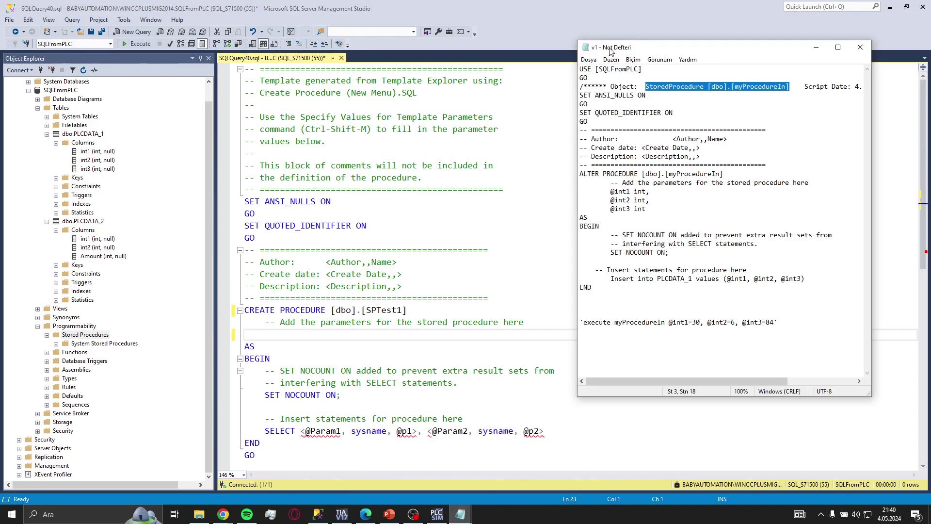
pyautogui.hotkey('alt', 'Tab')
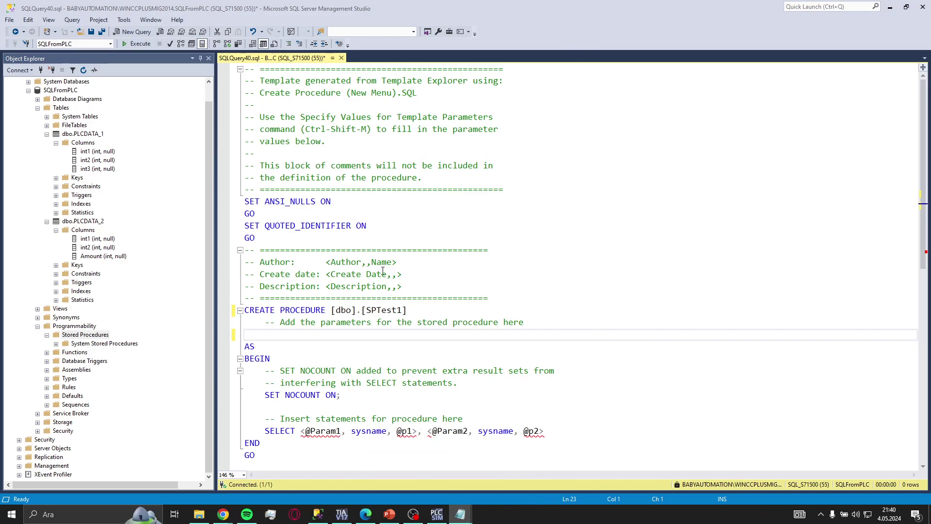
pyautogui.click(495, 337)
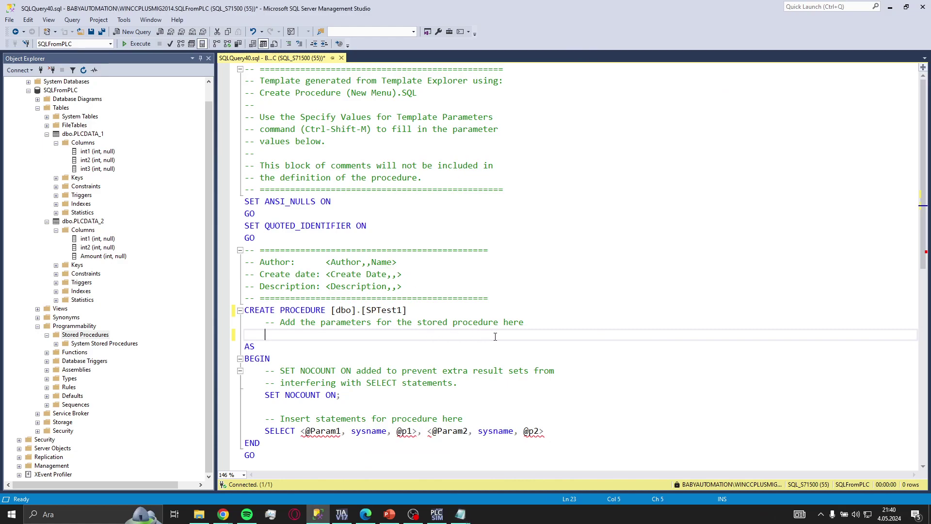
pyautogui.write('@int1 int,')
pyautogui.press('Return')
pyautogui.write('@int2,')
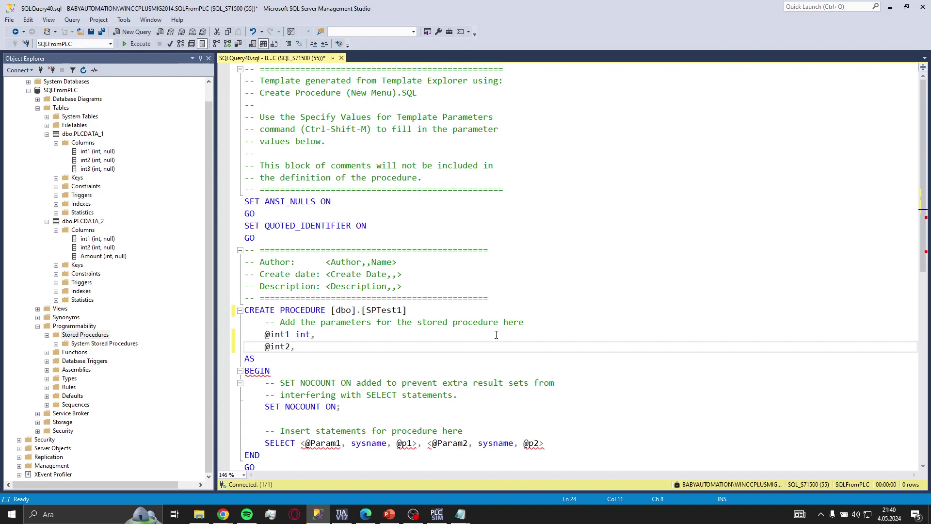
pyautogui.press('BackSpace')
pyautogui.write(' int,')
pyautogui.press('Return')
pyautogui.write('int')
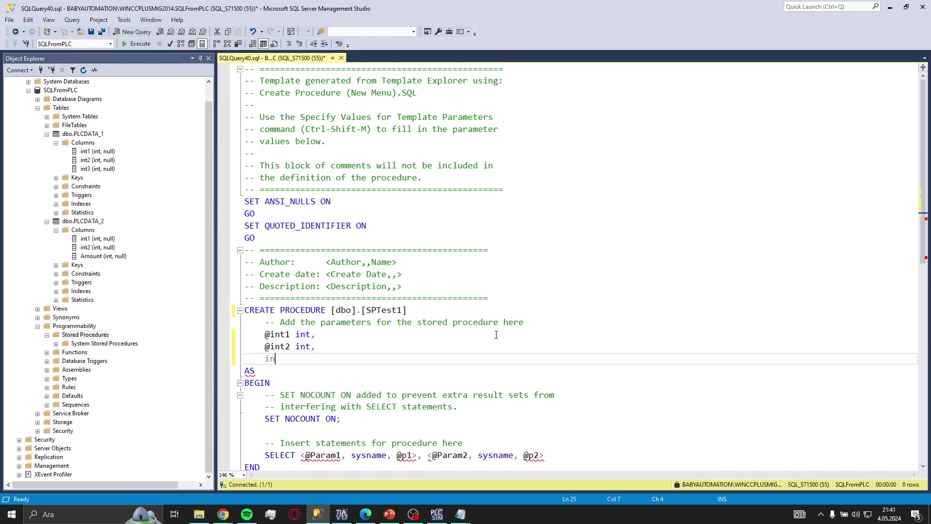
pyautogui.write('@int3 int')
pyautogui.scroll(-1, 489, 370)
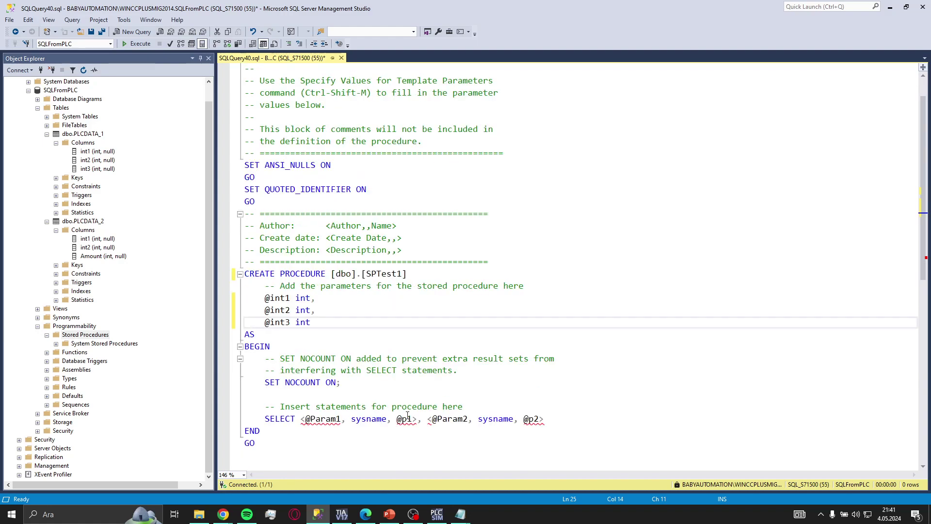
pyautogui.moveTo(586, 425); pyautogui.dragTo(229, 410)
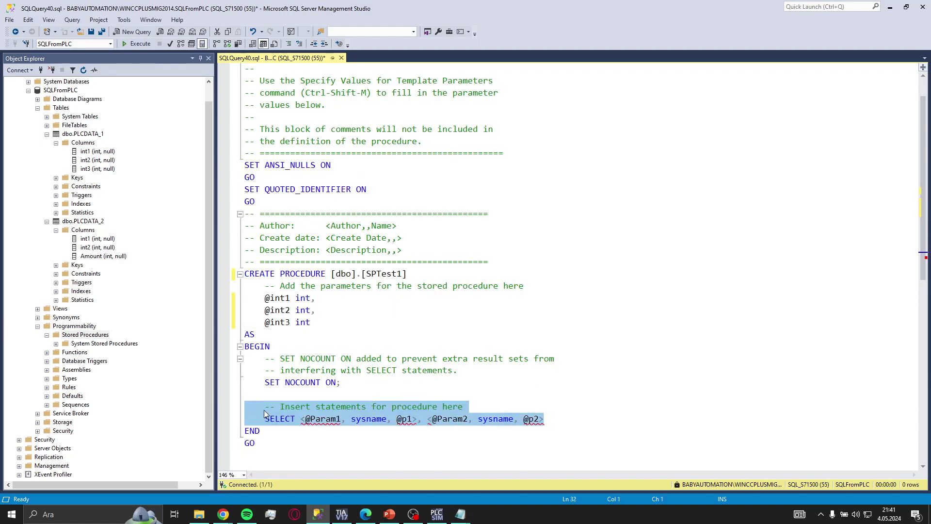
pyautogui.press('Delete')
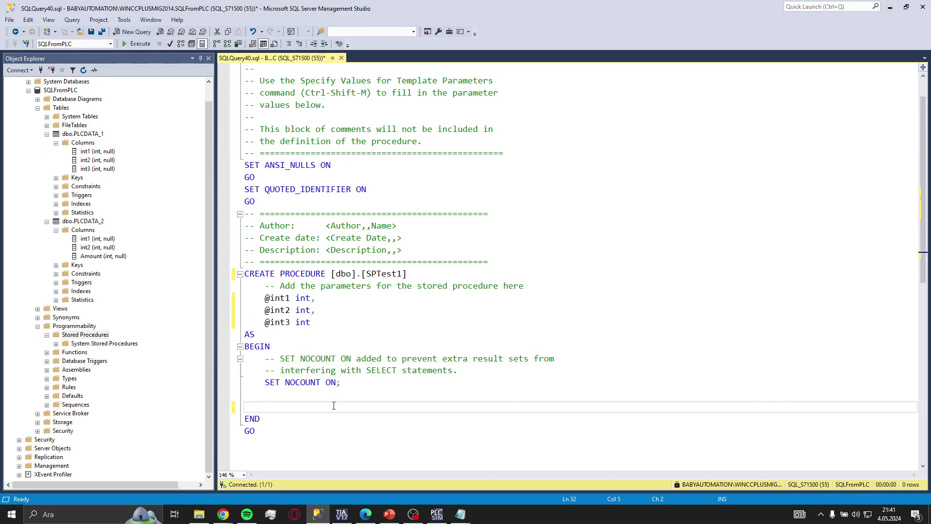
pyautogui.write('Insert int')
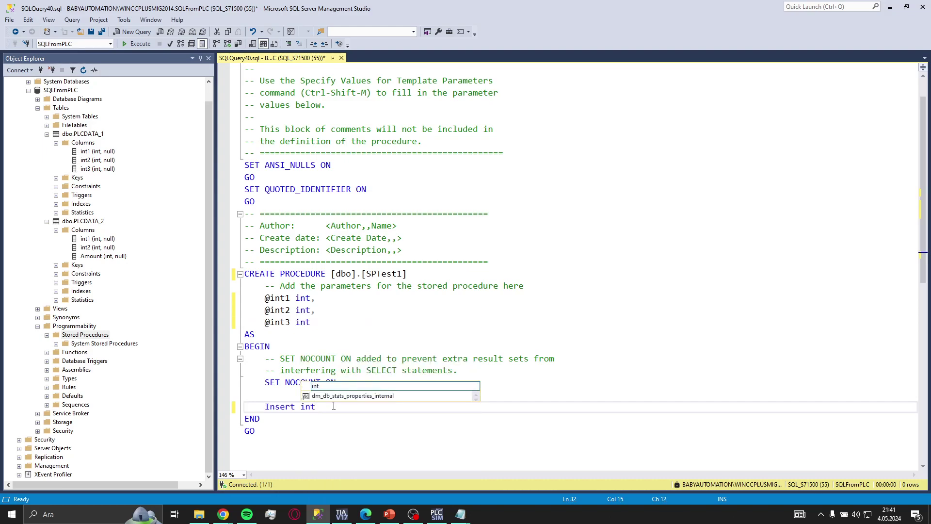
pyautogui.write('o PLC')
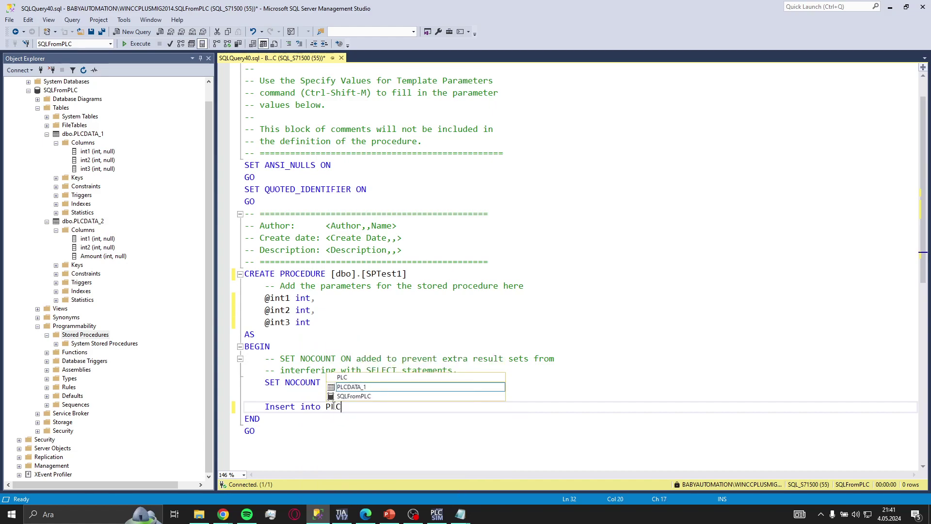
pyautogui.press('Tab')
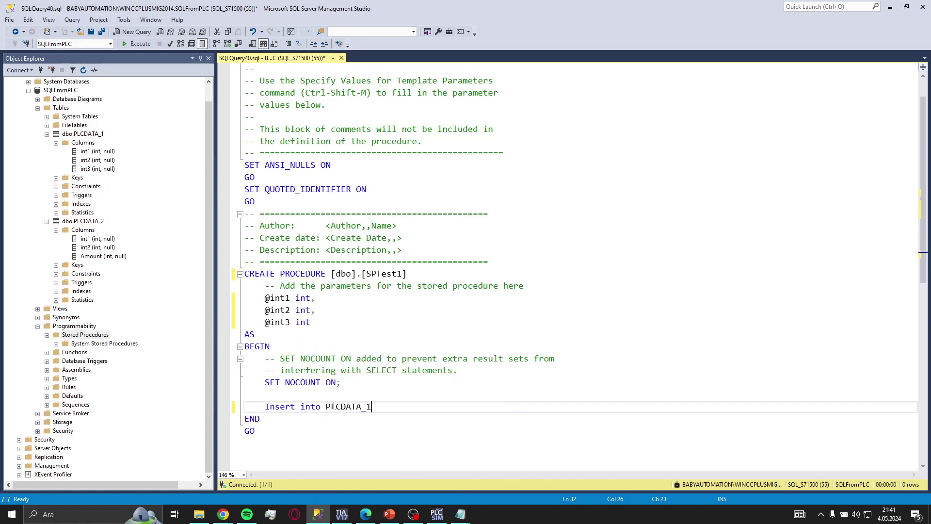
pyautogui.write('values ()')
pyautogui.press('Left')
pyautogui.write('@int')
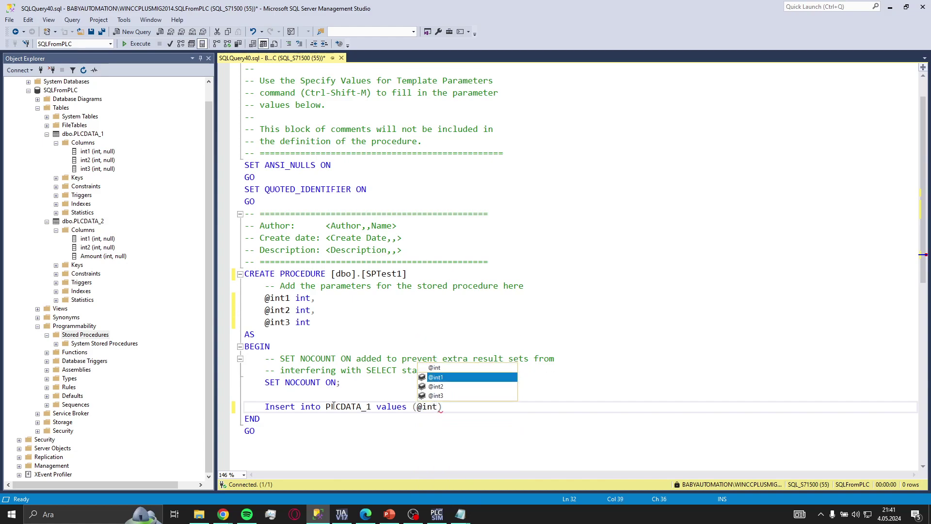
pyautogui.write('1,@int2')
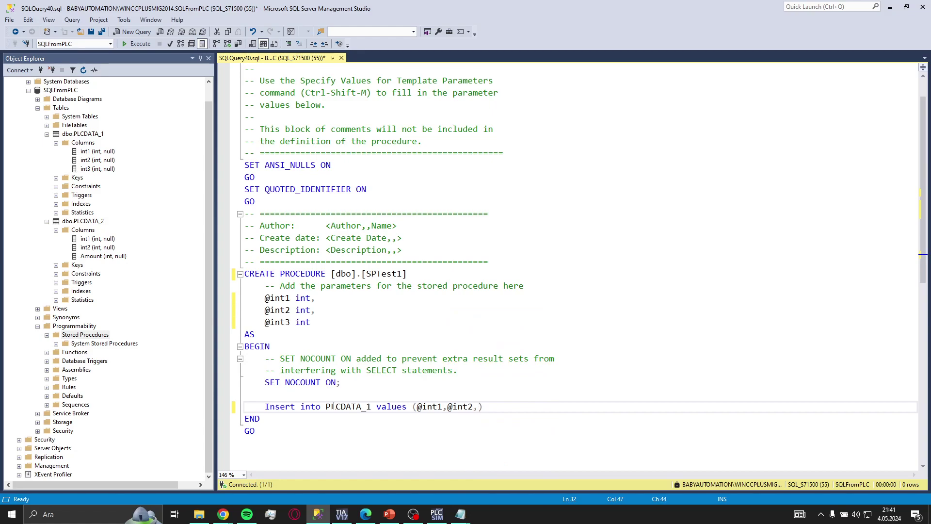
pyautogui.write(',@int3')
pyautogui.click(402, 393)
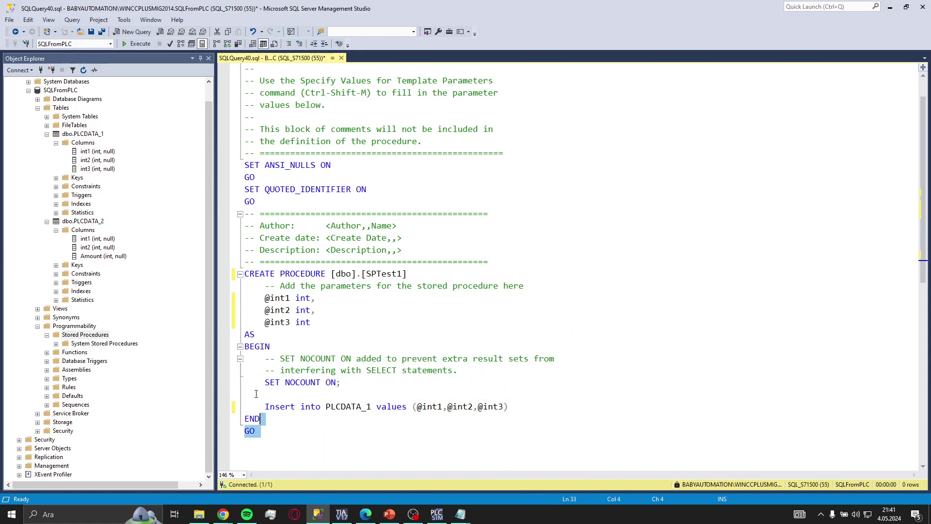
# Execute the whole script to create the SPTest1 procedure and refresh the database's Programmability folder
pyautogui.hotkey('ctrl', 'a')
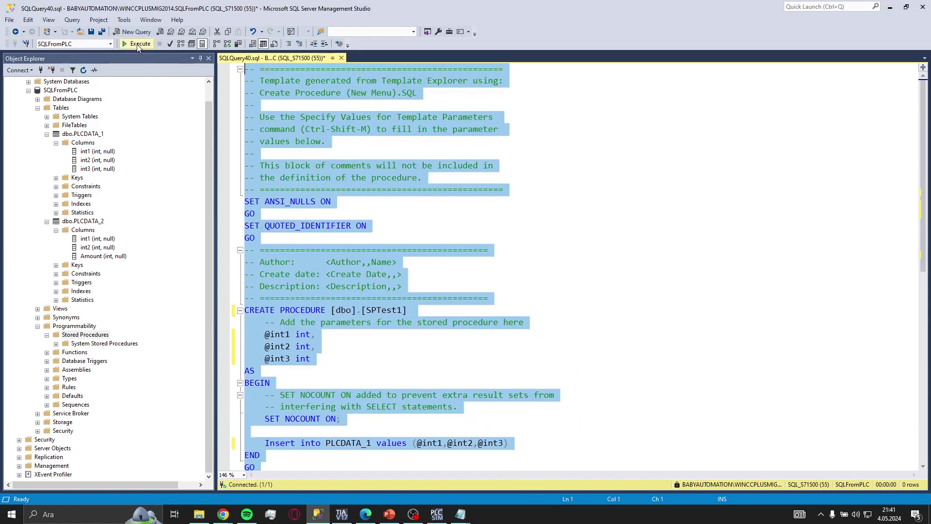
pyautogui.click(136, 44)
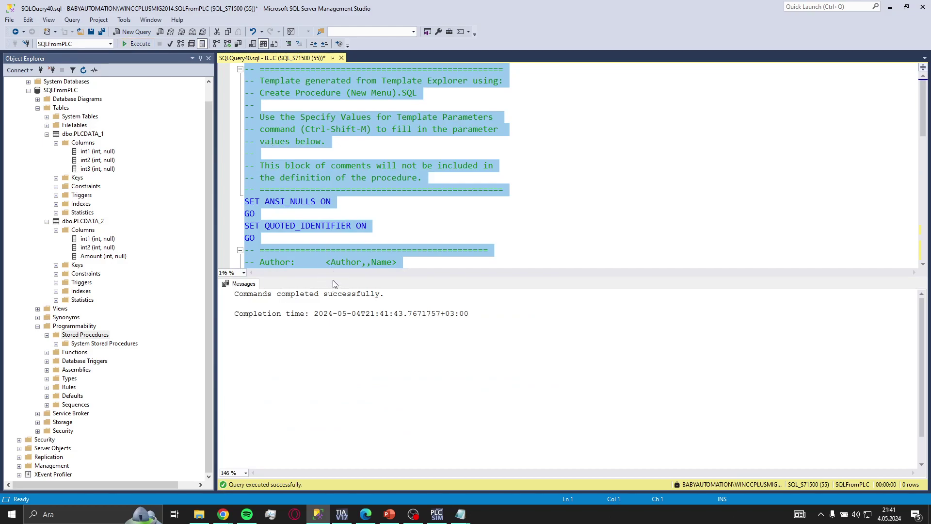
pyautogui.moveTo(334, 277); pyautogui.dragTo(334, 414)
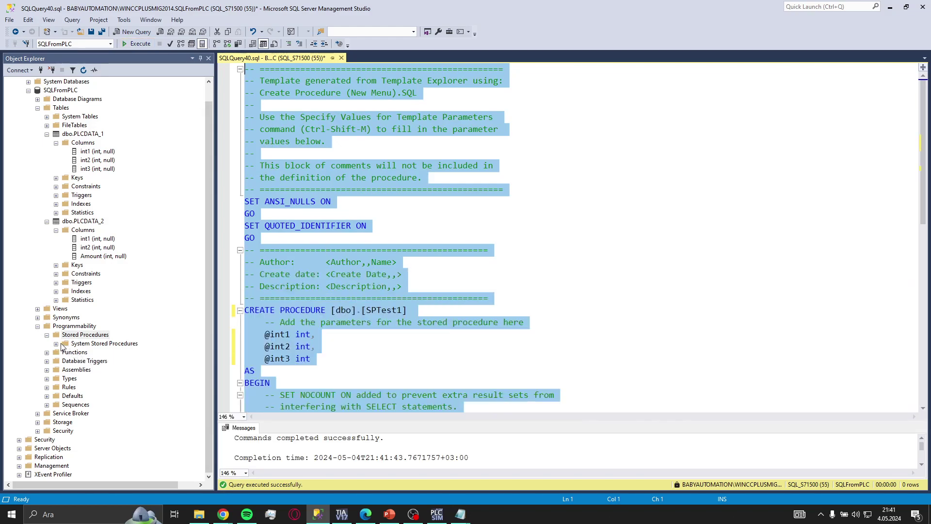
pyautogui.rightClick(64, 326)
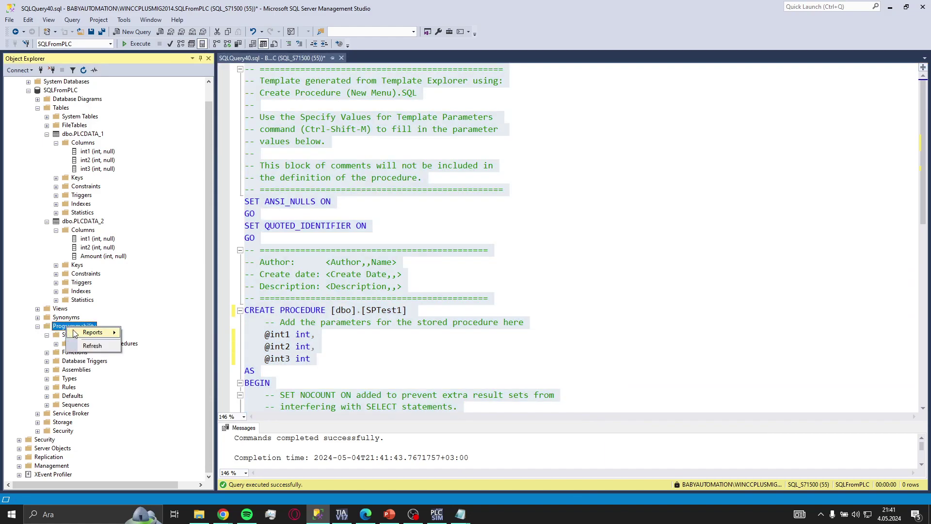
pyautogui.click(94, 345)
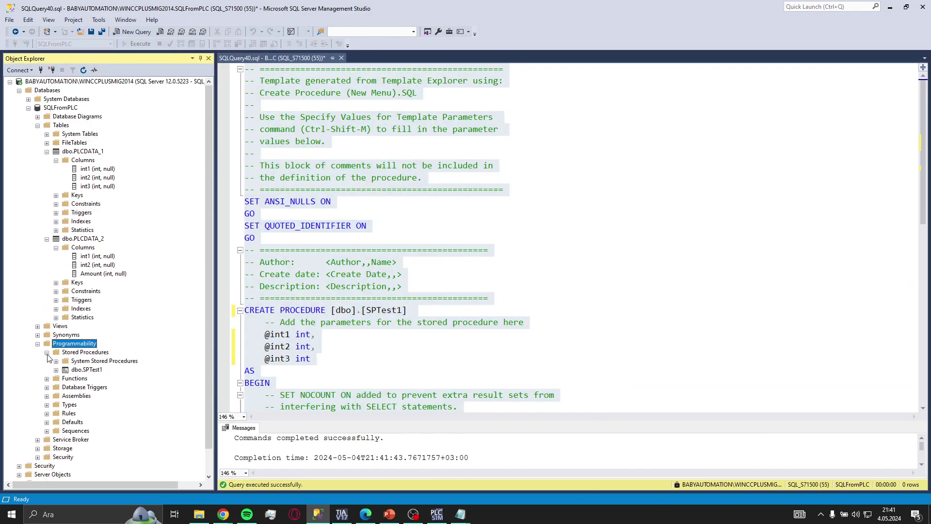
pyautogui.rightClick(80, 373)
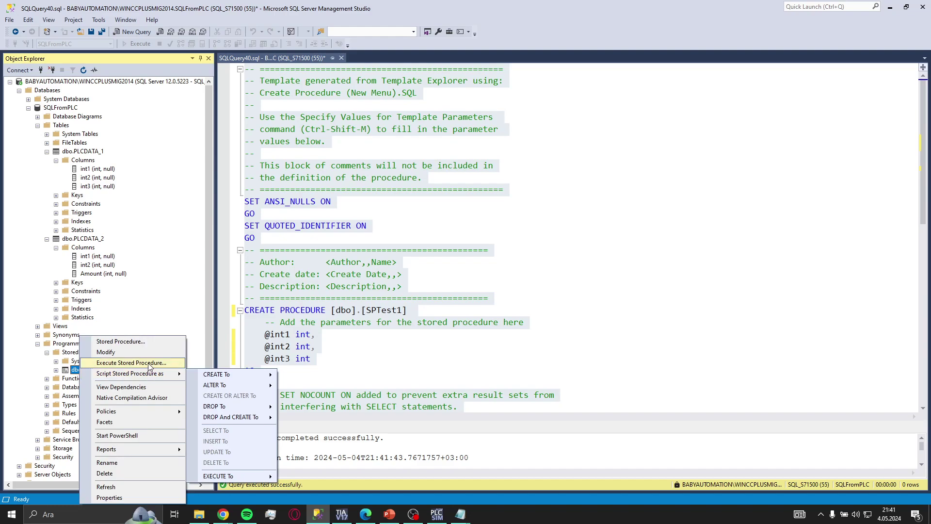
pyautogui.click(204, 361)
pyautogui.click(606, 143)
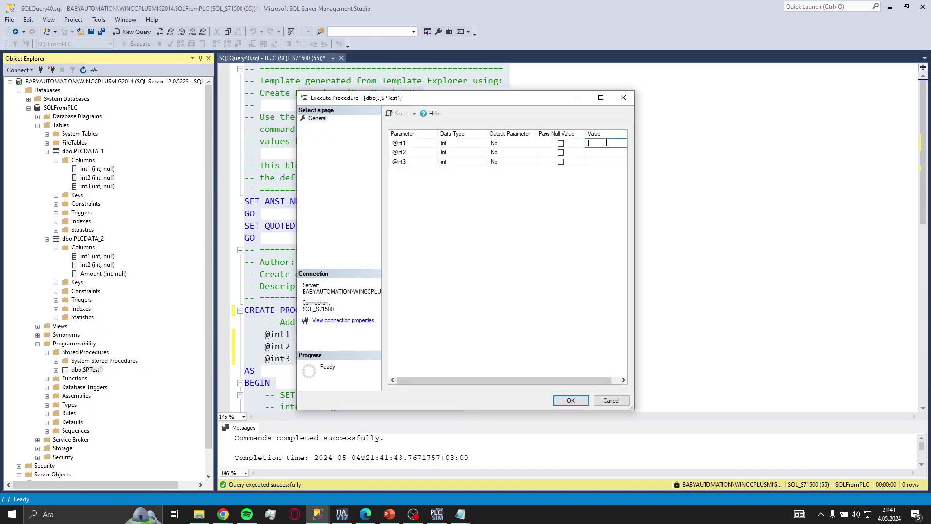
pyautogui.write('5')
pyautogui.click(600, 153)
pyautogui.write('4')
pyautogui.click(599, 162)
pyautogui.write('3')
pyautogui.click(559, 400)
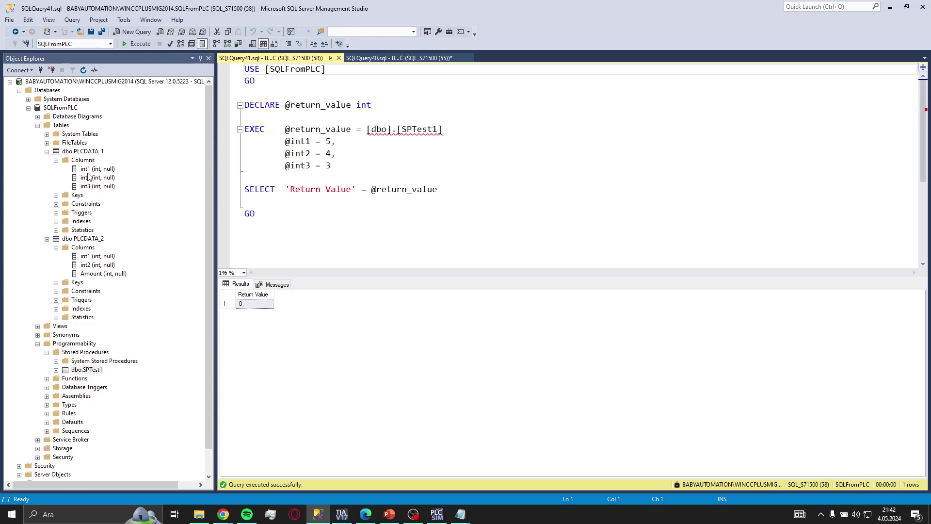
# Query the top 1000 rows of dbo.PLCDATA_1 to check the inserted values
pyautogui.rightClick(91, 151)
pyautogui.click(128, 175)
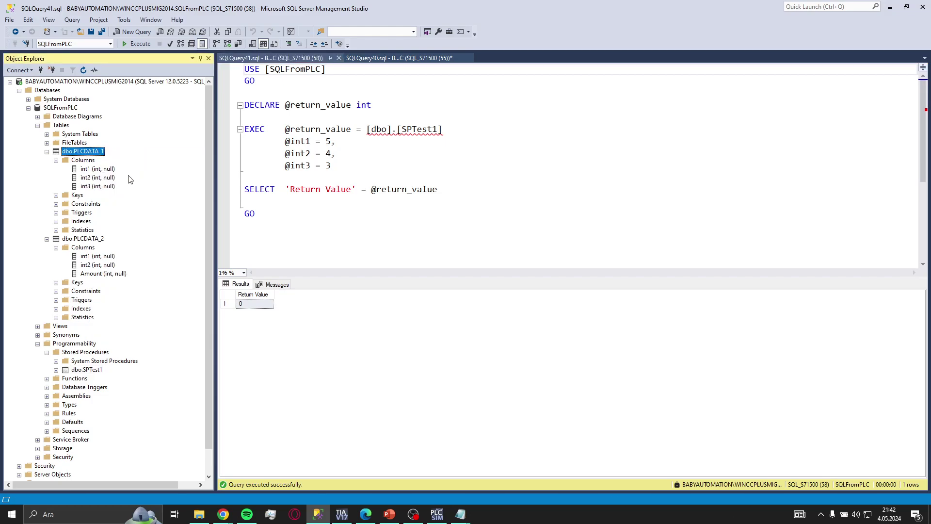
pyautogui.press('Right')
pyautogui.press('Right')
pyautogui.click(332, 247)
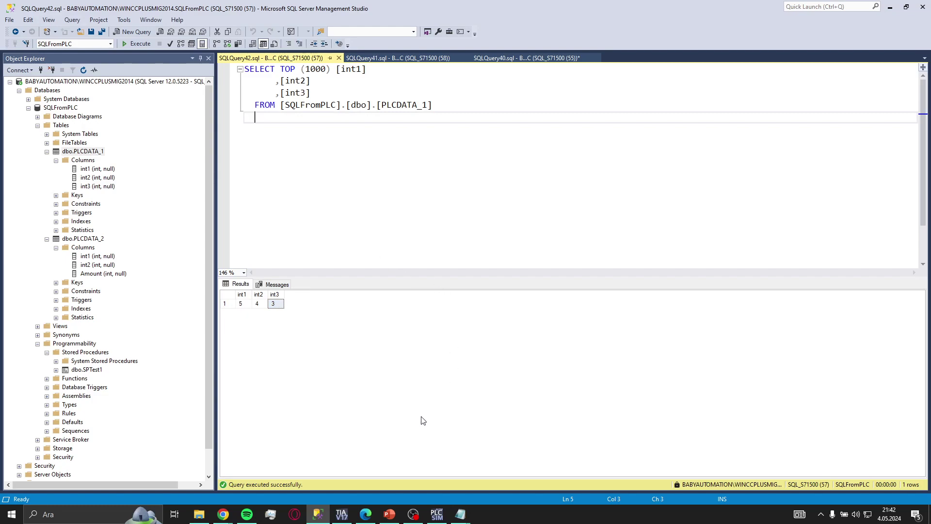
# Switch to TIA Portal and copy the start value of sqlCommands[7] in the SqlCommands data block
pyautogui.click(342, 514)
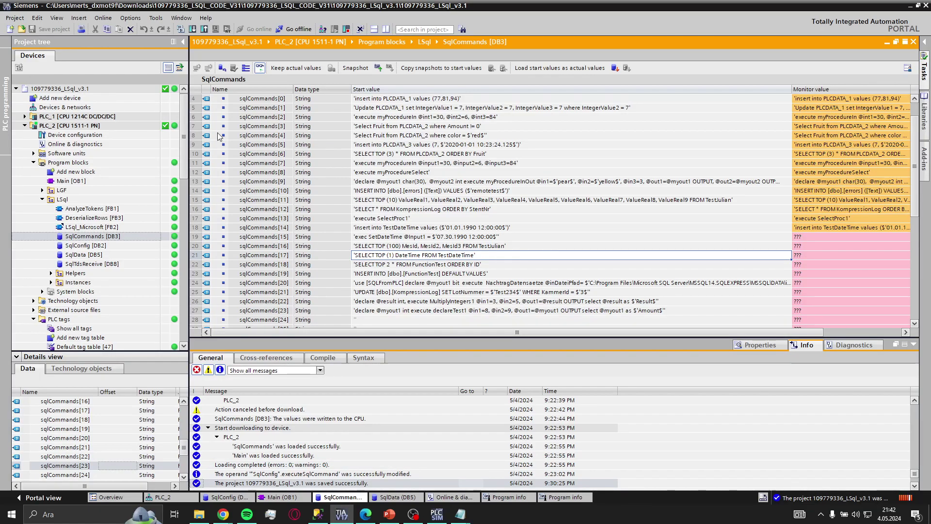
pyautogui.scroll(1, 644, 296)
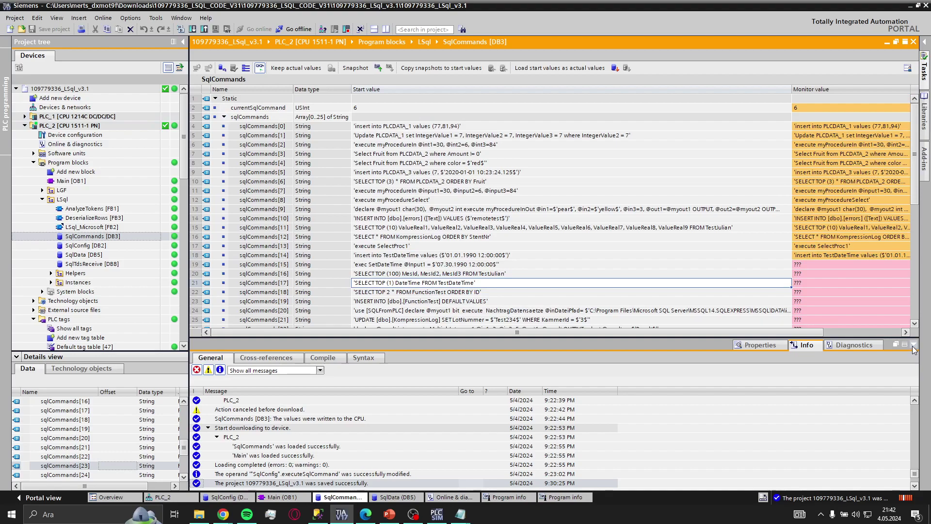
pyautogui.click(913, 345)
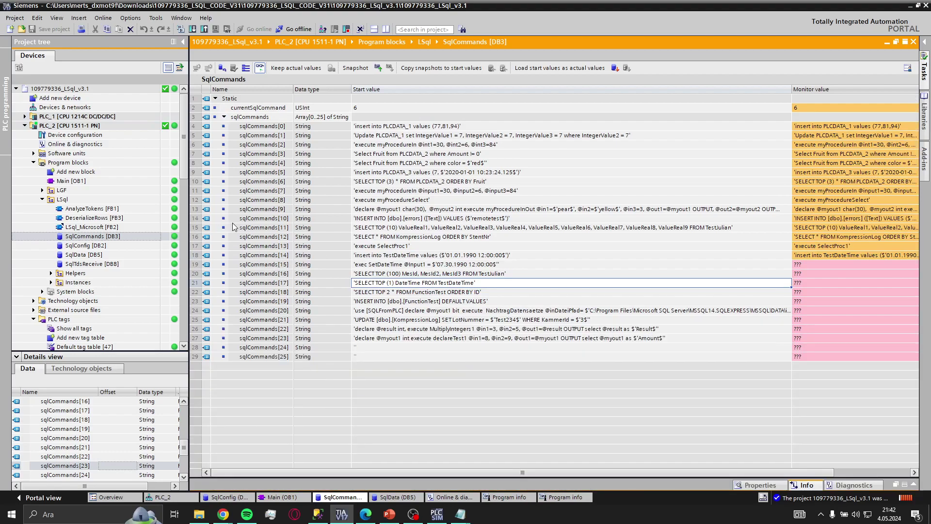
pyautogui.click(367, 350)
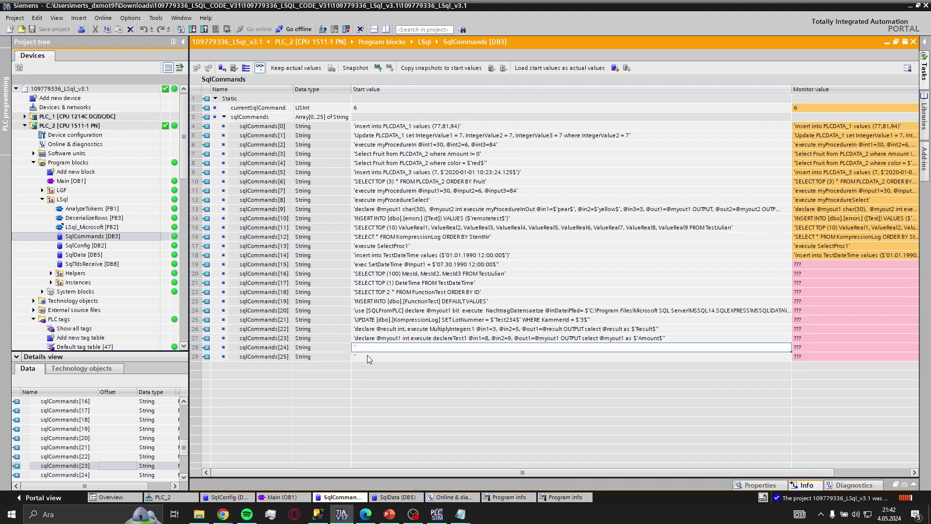
pyautogui.click(374, 347)
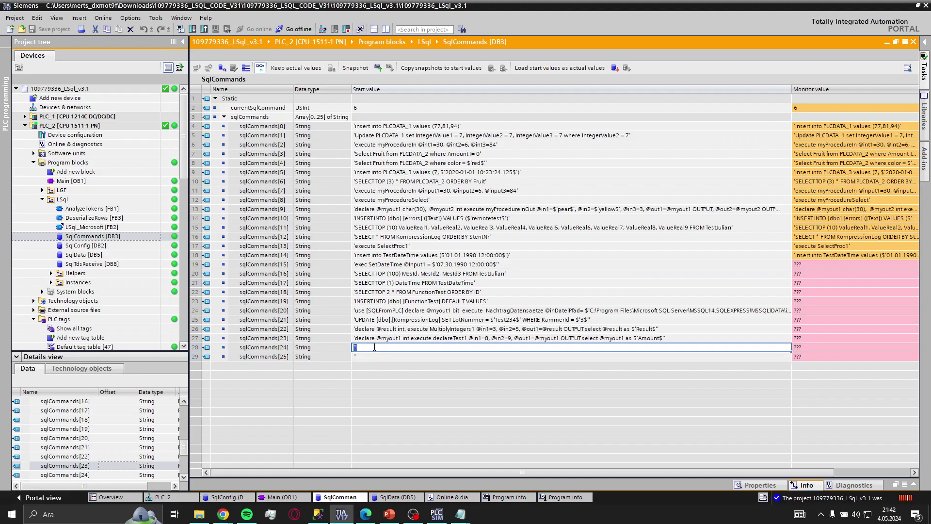
pyautogui.click(519, 191)
pyautogui.doubleClick(365, 190)
pyautogui.tripleClick(368, 190)
pyautogui.hotkey('ctrl', 'c')
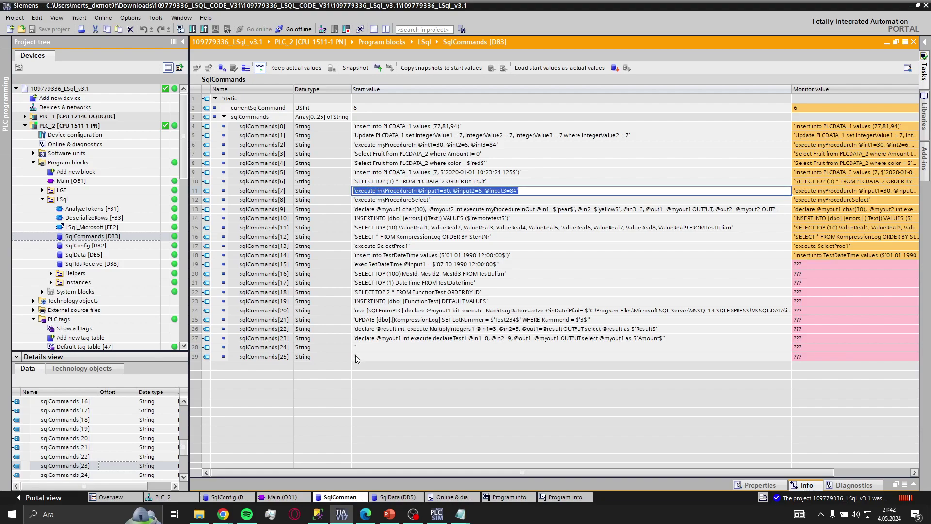
# Paste the copied myProcedureIn command into Notepad as a syntax reference and enlarge the text
pyautogui.click(373, 342)
pyautogui.click(374, 347)
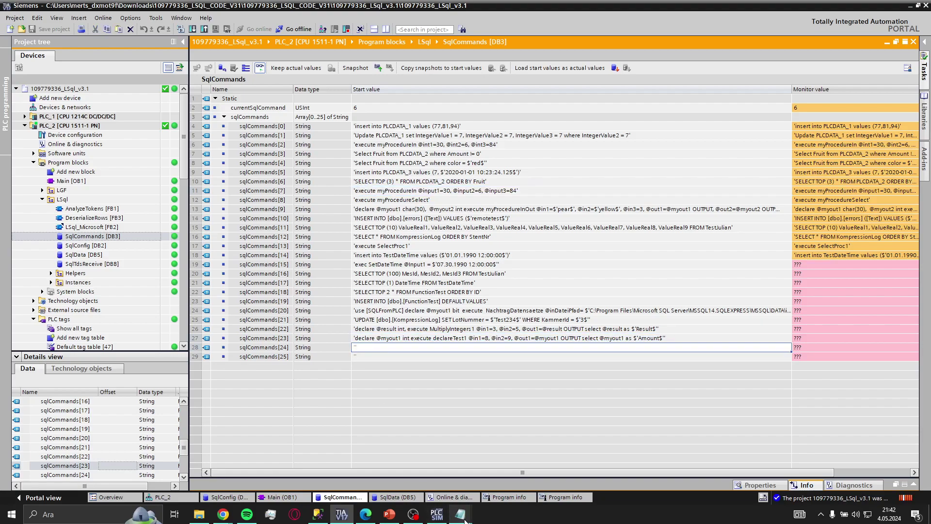
pyautogui.moveTo(470, 518)
pyautogui.click(388, 466)
pyautogui.hotkey('ctrl', 'v')
pyautogui.moveTo(419, 127); pyautogui.dragTo(528, 128)
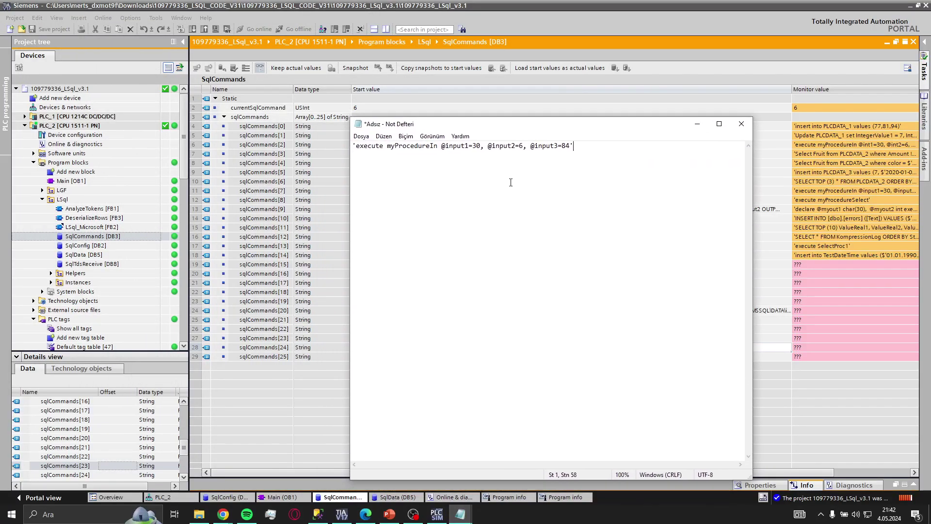
pyautogui.keyDown('ctrl'); pyautogui.scroll(4, 511, 182); pyautogui.keyUp('ctrl')
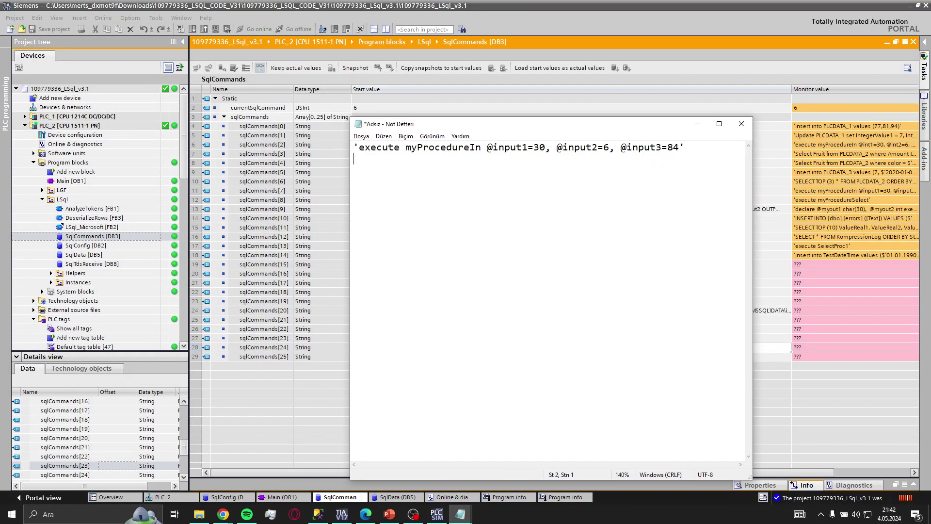
pyautogui.write('execute')
pyautogui.write('st1')
pyautogui.click(316, 513)
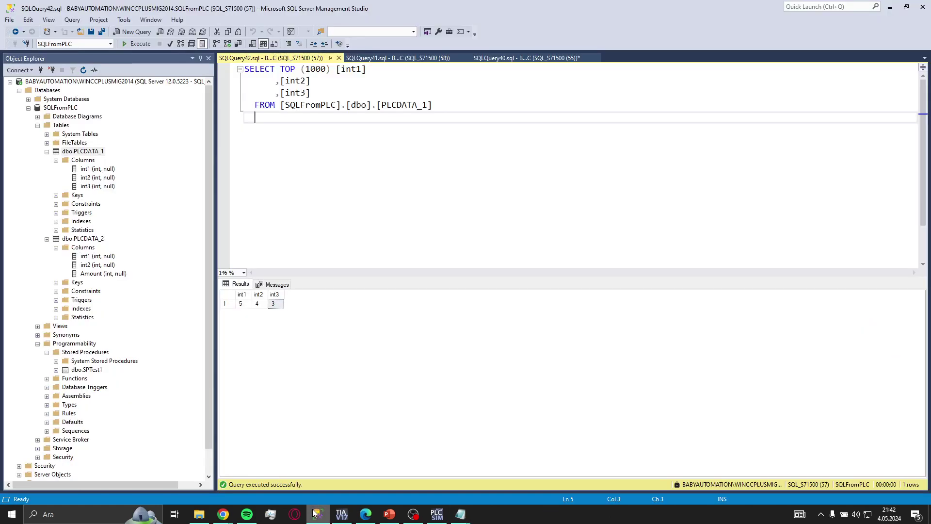
pyautogui.click(316, 512)
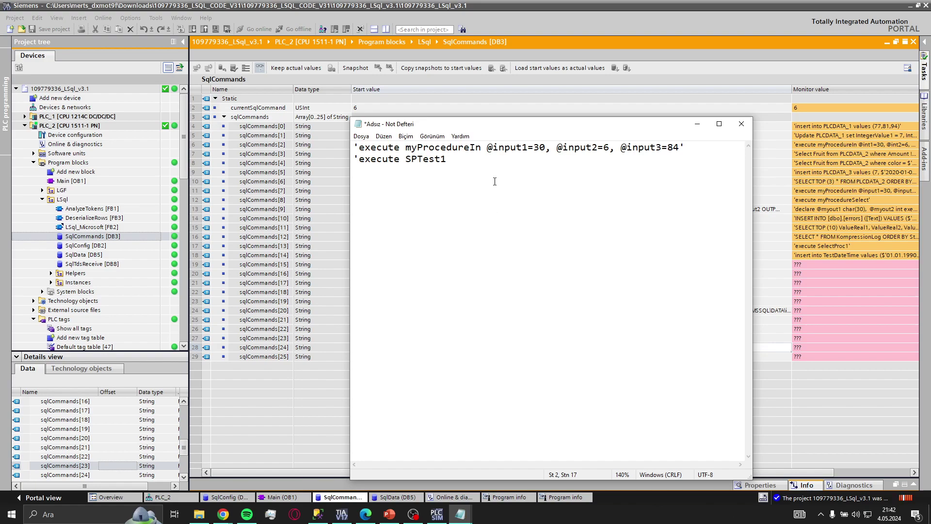
pyautogui.write('@int1=10, @int2=20, @int')
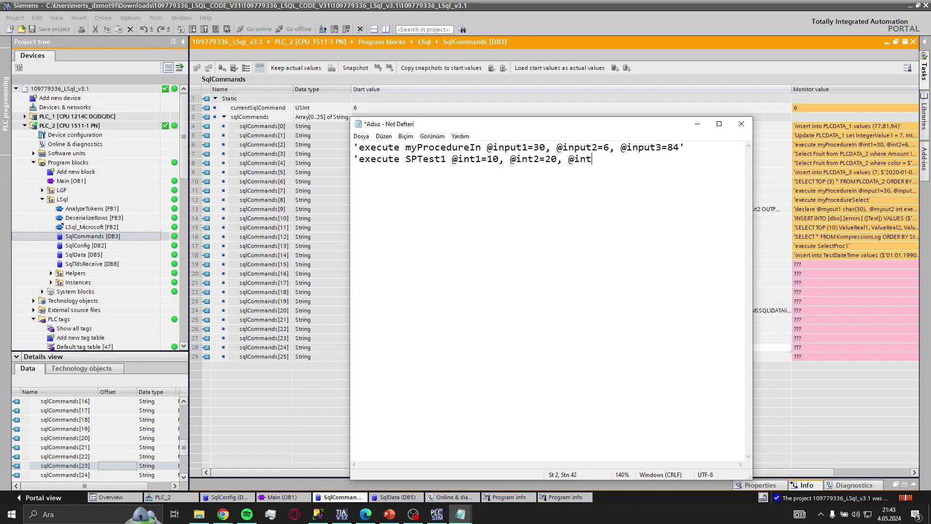
pyautogui.write("3=30'")
# Copy the SPTest1 command line from Notepad into the start value of sqlCommands[24] in TIA Portal
pyautogui.moveTo(621, 159); pyautogui.dragTo(330, 169)
pyautogui.hotkey('ctrl', 'c')
pyautogui.click(697, 125)
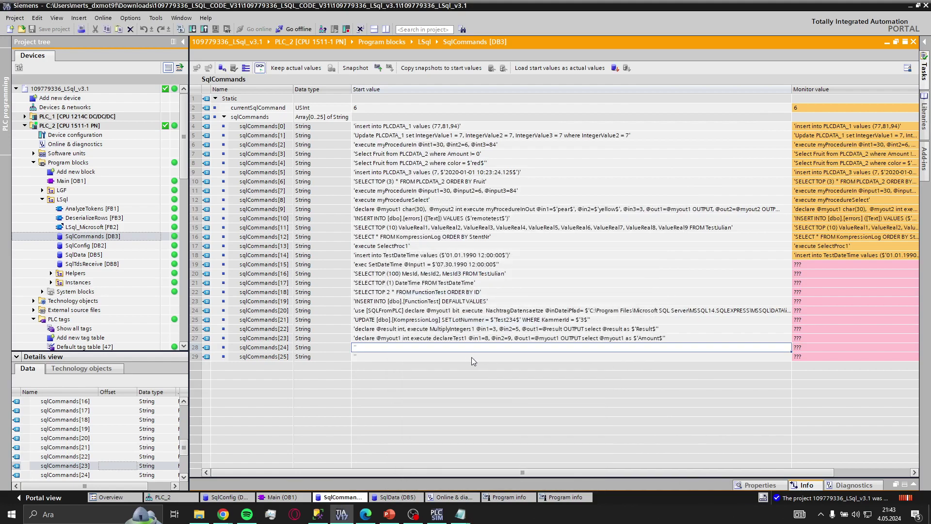
pyautogui.click(462, 347)
pyautogui.hotkey('ctrl', 'v')
pyautogui.click(423, 360)
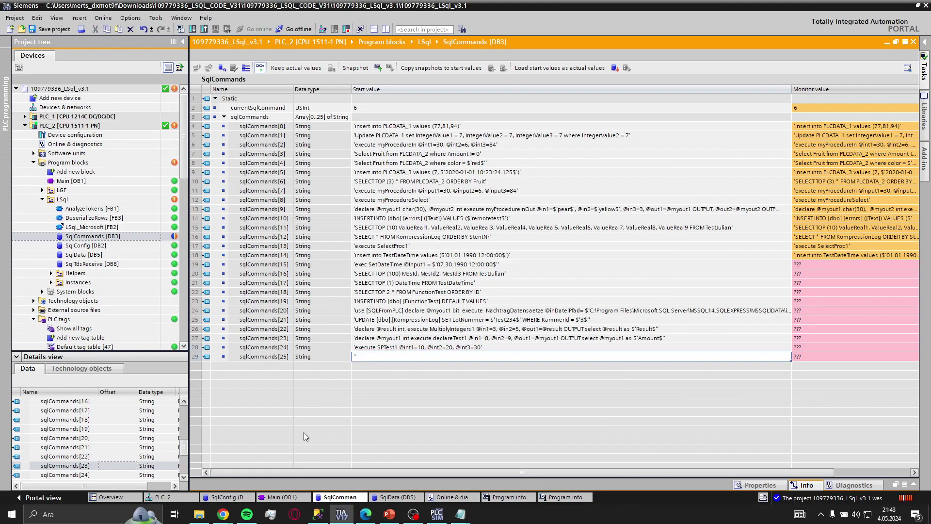
# In Main (OB1), reset executeSqlCommand to 0 and assign sqlCommands[24] to the command input of the LSql_Microsoft block
pyautogui.click(283, 496)
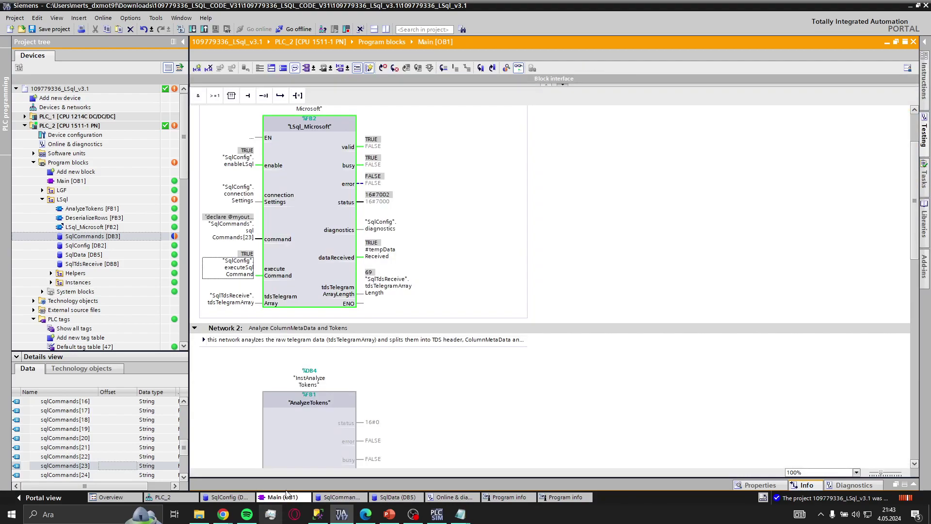
pyautogui.click(240, 266)
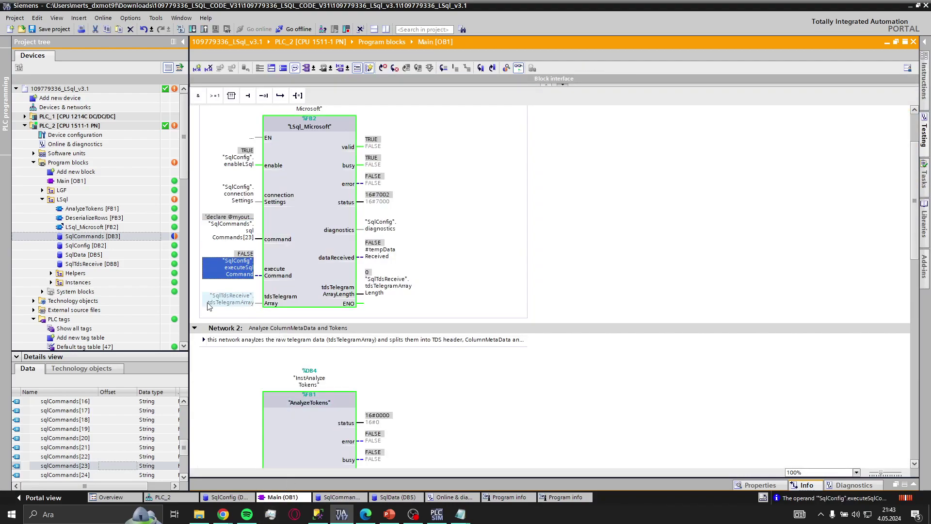
pyautogui.click(90, 477)
pyautogui.moveTo(90, 476); pyautogui.dragTo(245, 282)
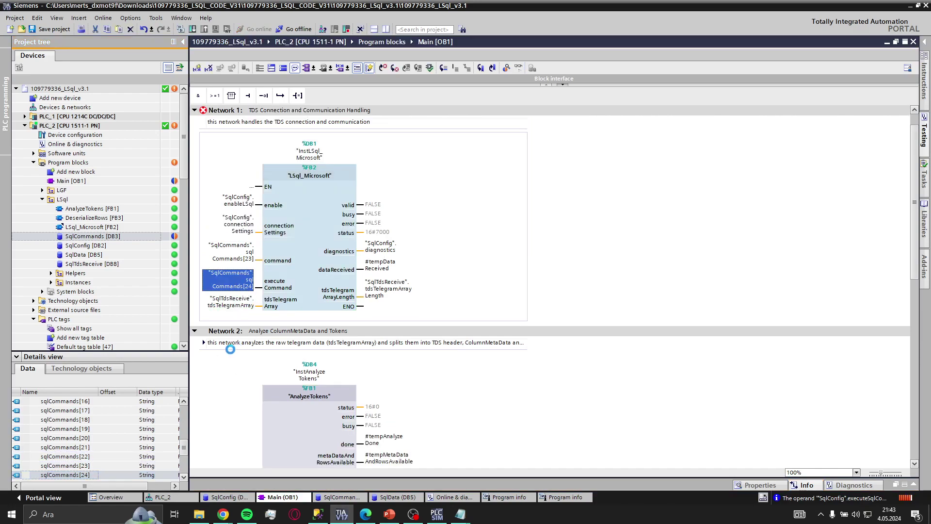
pyautogui.hotkey('ctrl', 'z')
pyautogui.moveTo(165, 464); pyautogui.dragTo(248, 297)
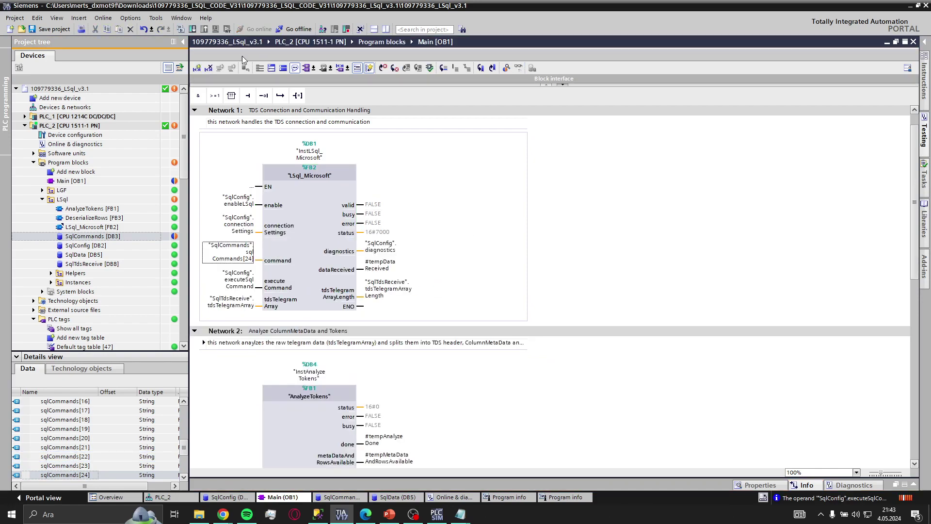
# Download the changed blocks to PLC_2 and load the SqlCommands start values as actual values
pyautogui.click(192, 30)
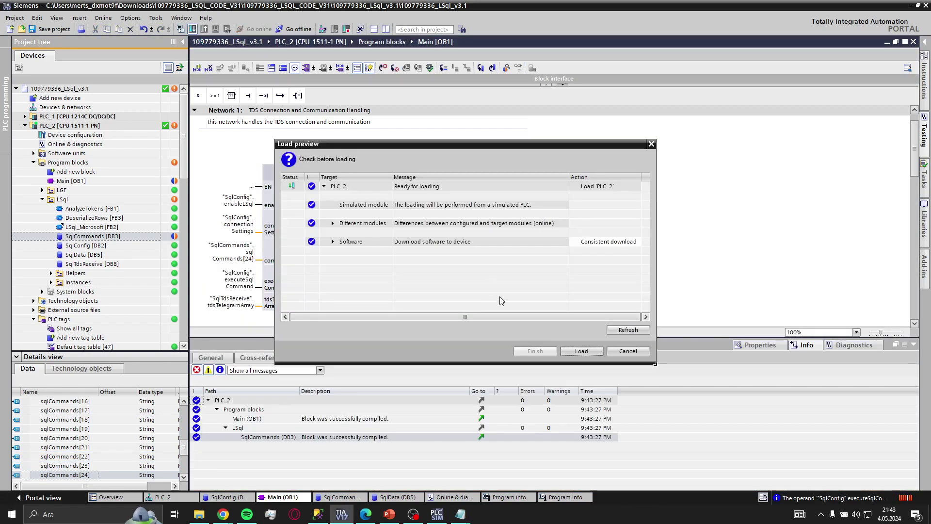
pyautogui.click(578, 348)
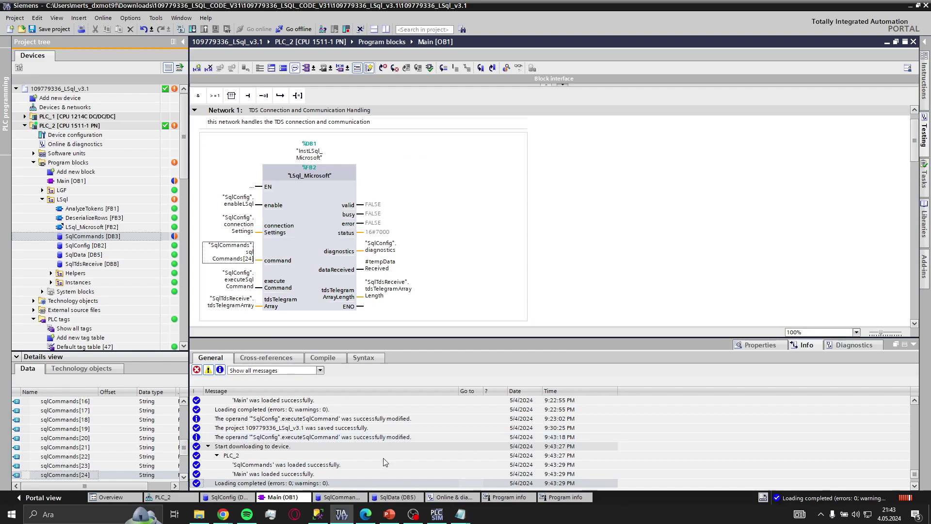
pyautogui.click(392, 500)
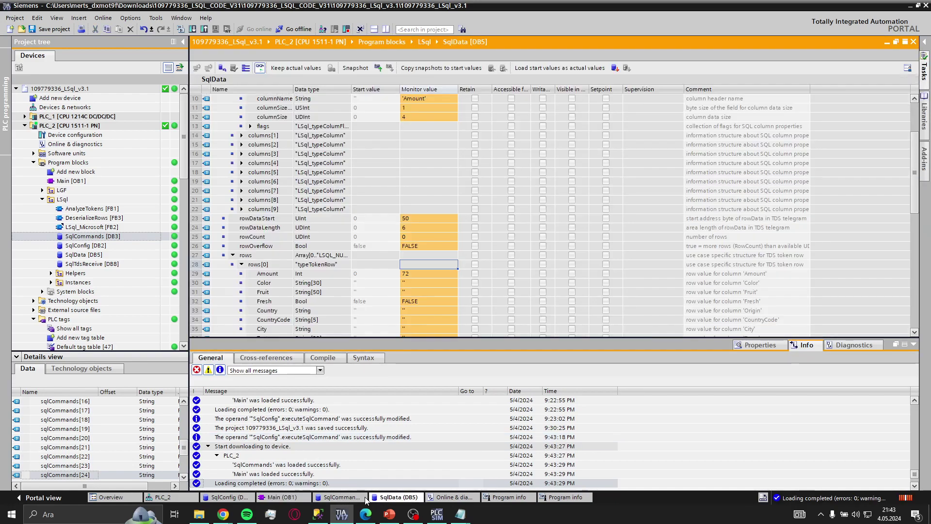
pyautogui.click(342, 497)
pyautogui.scroll(-2, 587, 287)
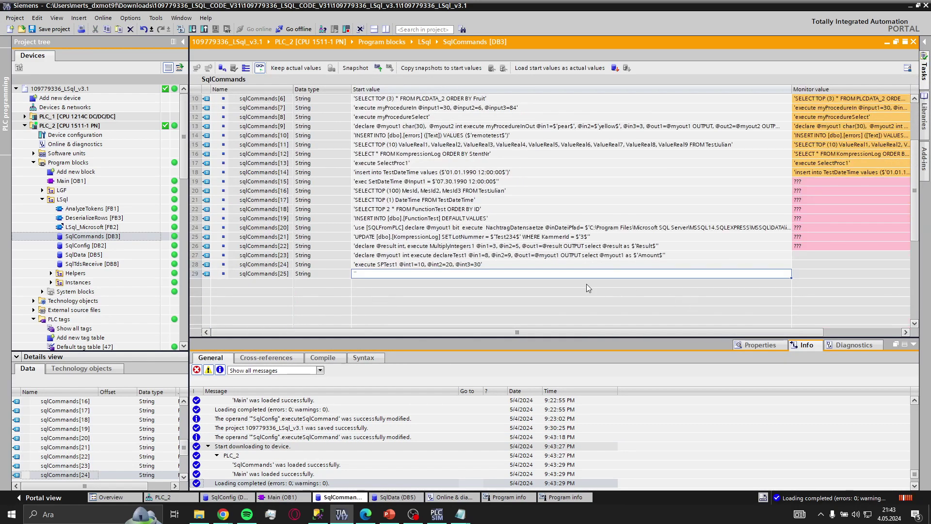
pyautogui.click(489, 265)
pyautogui.click(615, 68)
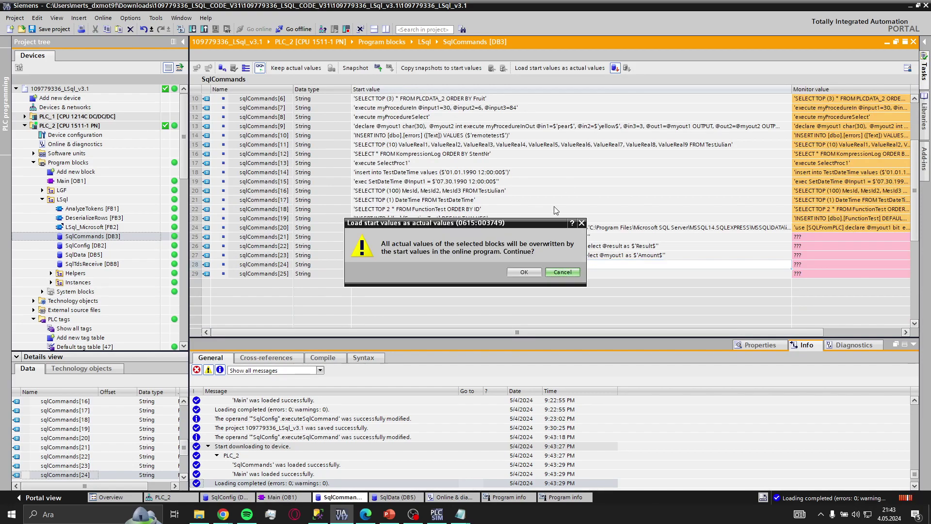
pyautogui.click(520, 272)
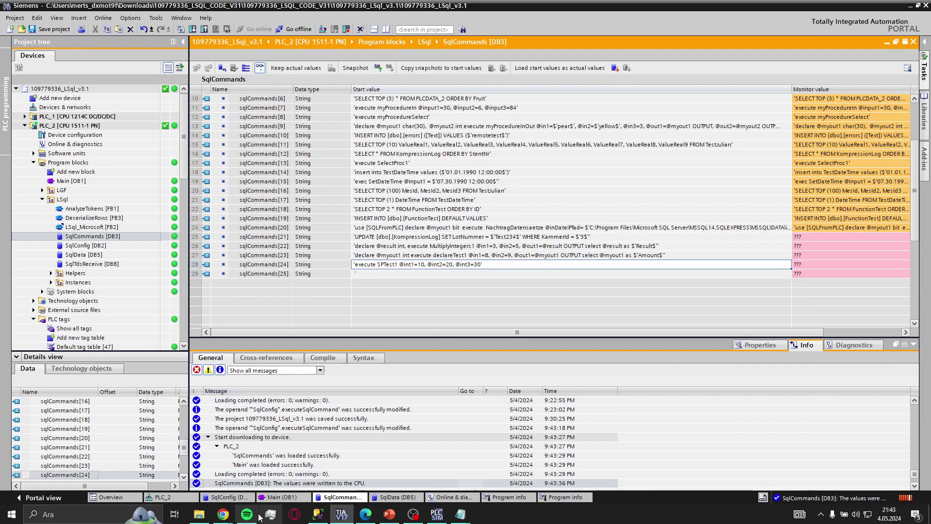
# Modify the executeSqlCommand operand of the LSql_Microsoft block in Main (OB1) to 1
pyautogui.click(277, 498)
pyautogui.scroll(-2, 225, 219)
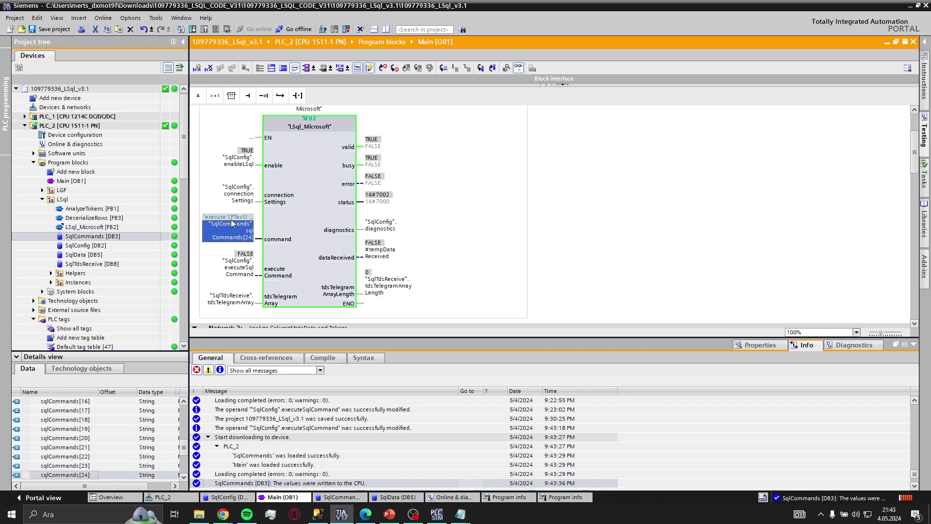
pyautogui.click(243, 269)
pyautogui.rightClick(246, 275)
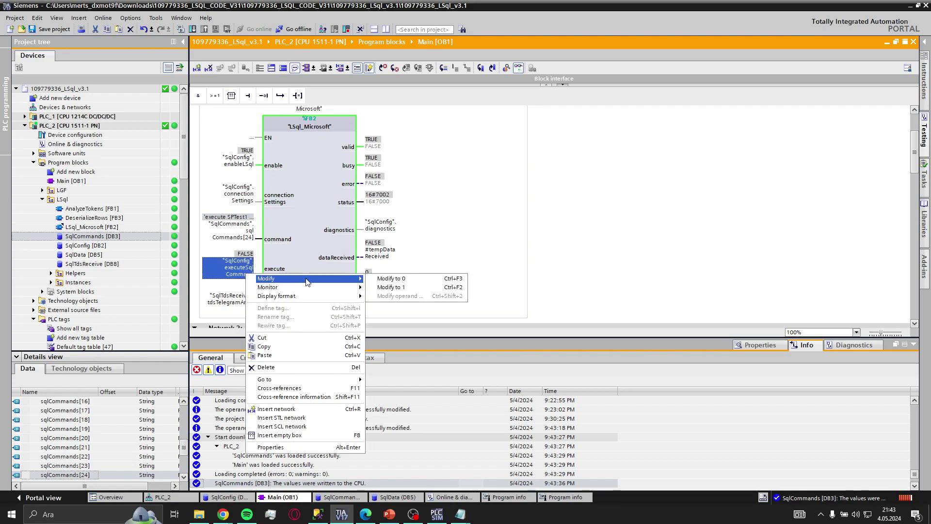
pyautogui.click(388, 288)
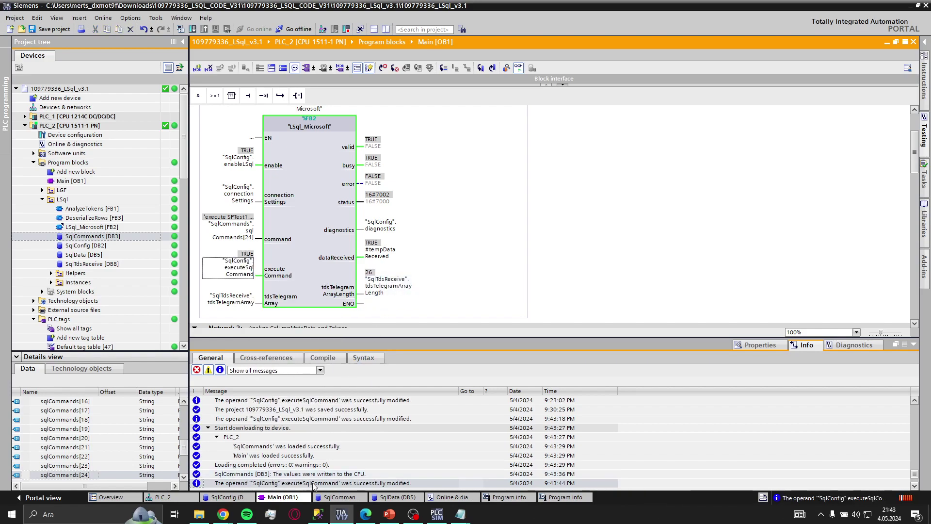
# Switch to SQL Server Management Studio and rerun the PLCDATA_1 query to check the row sent by the PLC
pyautogui.click(318, 514)
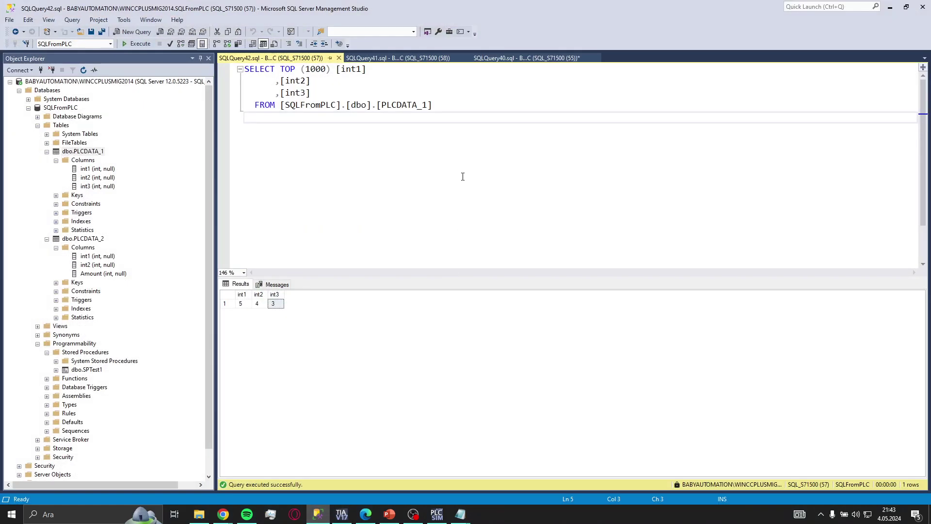
pyautogui.hotkey('ctrl', 'a')
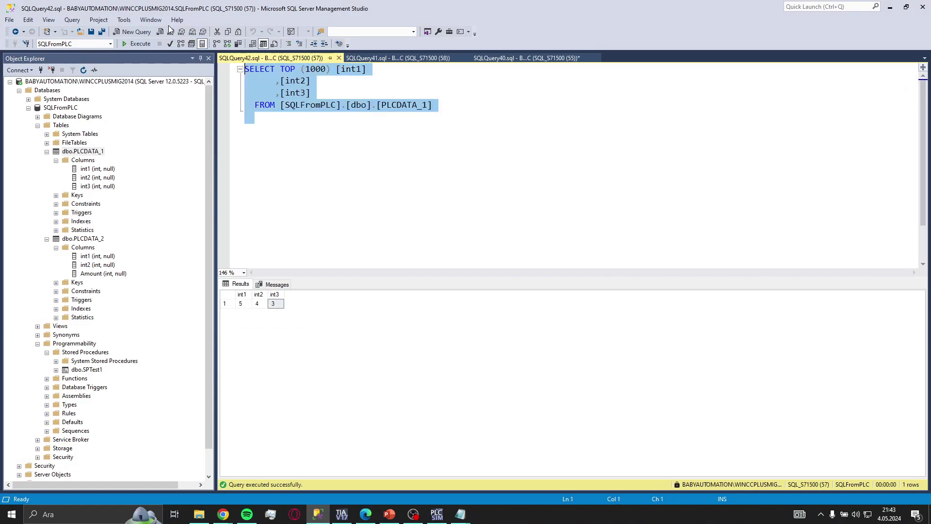
pyautogui.click(131, 44)
pyautogui.click(276, 313)
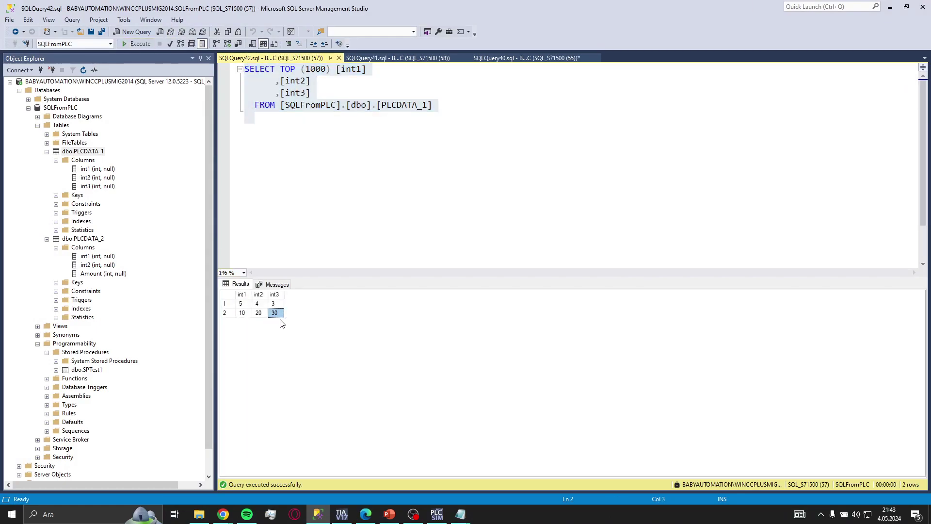
pyautogui.click(391, 209)
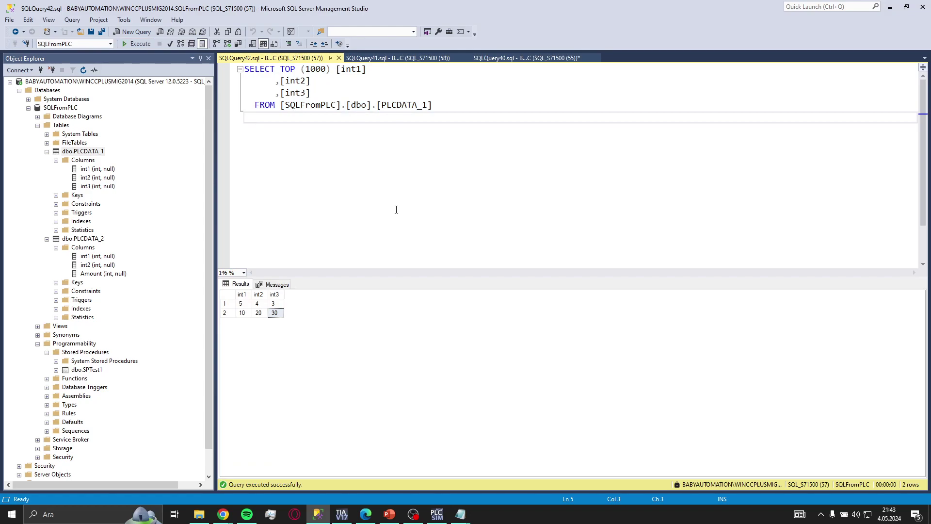
pyautogui.click(87, 369)
pyautogui.click(394, 239)
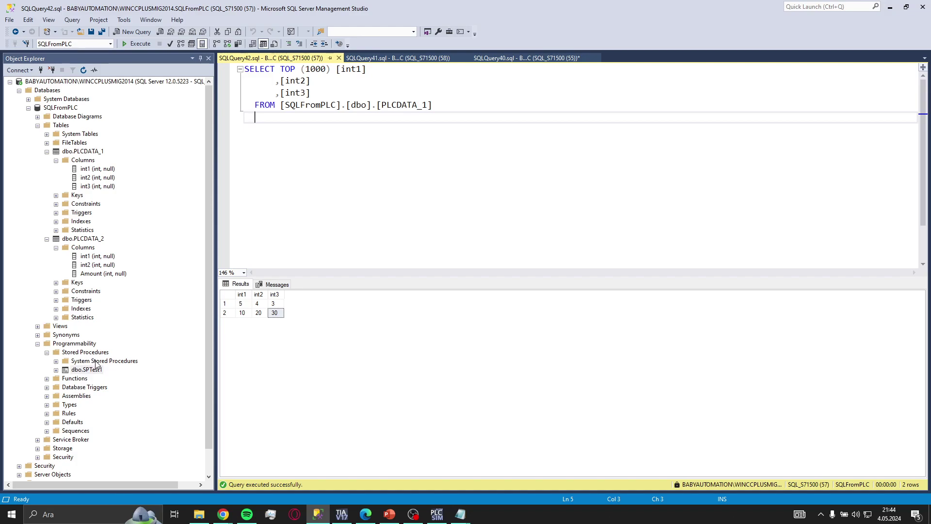
# Open a new stored procedure template from the Stored Procedures folder of the SQLFromPLC database
pyautogui.rightClick(97, 352)
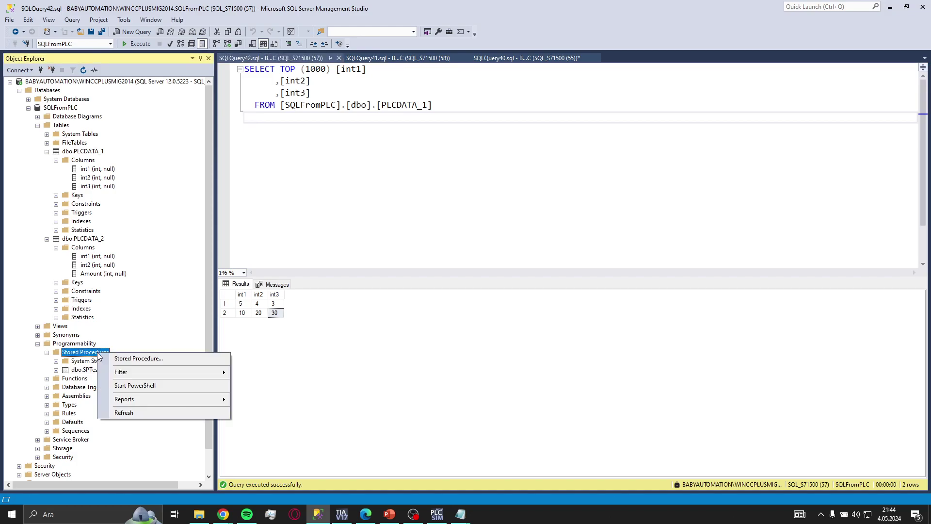
pyautogui.click(138, 359)
pyautogui.click(531, 274)
pyautogui.scroll(-2, 531, 290)
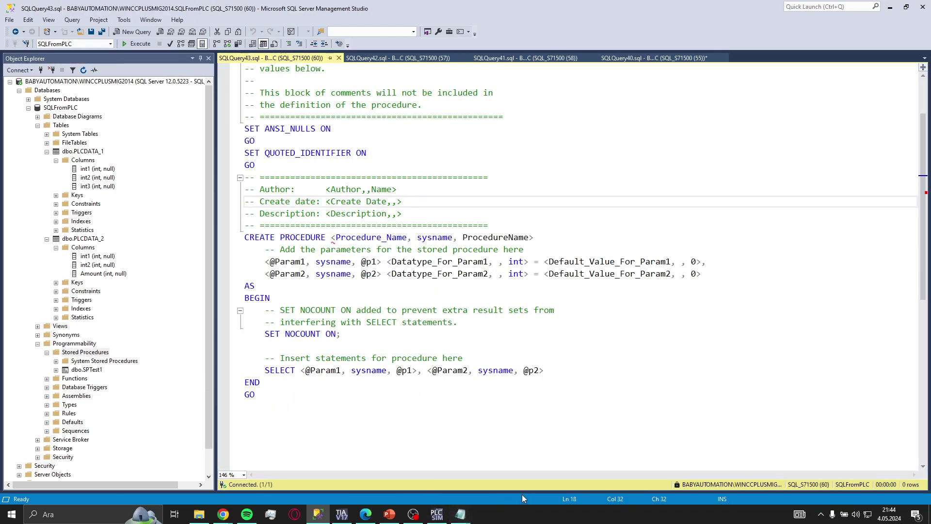
# Switch to the SQL library PDF in Edge and examine section 3.4.4 on calling a stored procedure with inputs and outputs
pyautogui.click(365, 515)
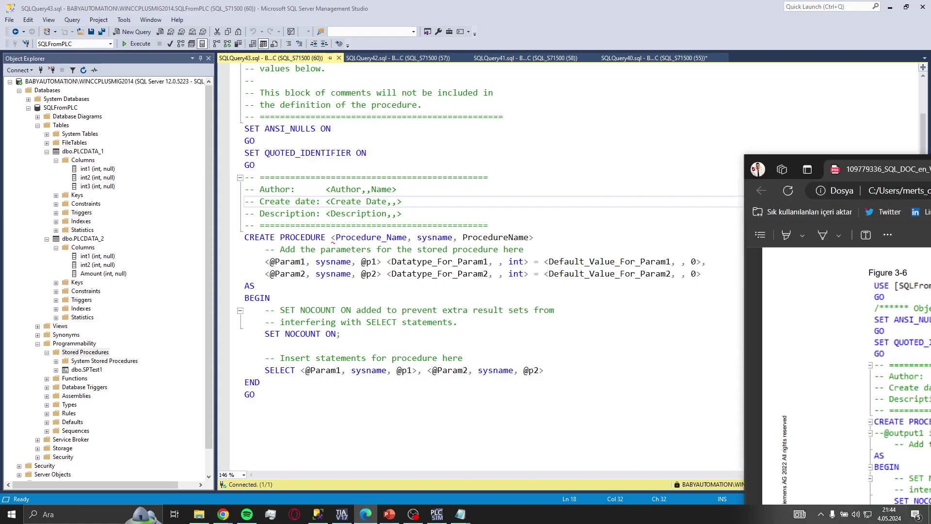
pyautogui.scroll(2, 485, 272)
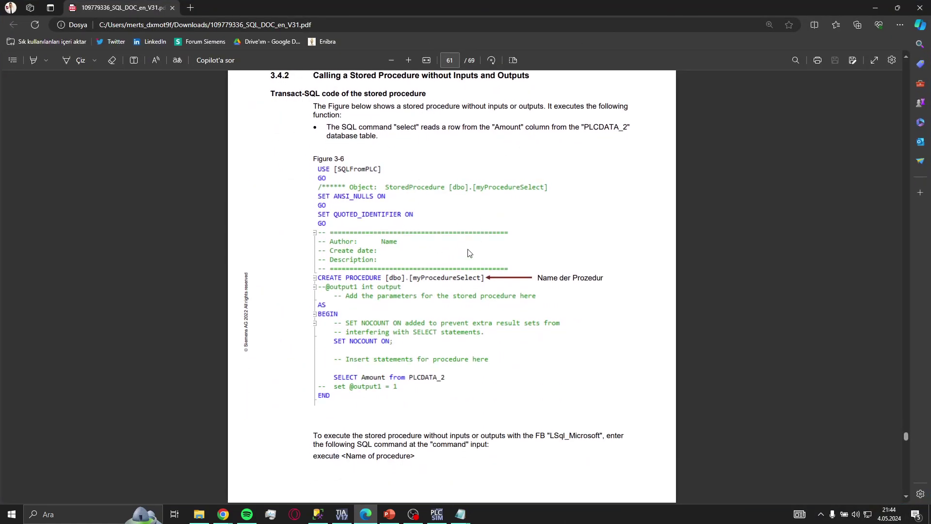
pyautogui.scroll(-4, 459, 266)
pyautogui.scroll(4, 455, 275)
pyautogui.scroll(-10, 553, 324)
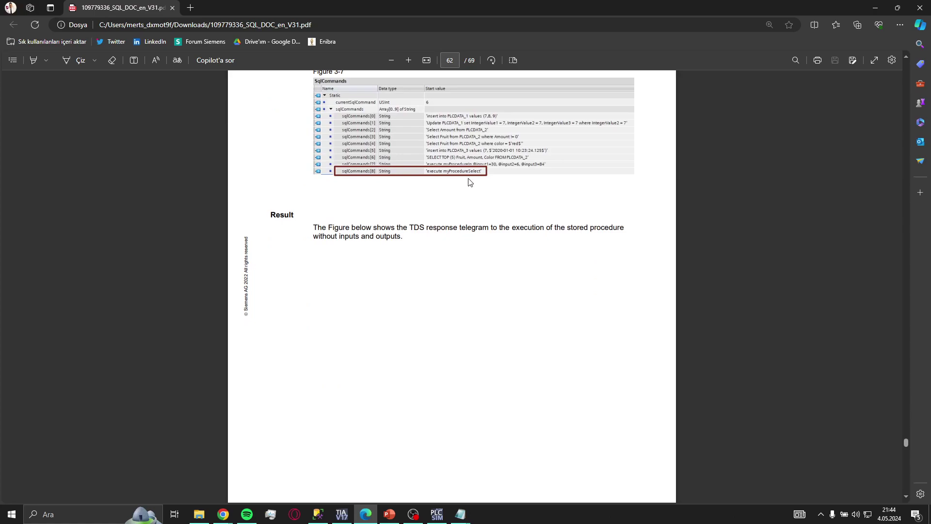
pyautogui.scroll(-20, 402, 232)
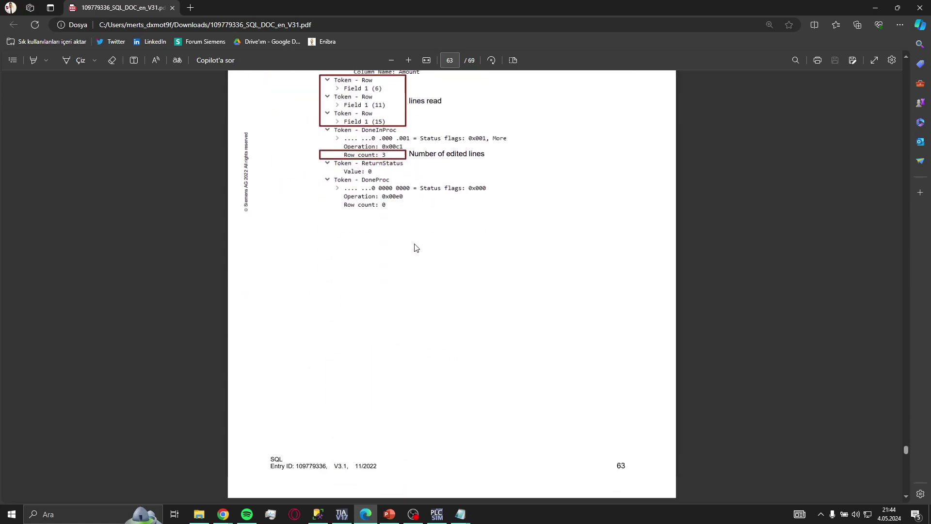
pyautogui.scroll(-12, 416, 248)
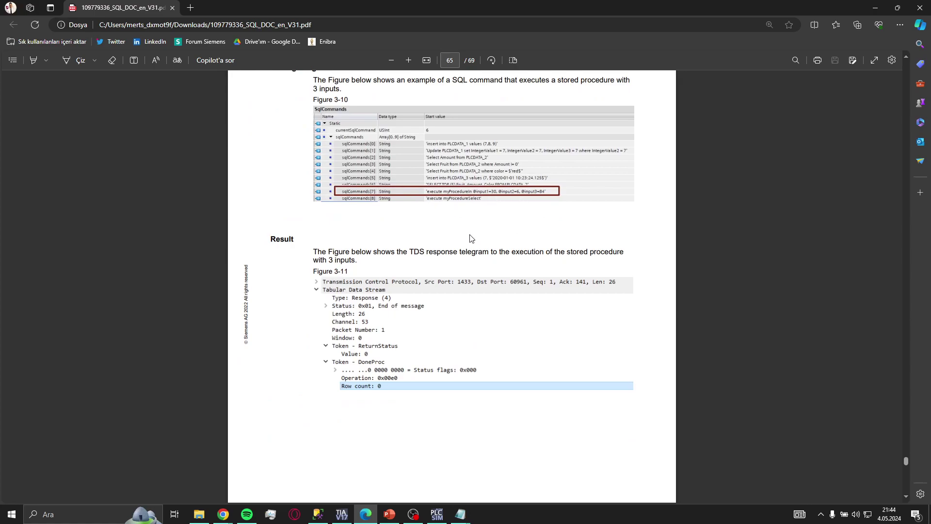
pyautogui.scroll(-15, 456, 218)
pyautogui.scroll(2, 493, 295)
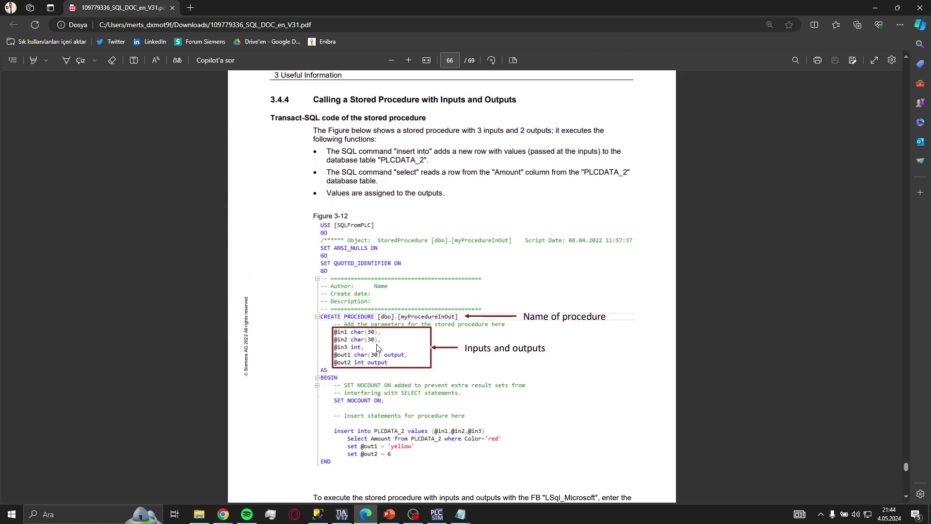
pyautogui.scroll(-2, 394, 353)
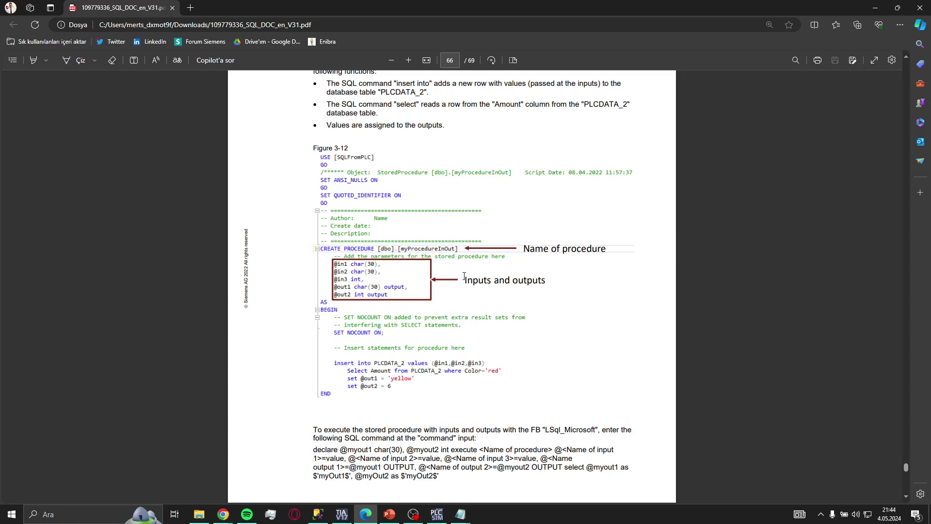
pyautogui.scroll(-7, 485, 279)
pyautogui.scroll(7, 505, 280)
pyautogui.moveTo(440, 9); pyautogui.dragTo(647, 135)
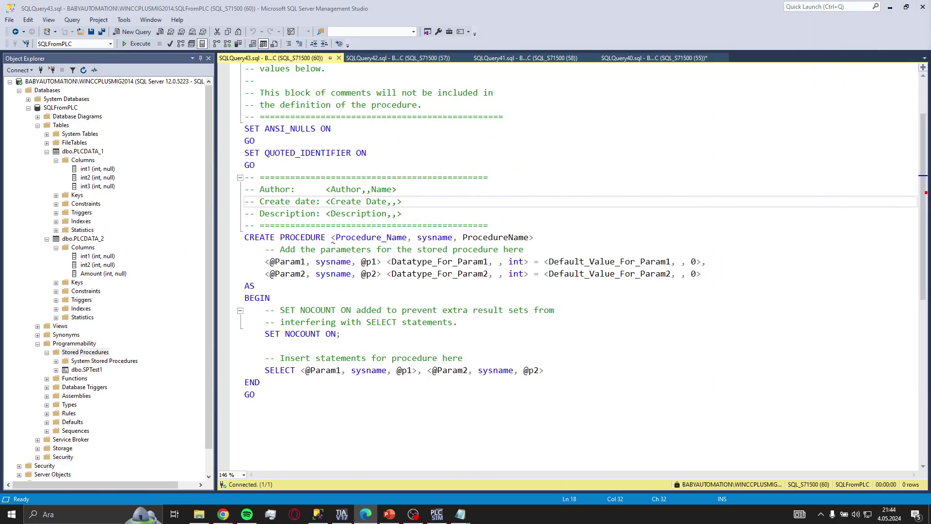
# Replace the procedure name placeholder in the CREATE PROCEDURE line with [dbo].[SPdeclare]
pyautogui.moveTo(534, 237); pyautogui.dragTo(332, 237)
pyautogui.write('[]')
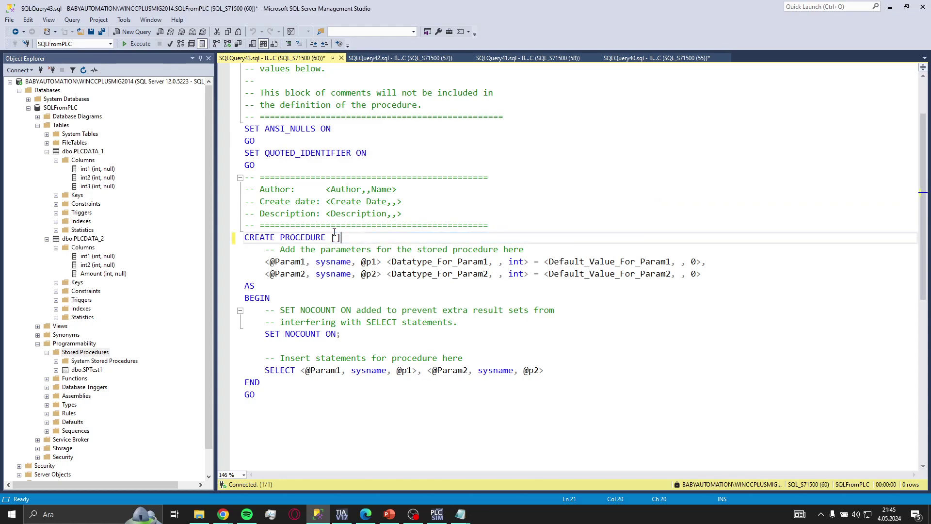
pyautogui.write('dbo.[d')
pyautogui.press('BackSpace')
pyautogui.write('SPdeclare')
# Delete the template comment and the two placeholder parameter lines between the CREATE PROCEDURE line and AS
pyautogui.click(387, 262)
pyautogui.moveTo(708, 274); pyautogui.dragTo(262, 249)
pyautogui.click(310, 274)
pyautogui.moveTo(750, 275); pyautogui.dragTo(244, 250)
pyautogui.press('Delete')
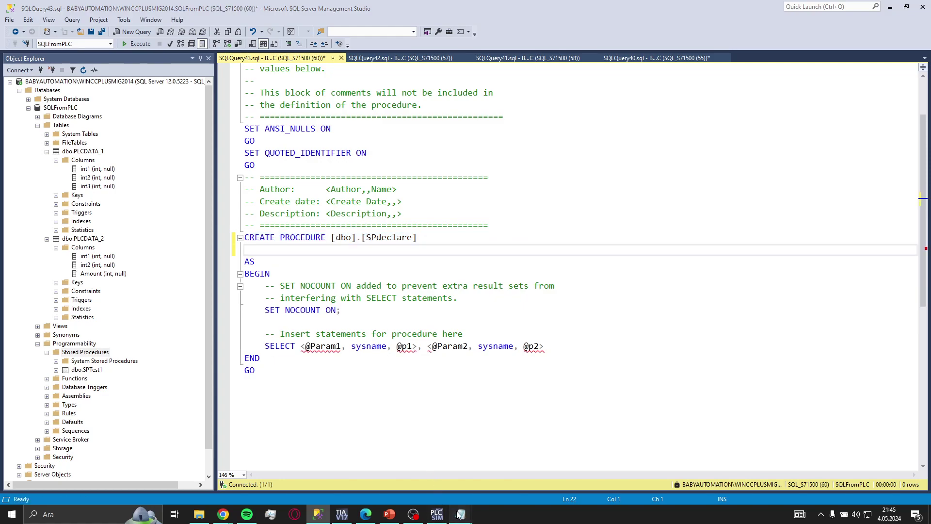
pyautogui.moveTo(461, 514)
pyautogui.click(523, 474)
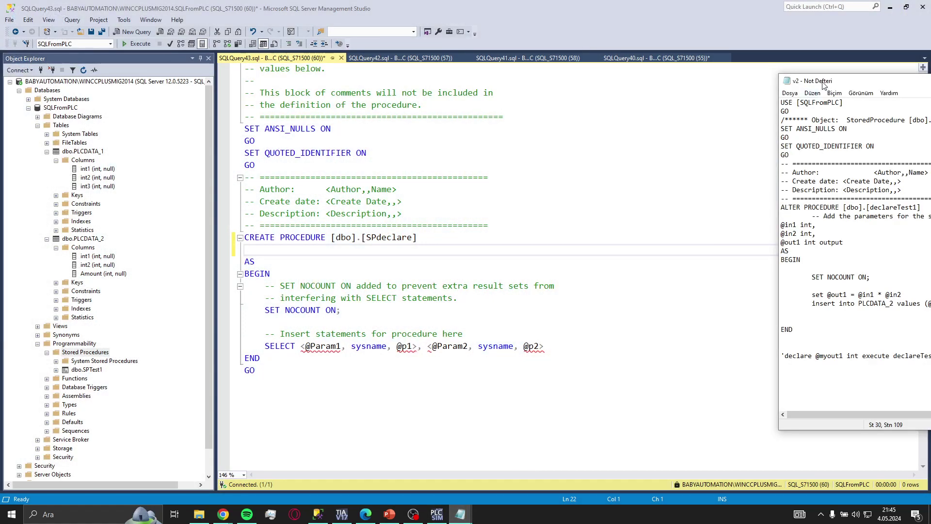
pyautogui.moveTo(825, 83); pyautogui.dragTo(930, 83)
pyautogui.click(304, 251)
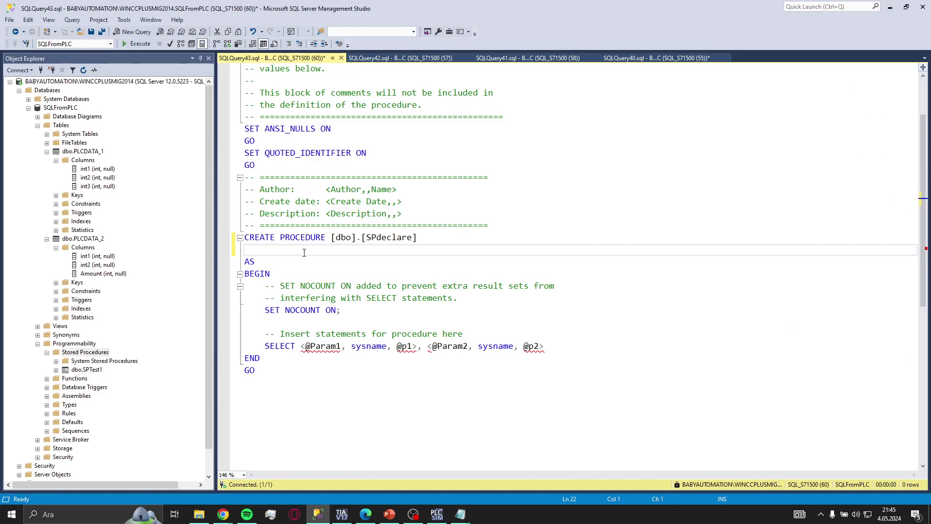
pyautogui.write('@in1 int,')
pyautogui.press('Return')
pyautogui.write('@int int')
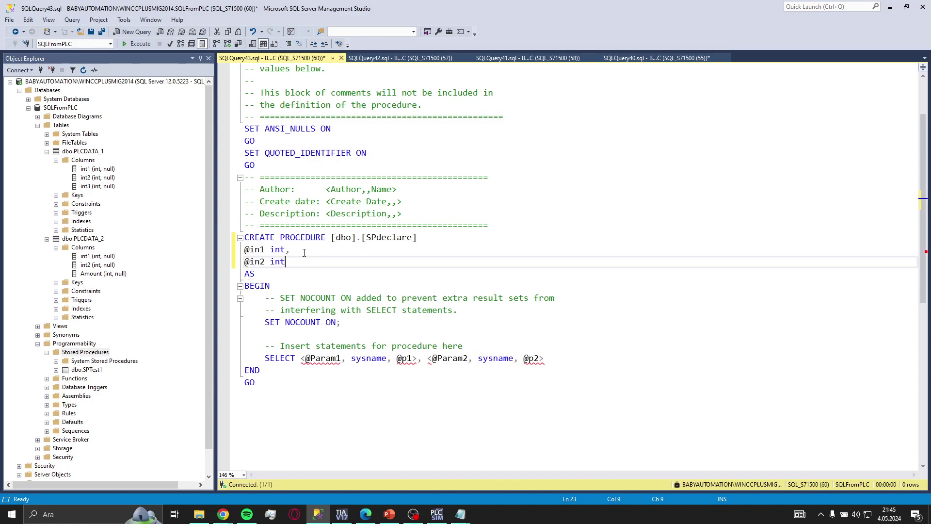
pyautogui.press('Return')
pyautogui.press('BackSpace')
pyautogui.write(',')
pyautogui.press('Return')
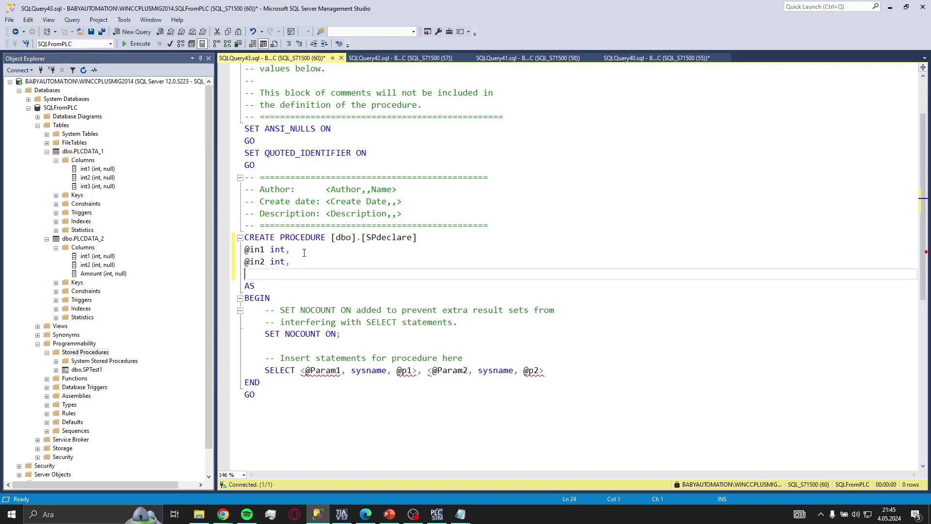
pyautogui.write('@out1 int out')
pyautogui.press('Down')
pyautogui.press('Down')
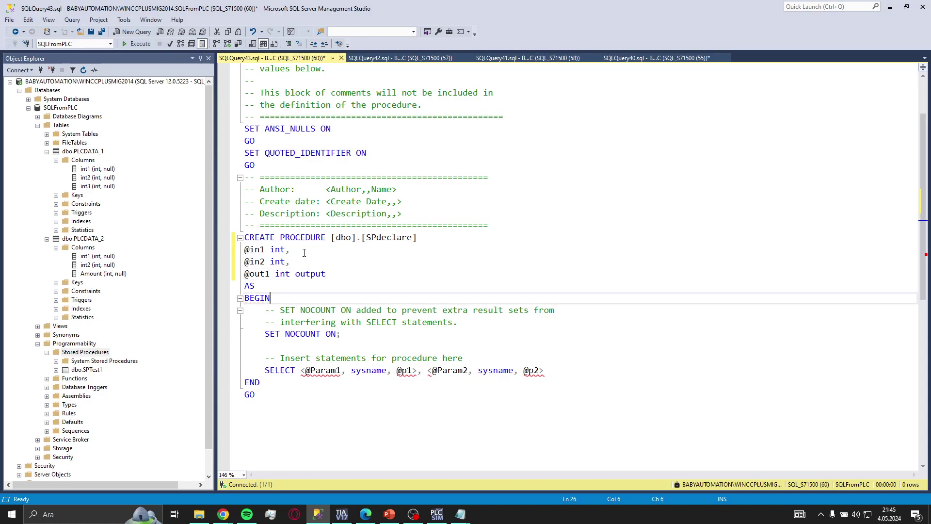
pyautogui.moveTo(546, 371); pyautogui.dragTo(245, 359)
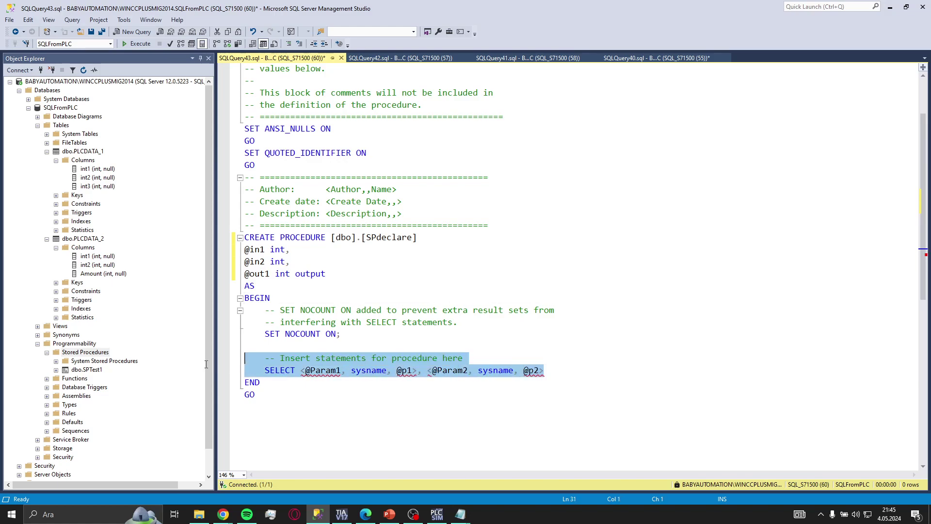
pyautogui.press('Delete')
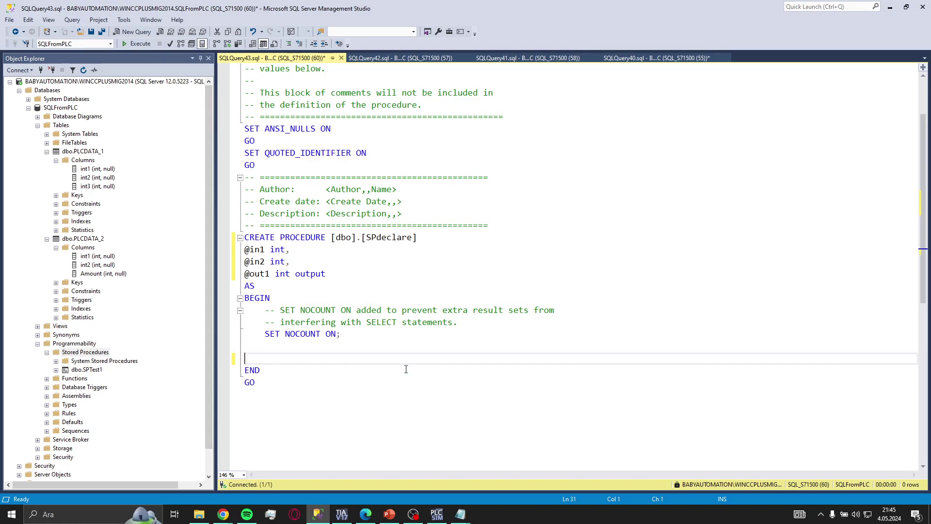
pyautogui.press('Up')
pyautogui.press('Return')
pyautogui.write('set @out1')
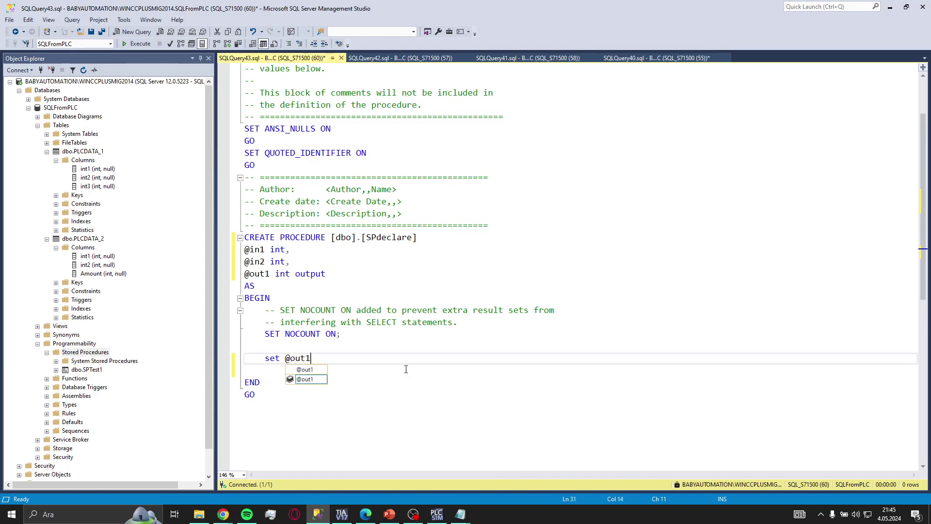
pyautogui.press('Escape')
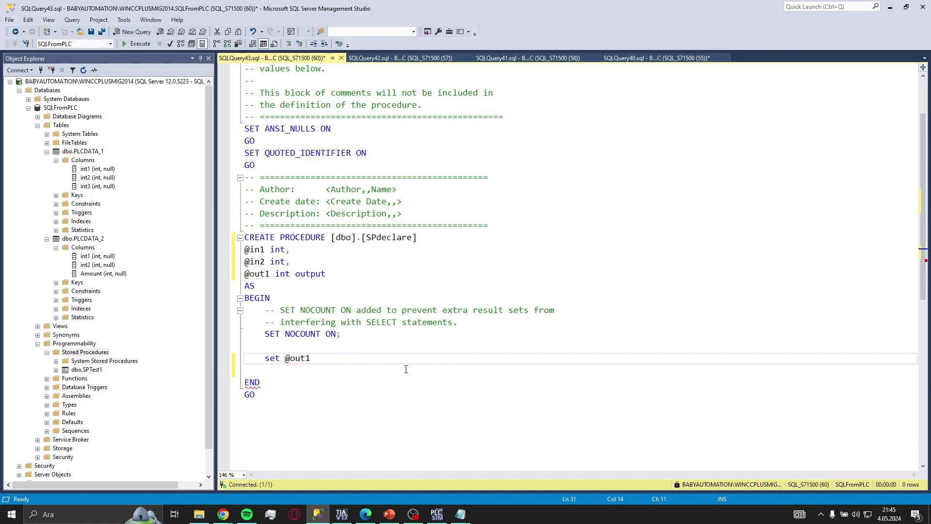
pyautogui.write('= @in')
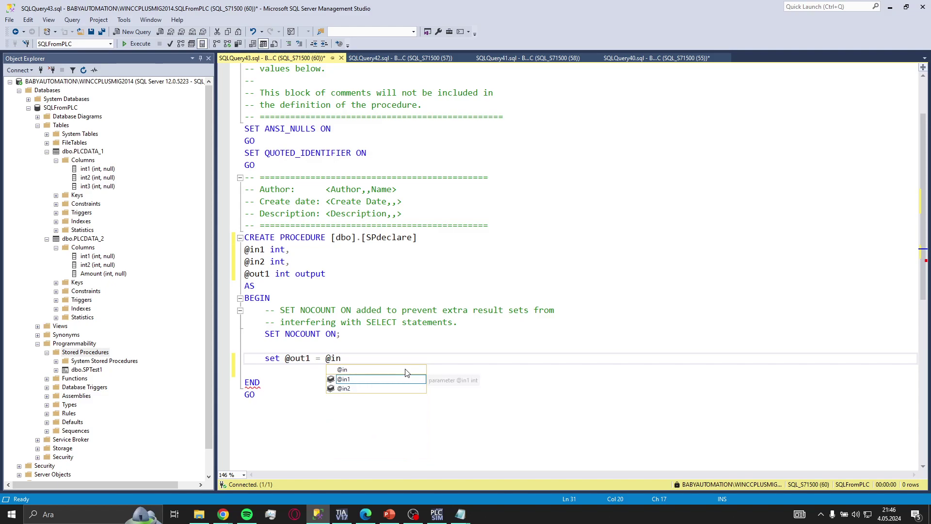
pyautogui.press('Tab')
pyautogui.write('* i')
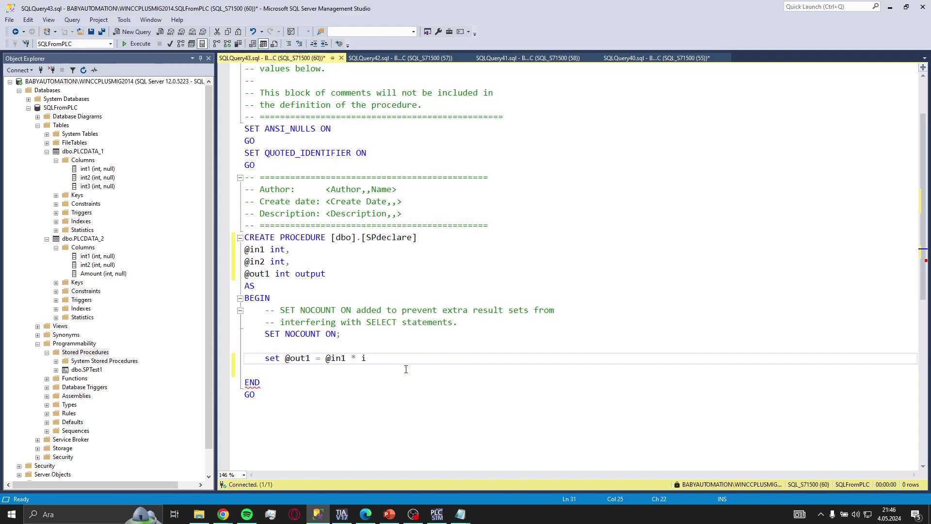
pyautogui.press('BackSpace')
pyautogui.write('@in')
pyautogui.press('Down')
pyautogui.press('Tab')
pyautogui.press('Return')
pyautogui.write('insert into')
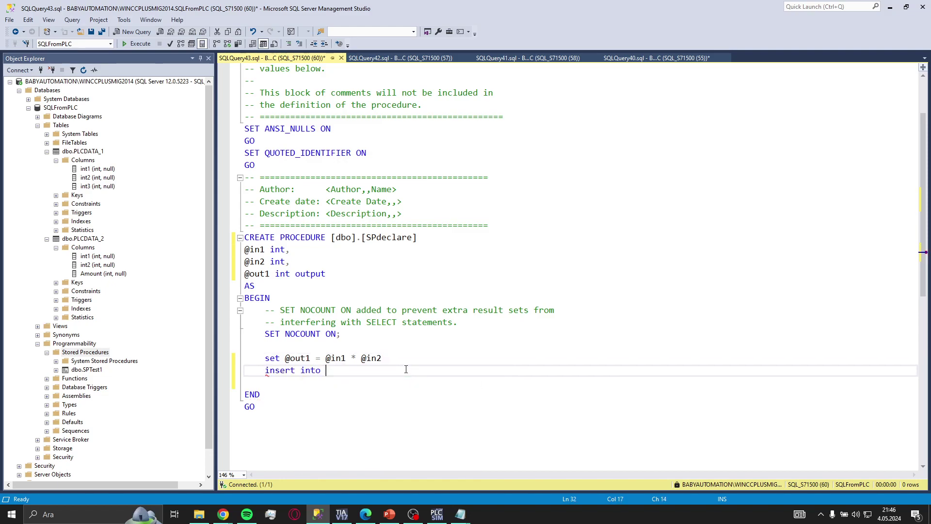
pyautogui.write(' PLC')
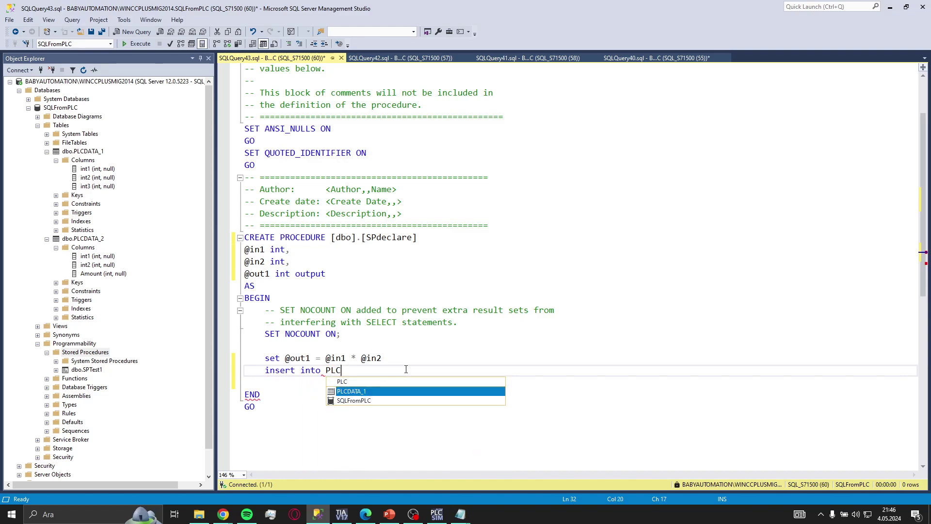
pyautogui.write('DATA_2')
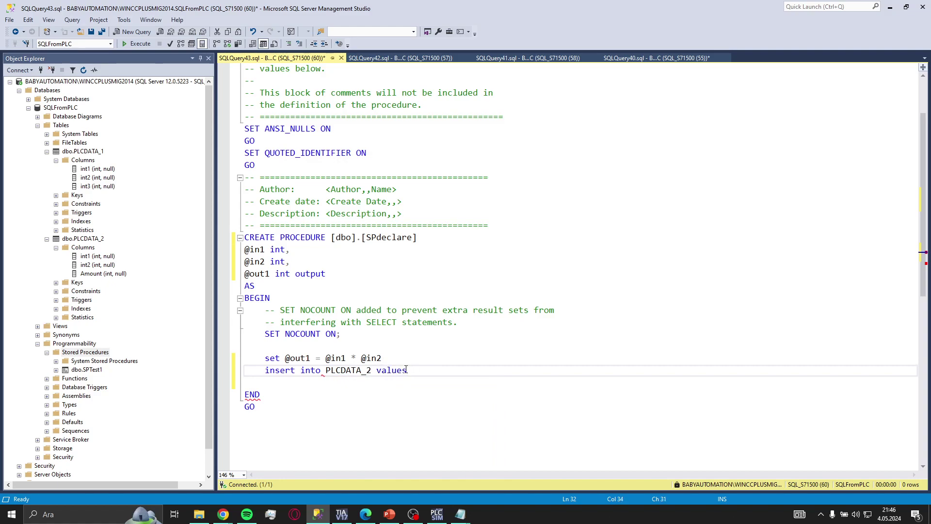
pyautogui.write(' values()')
pyautogui.click(407, 370)
pyautogui.press('Right')
pyautogui.write('@in')
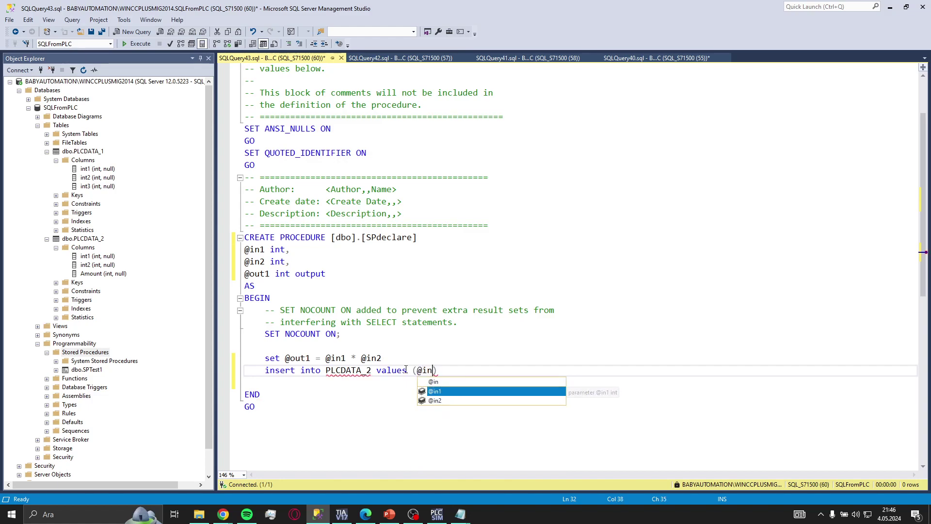
pyautogui.press('Tab')
pyautogui.write(',@i')
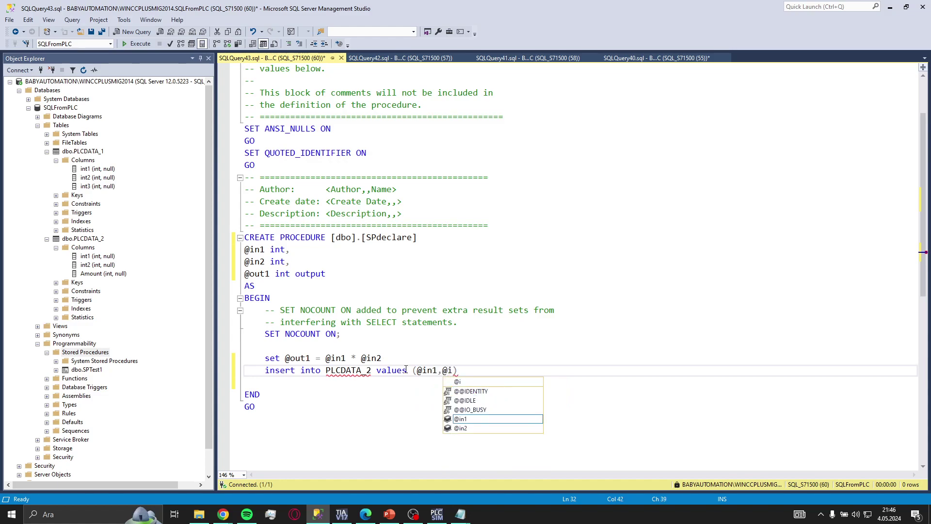
pyautogui.press('Down')
pyautogui.press('Tab')
pyautogui.write(',@')
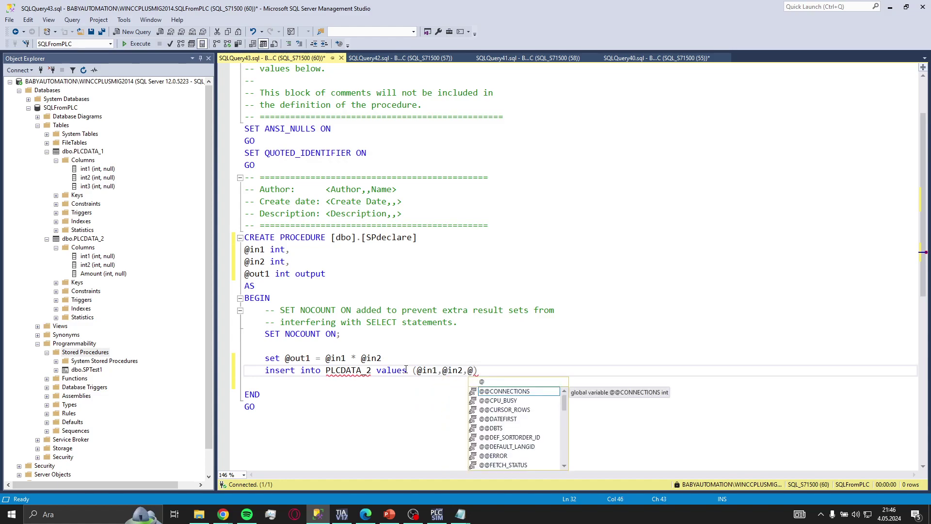
pyautogui.write('o')
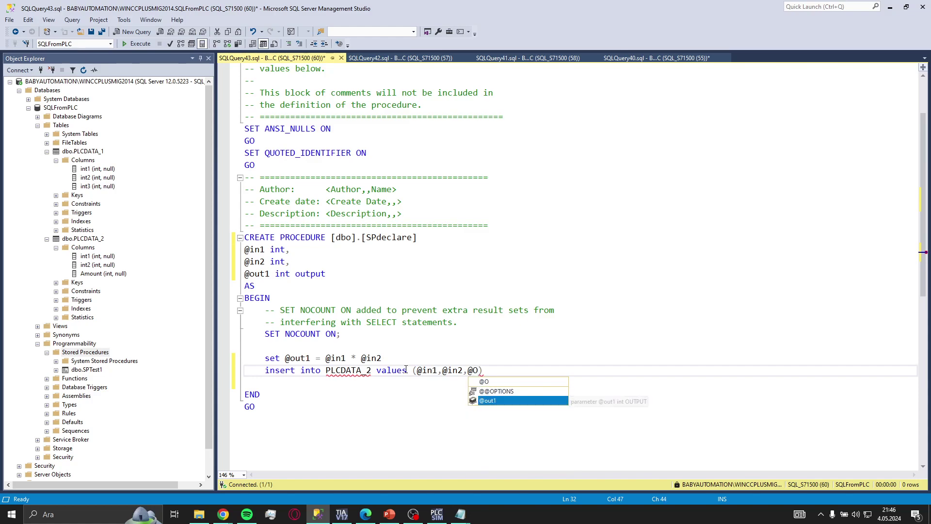
pyautogui.press('Tab')
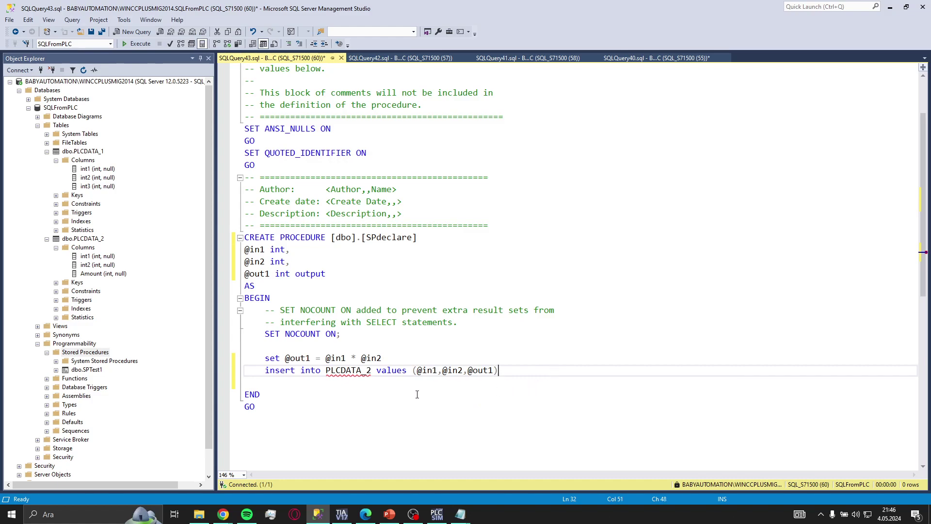
# Execute the whole CREATE PROCEDURE script for SPdeclare and shrink the messages area so the code shows again
pyautogui.click(408, 382)
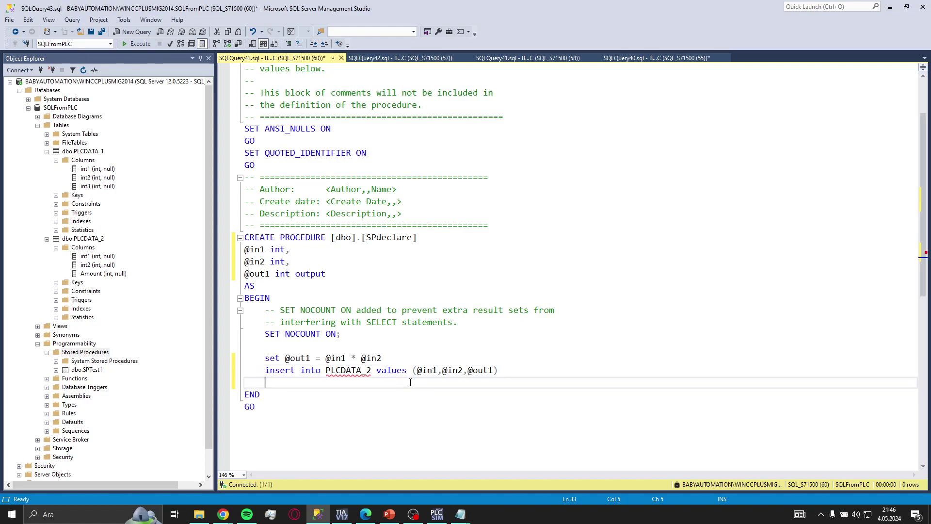
pyautogui.moveTo(366, 408); pyautogui.dragTo(150, 71)
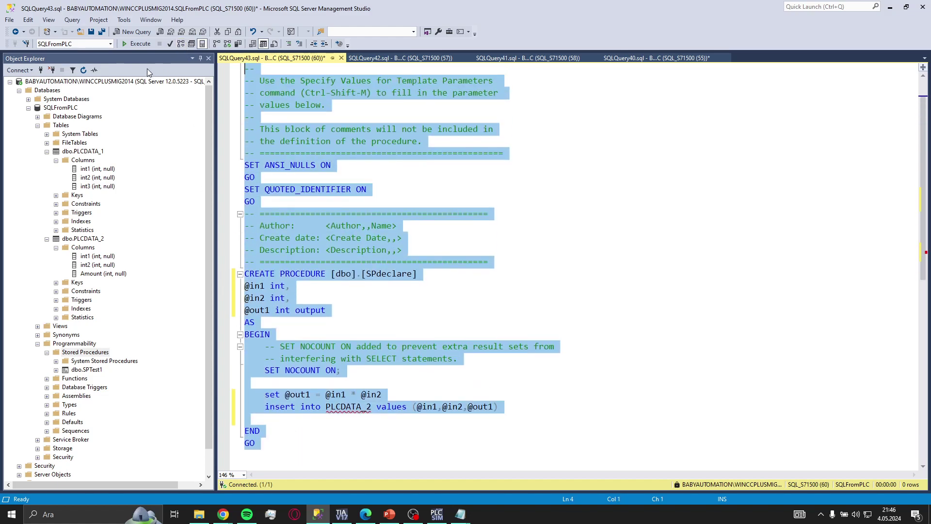
pyautogui.click(140, 44)
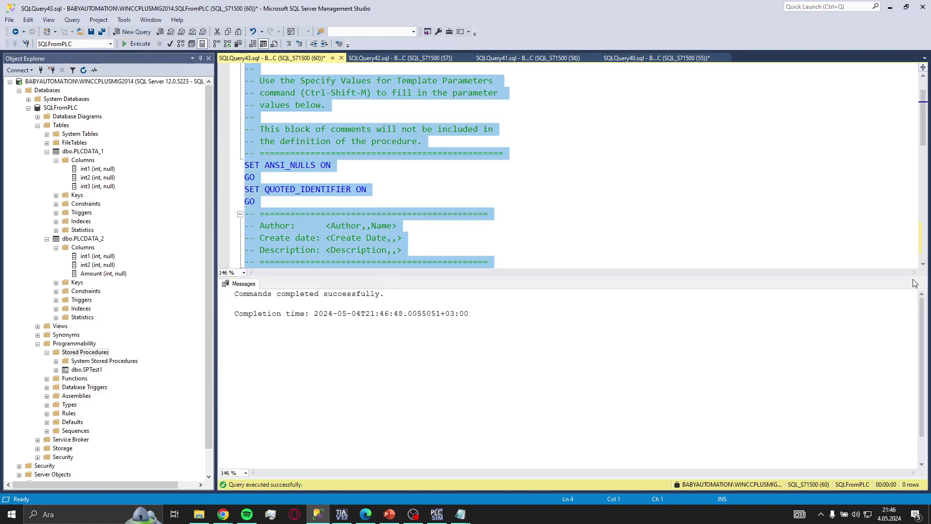
pyautogui.moveTo(829, 279); pyautogui.dragTo(820, 418)
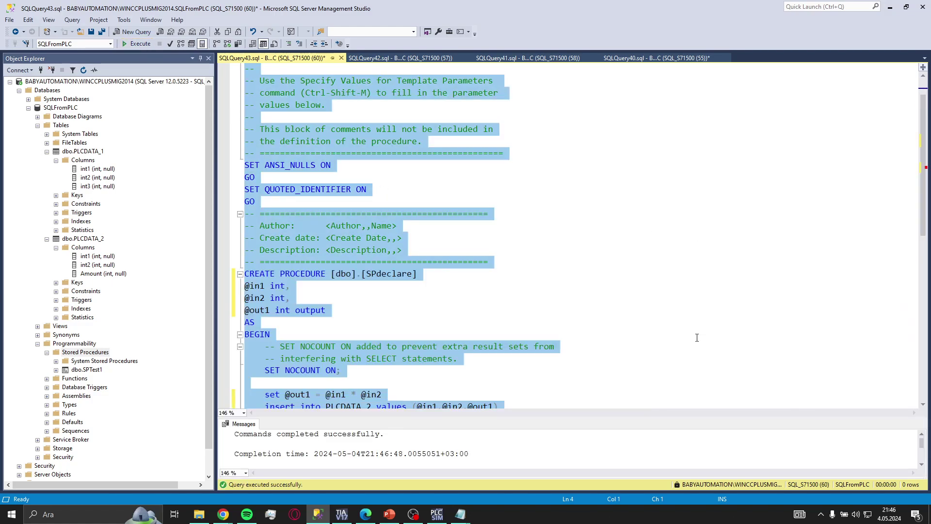
pyautogui.click(659, 318)
pyautogui.scroll(-2, 636, 322)
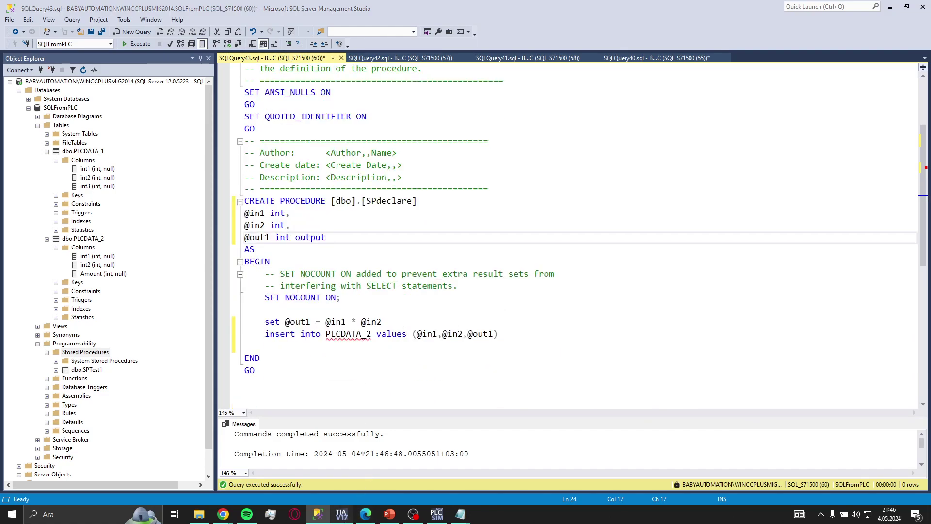
# Switch to TIA Portal and open the SqlData [DB5] data block to examine its rows[0] structure
pyautogui.click(342, 514)
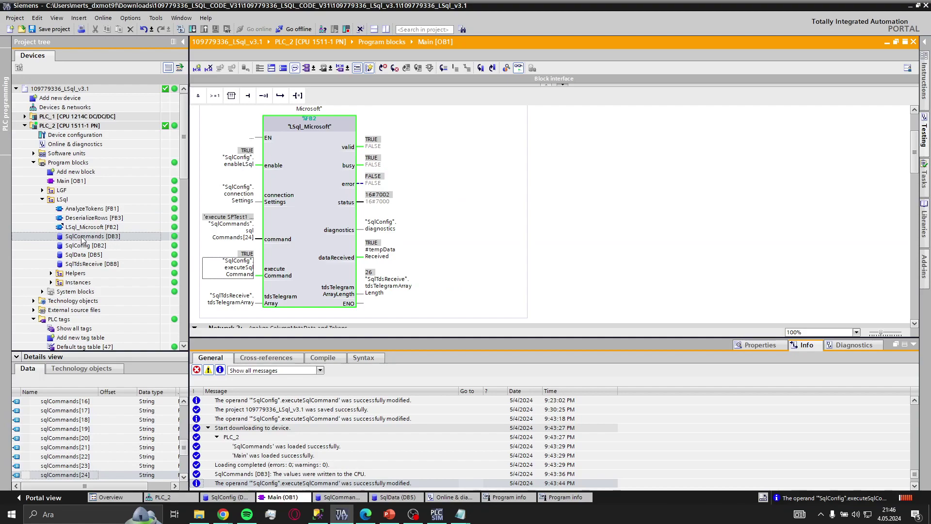
pyautogui.click(51, 283)
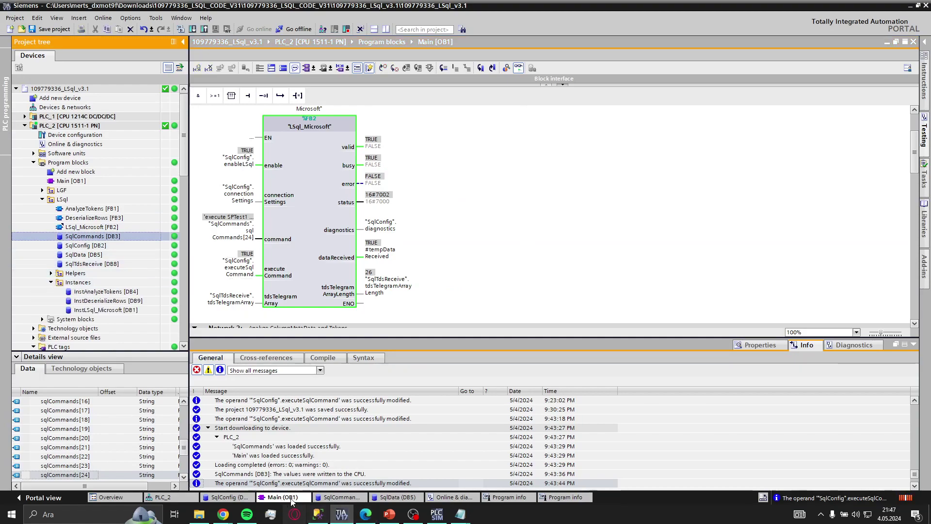
pyautogui.click(340, 498)
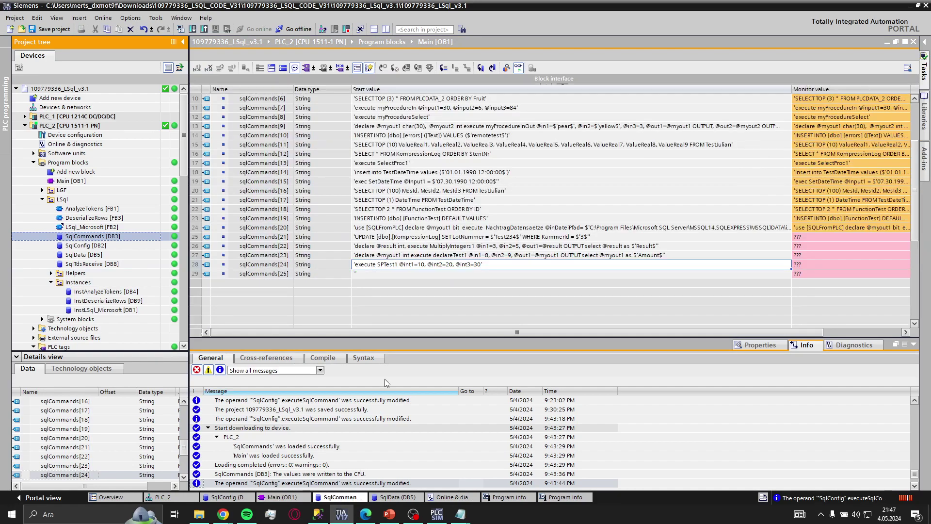
pyautogui.doubleClick(92, 256)
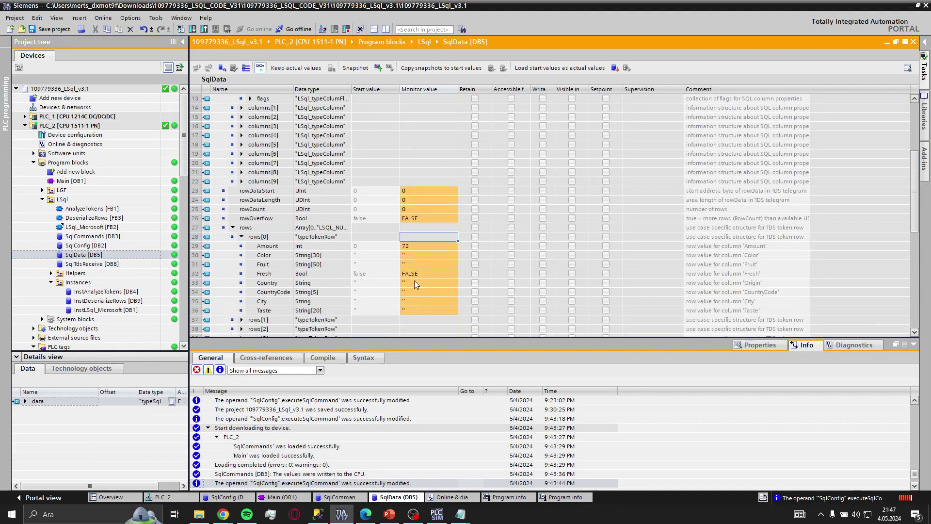
pyautogui.hotkey('alt', 'Tab')
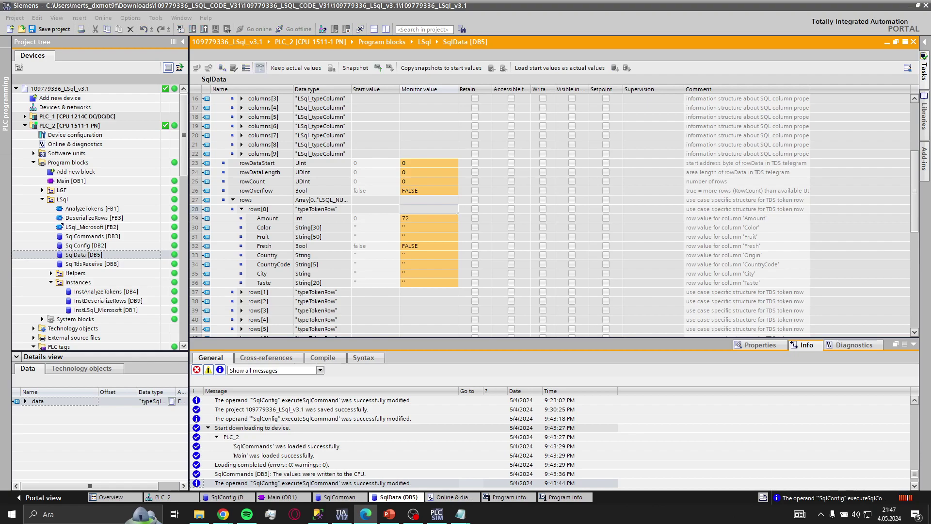
pyautogui.scroll(-1, 443, 74)
pyautogui.scroll(15, 485, 235)
pyautogui.scroll(-13, 441, 313)
pyautogui.scroll(16, 446, 315)
pyautogui.scroll(-13, 451, 317)
pyautogui.hotkey('alt', 'Tab')
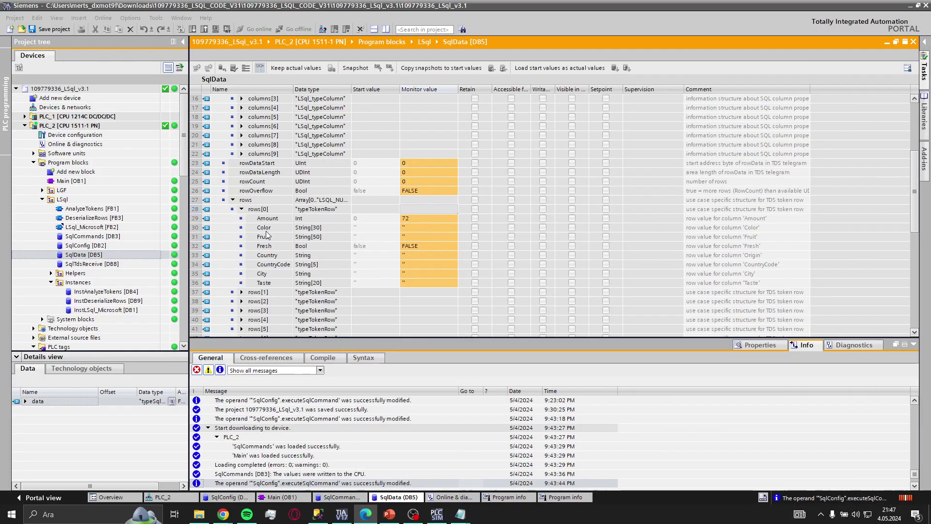
# Go through the member names of rows[0] in SqlData from Amount down to Taste
pyautogui.click(284, 228)
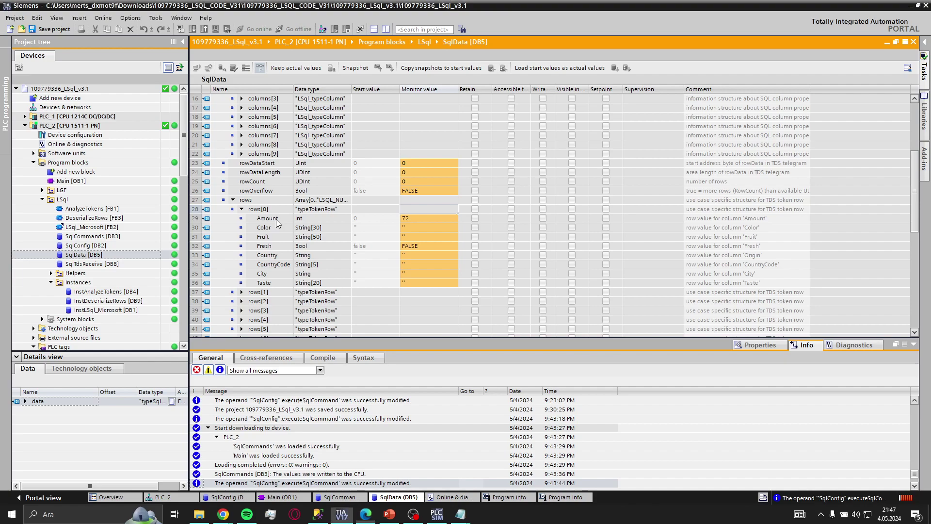
pyautogui.press('Down')
pyautogui.press('Down')
pyautogui.press('Down')
pyautogui.press('Down')
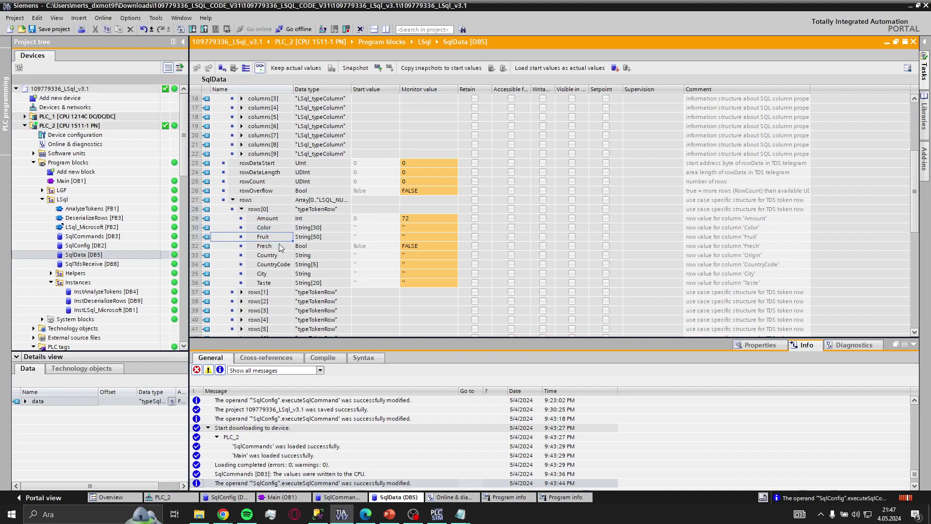
pyautogui.press('Down')
pyautogui.press('Down')
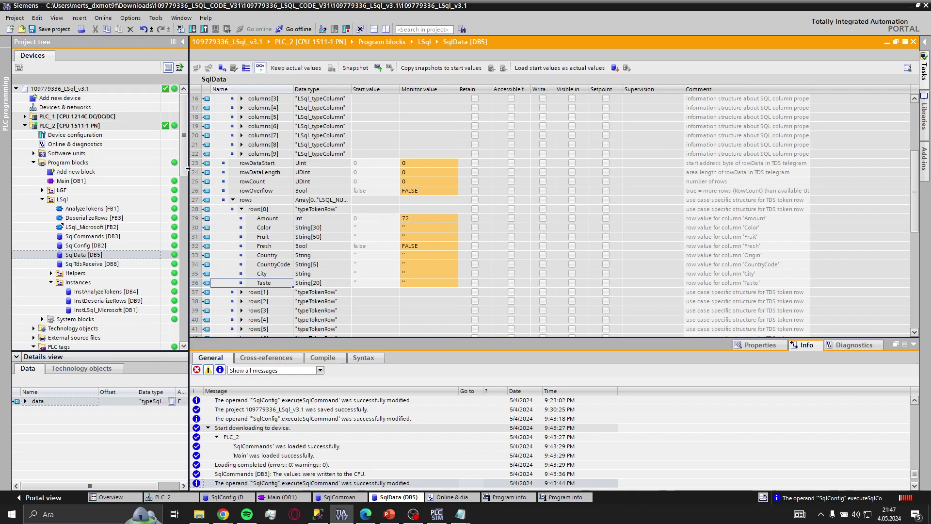
# Expand the LSql group under PLC data types and inspect the members of typeSqlData and LSql_typeColumn
pyautogui.moveTo(185, 159); pyautogui.dragTo(176, 231)
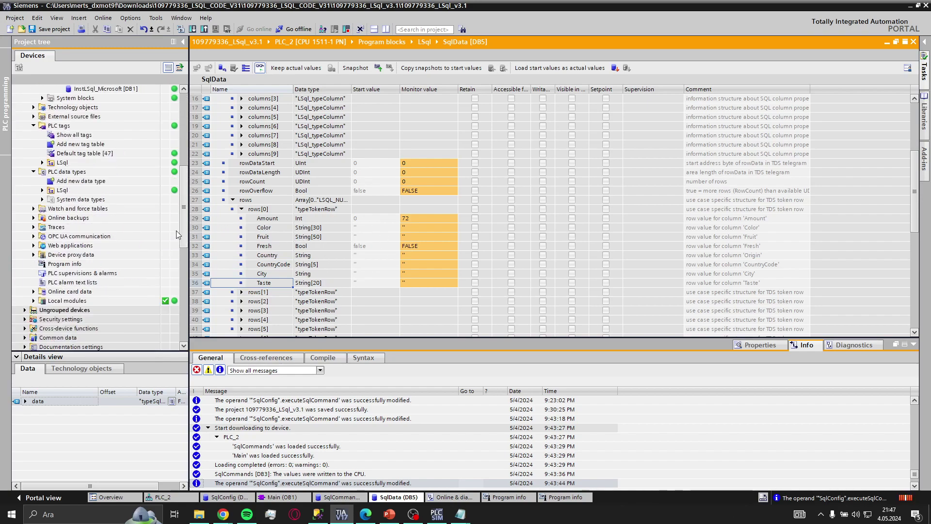
pyautogui.doubleClick(62, 191)
pyautogui.click(112, 255)
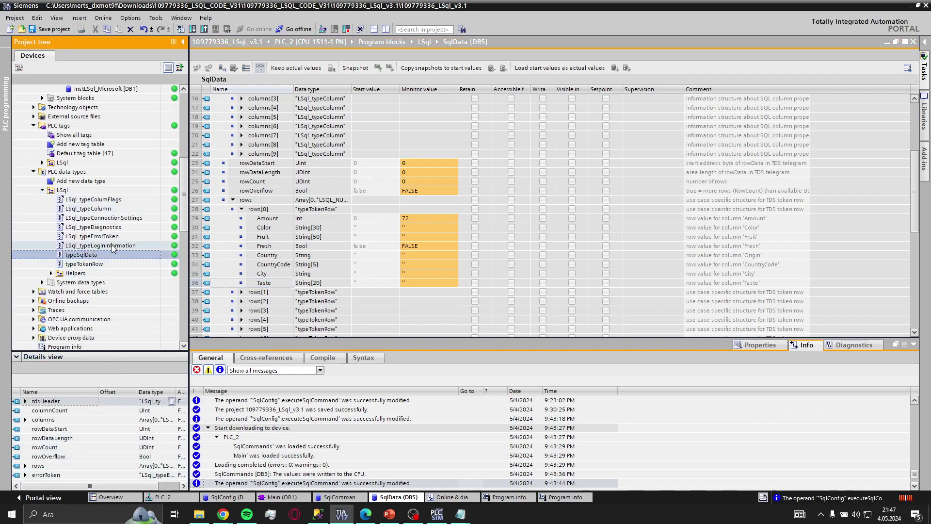
pyautogui.click(120, 208)
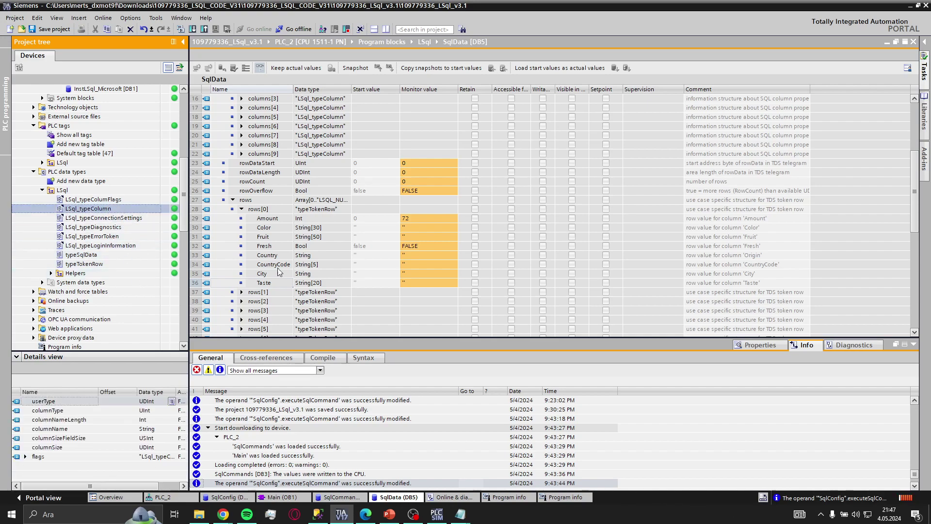
# Check the CountryCode data type and the Amount name, data type and monitor value in rows[0]
pyautogui.click(332, 264)
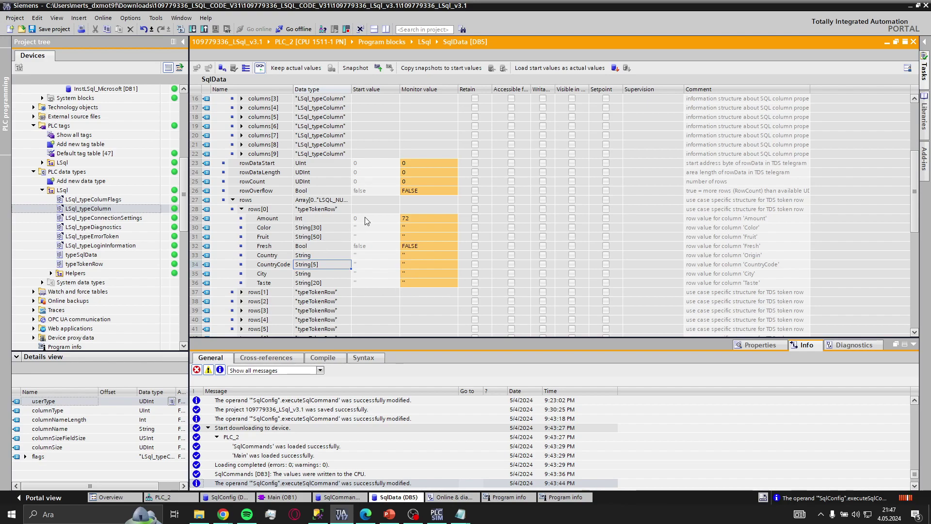
pyautogui.click(433, 222)
pyautogui.click(272, 221)
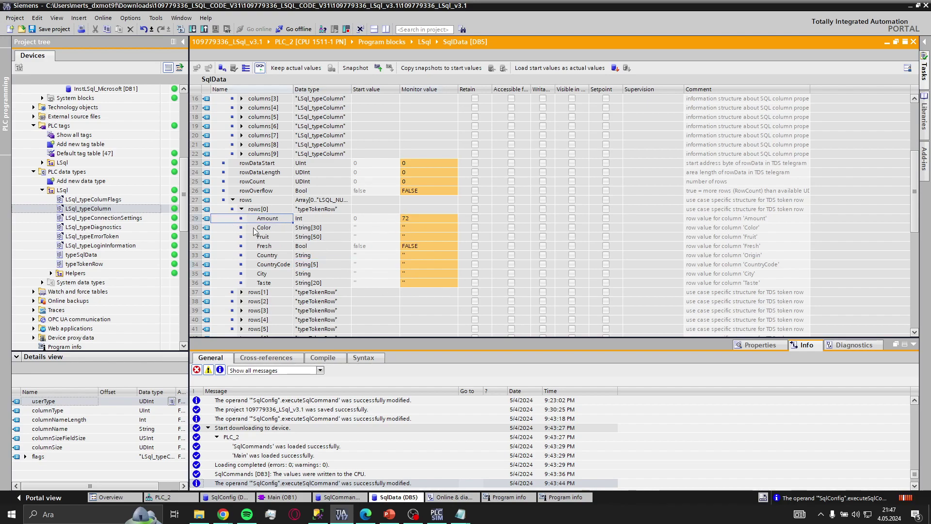
pyautogui.click(333, 218)
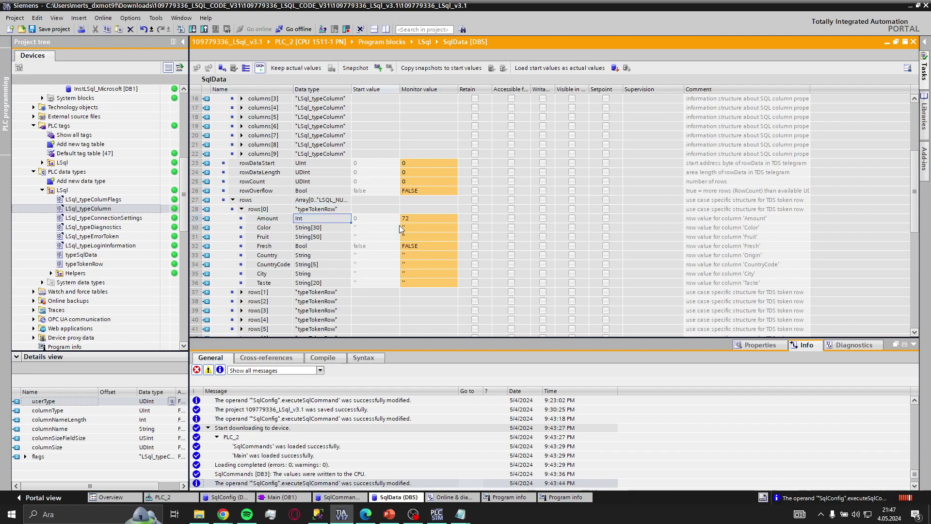
# Switch to SQL Server Management Studio and check the int2 and Amount columns of dbo.PLCDATA_2
pyautogui.click(318, 514)
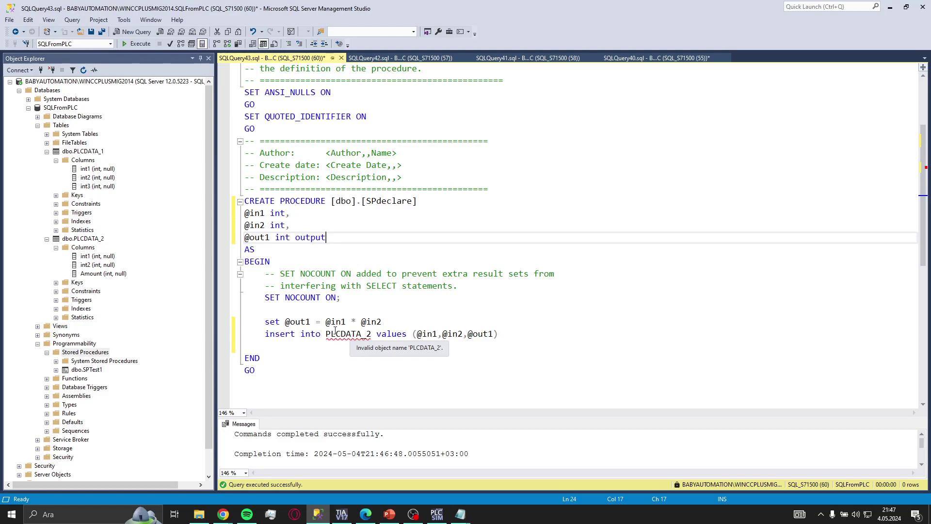
pyautogui.click(102, 242)
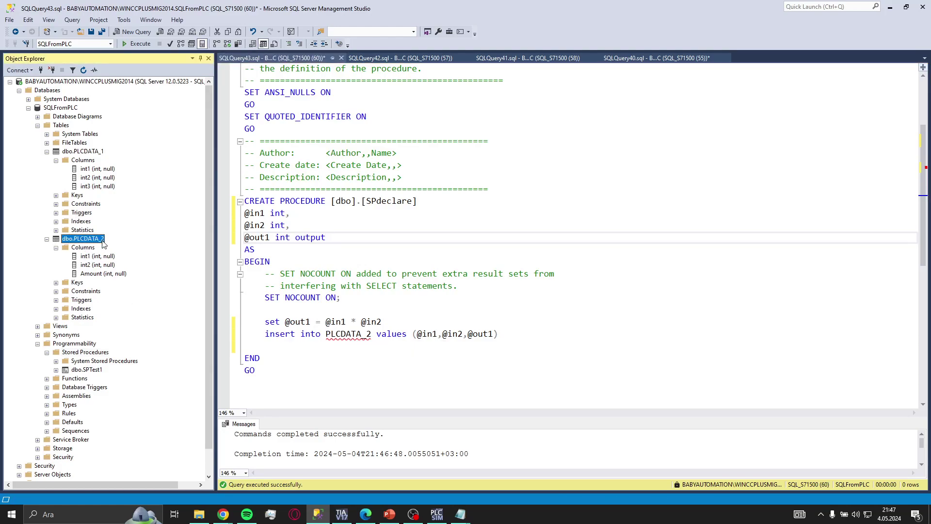
pyautogui.click(99, 266)
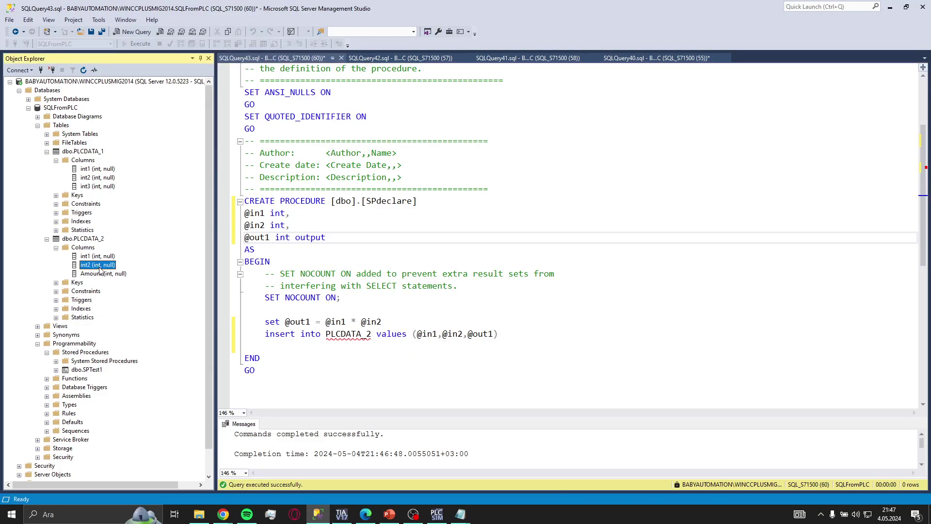
pyautogui.click(111, 275)
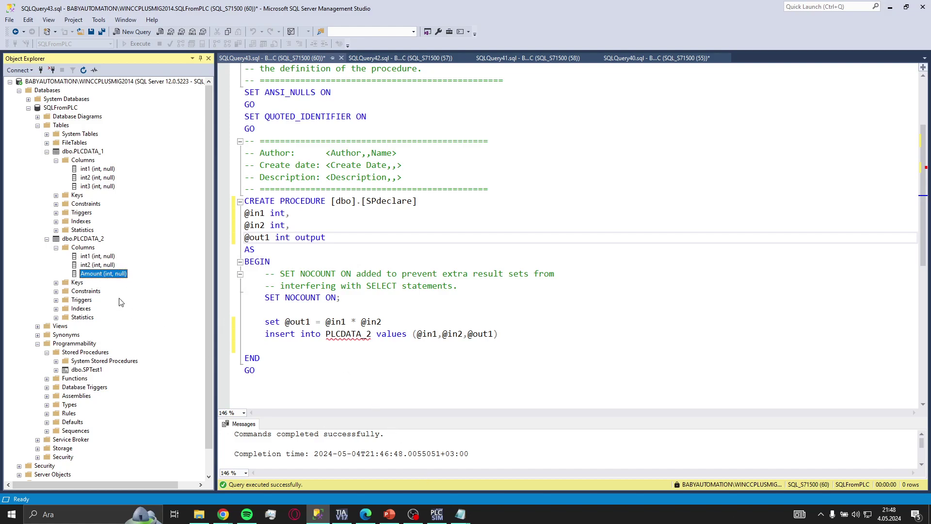
# Return to TIA Portal and compare the Amount data type with the remaining rows[0] members down to Taste
pyautogui.click(342, 515)
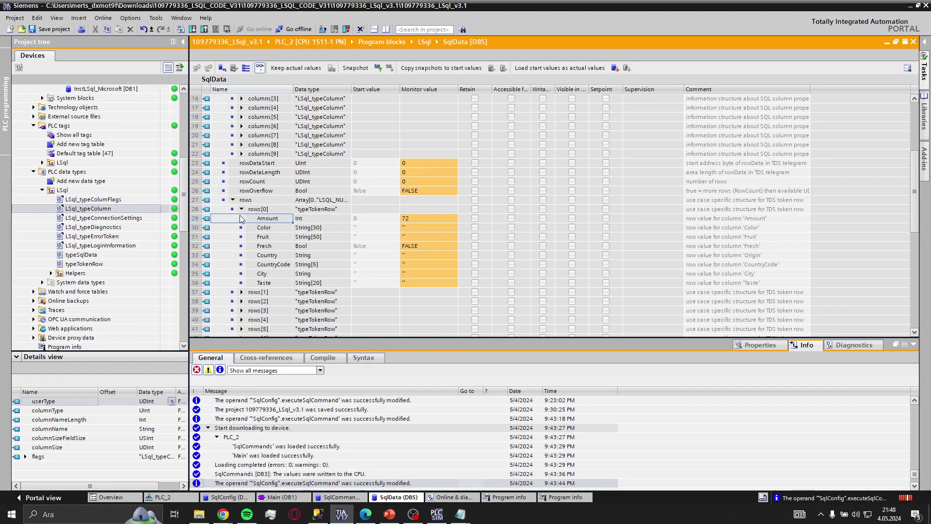
pyautogui.click(316, 223)
pyautogui.press('Escape')
pyautogui.moveTo(267, 283); pyautogui.dragTo(264, 240)
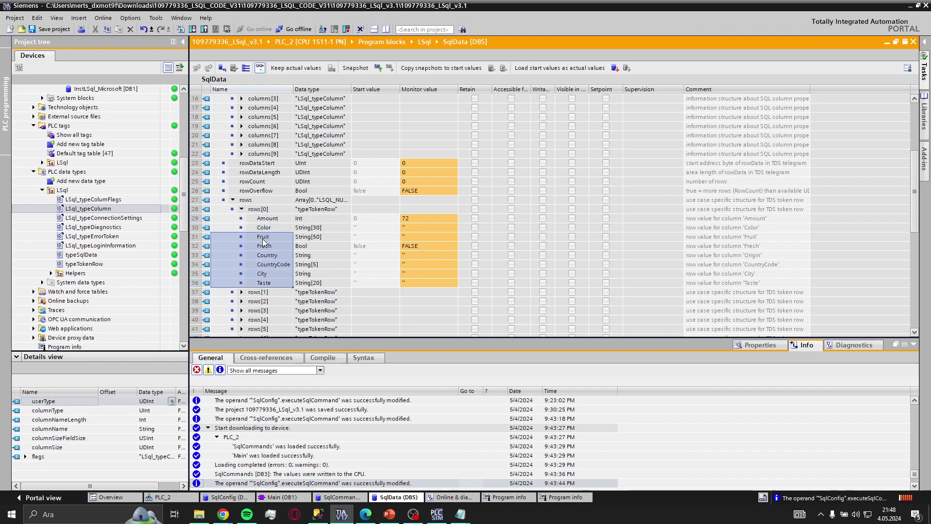
pyautogui.click(263, 239)
pyautogui.click(265, 283)
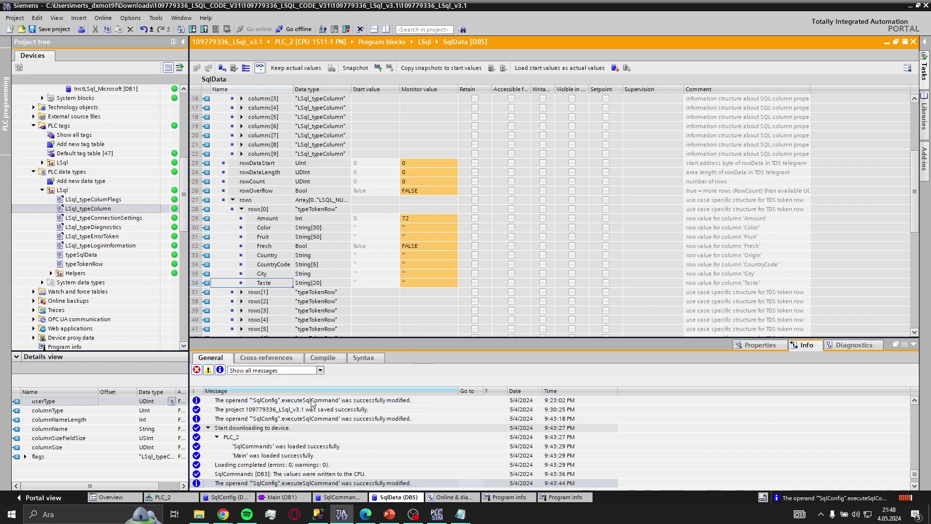
# Switch back to SQL Server Management Studio, review the SPdeclare script and refresh the SQLFromPLC Stored Procedures folder
pyautogui.click(318, 515)
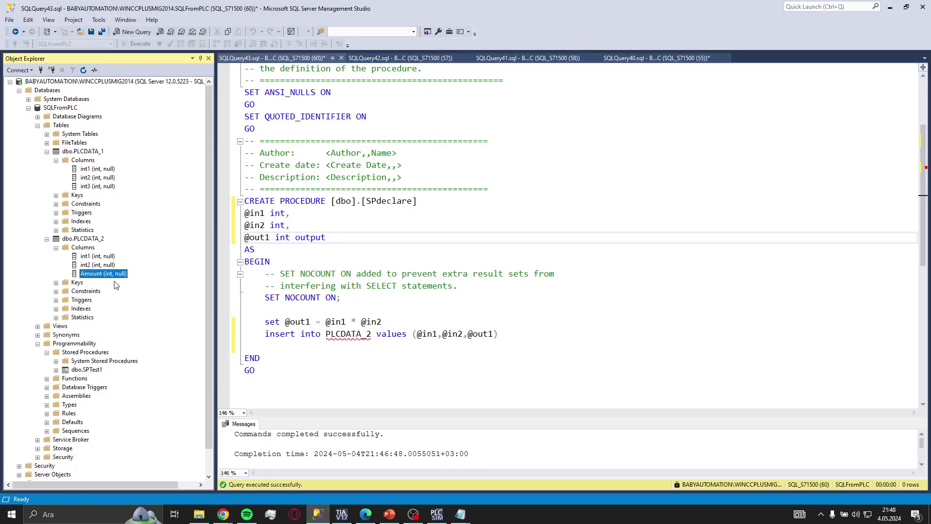
pyautogui.moveTo(252, 382); pyautogui.dragTo(246, 68)
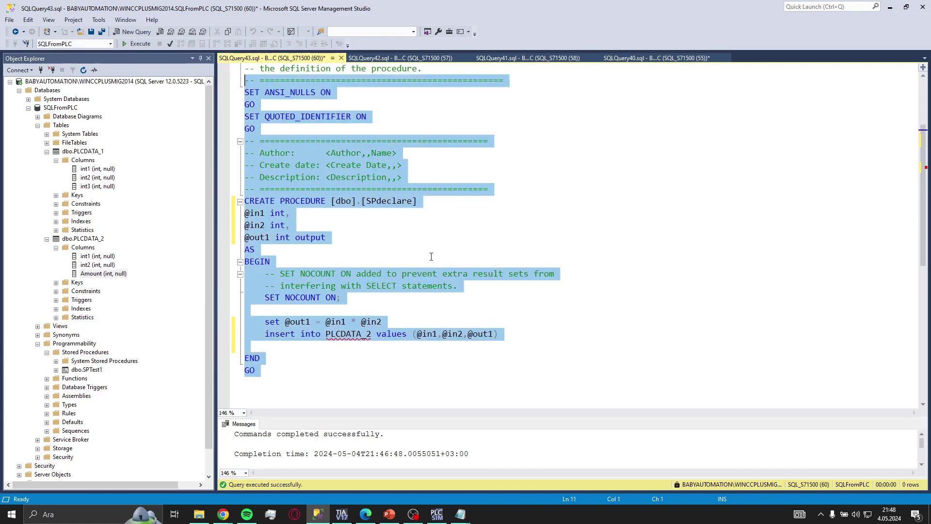
pyautogui.click(443, 274)
pyautogui.scroll(-2, 417, 355)
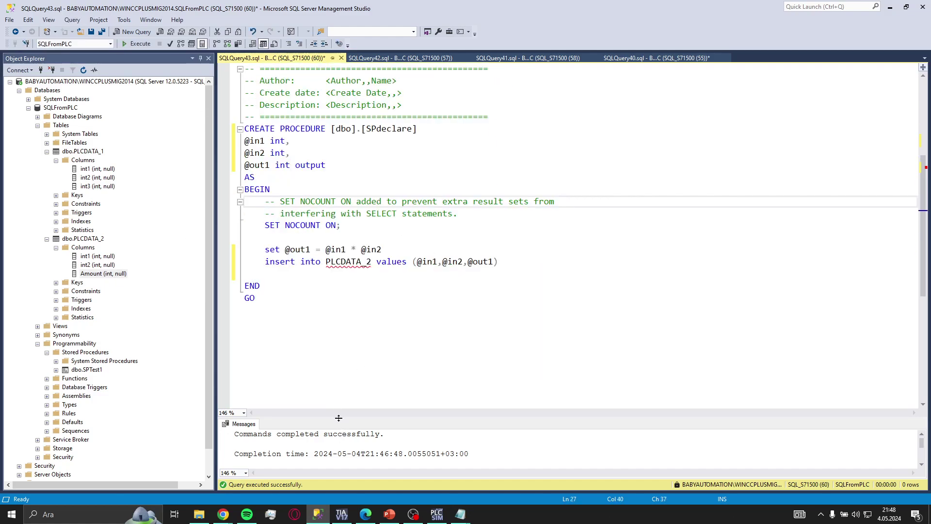
pyautogui.click(87, 370)
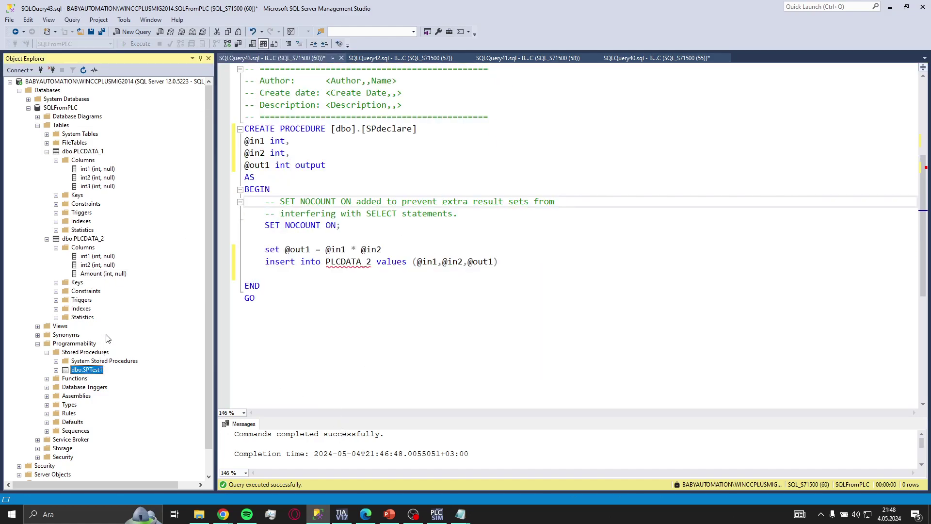
pyautogui.rightClick(83, 353)
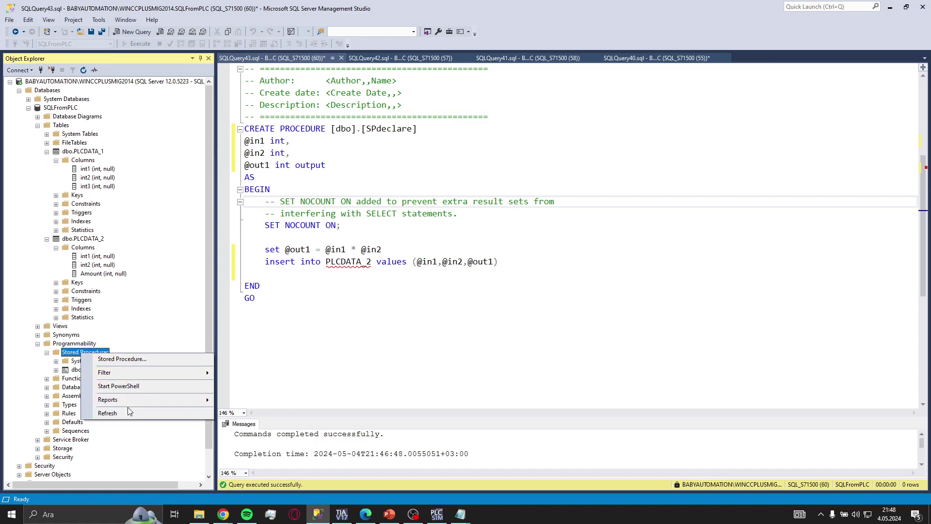
pyautogui.click(131, 412)
pyautogui.rightClick(101, 370)
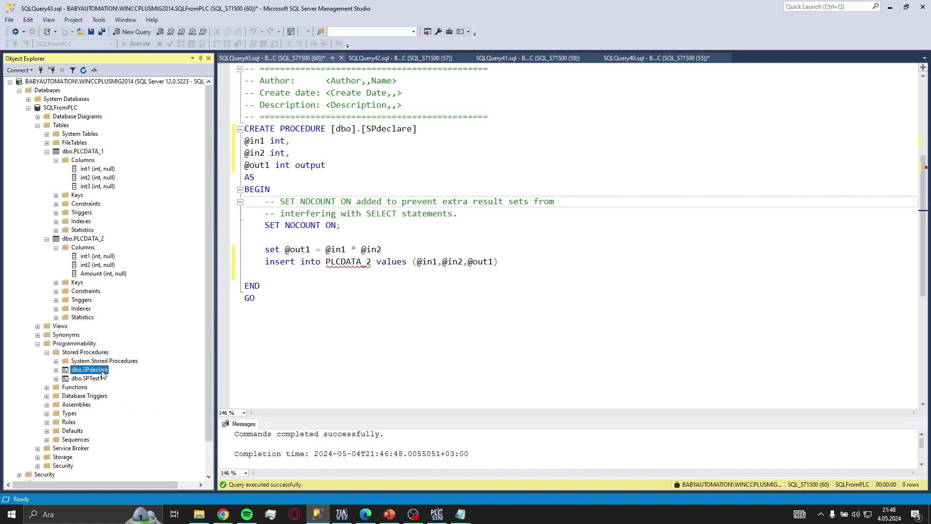
pyautogui.click(146, 362)
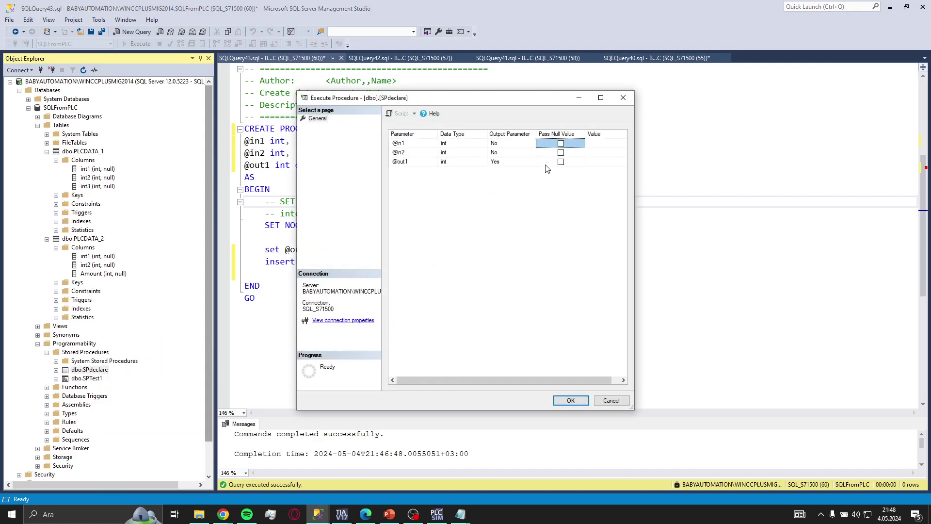
pyautogui.click(606, 144)
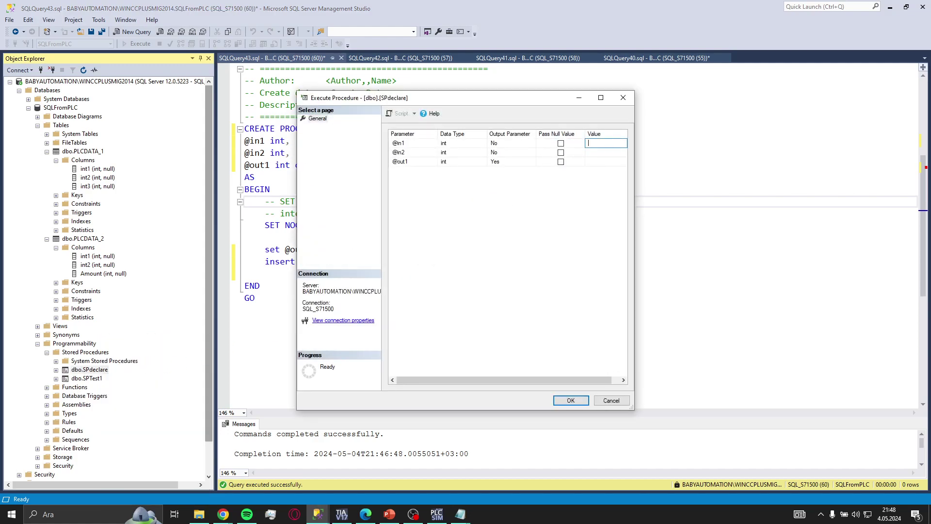
pyautogui.write('1')
pyautogui.press('Tab')
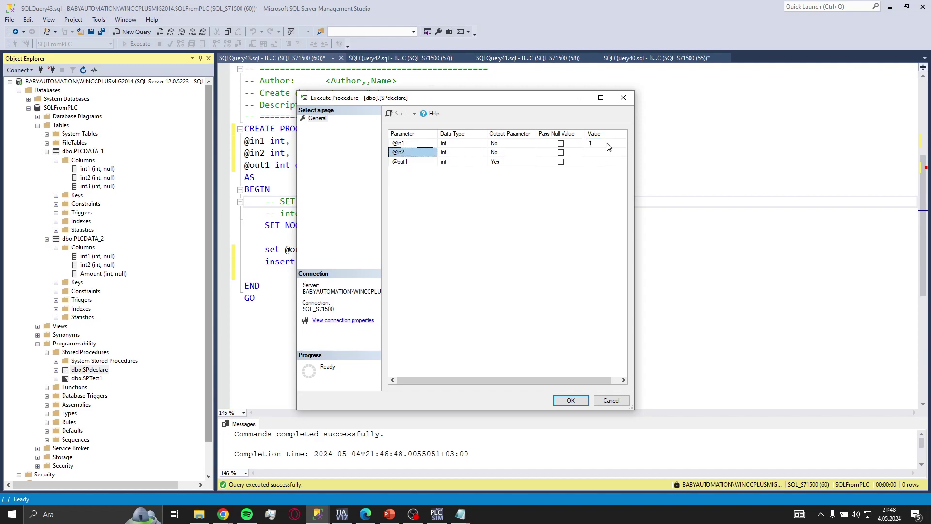
pyautogui.click(607, 143)
pyautogui.write('5')
pyautogui.click(595, 160)
pyautogui.click(606, 145)
pyautogui.click(603, 152)
pyautogui.write('6')
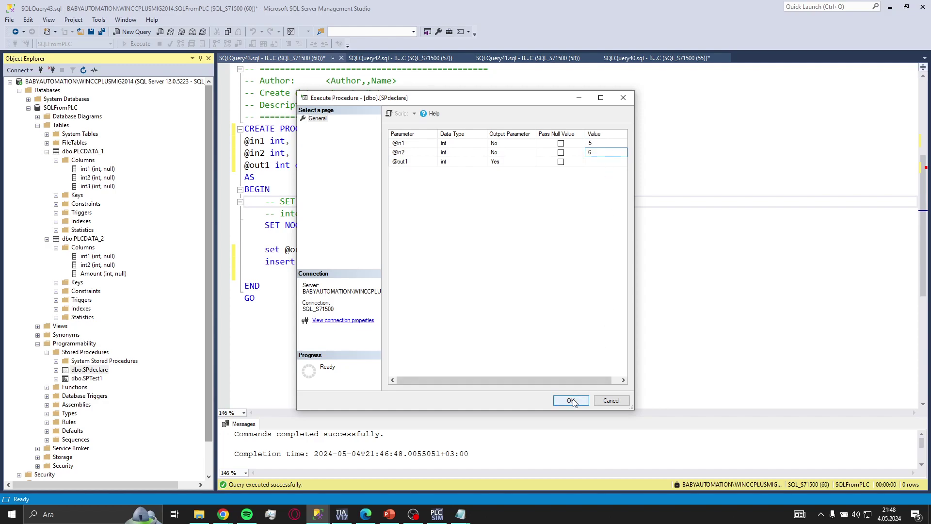
pyautogui.click(572, 401)
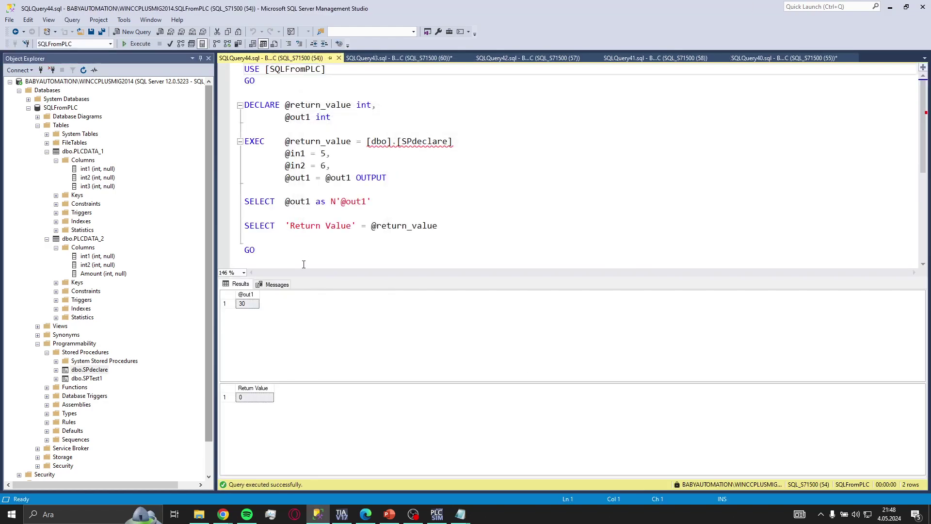
pyautogui.click(247, 305)
pyautogui.click(96, 241)
pyautogui.rightClick(95, 241)
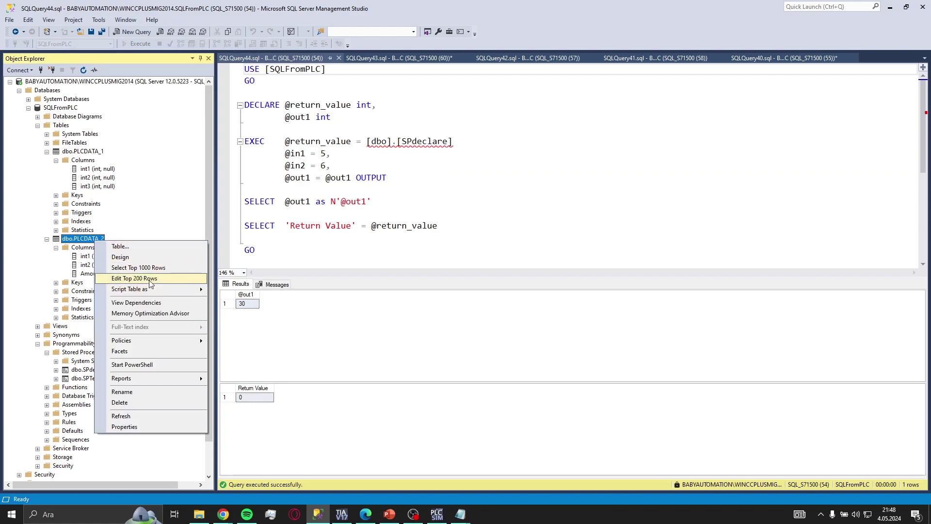
pyautogui.click(157, 268)
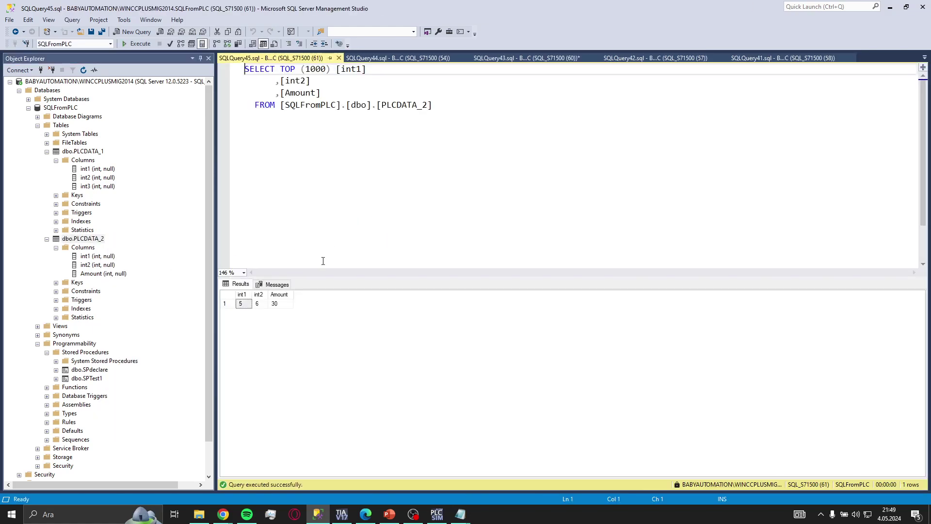
pyautogui.click(244, 306)
pyautogui.click(275, 305)
pyautogui.click(391, 245)
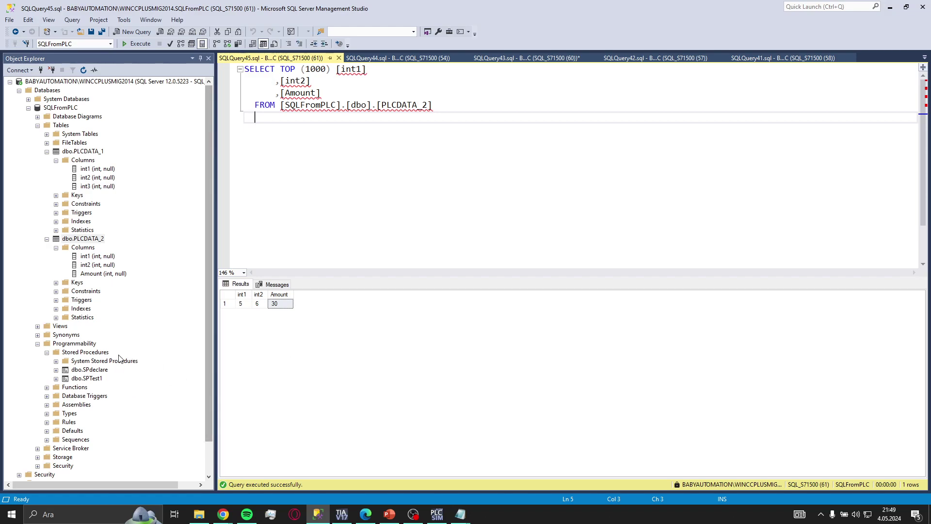
pyautogui.rightClick(97, 380)
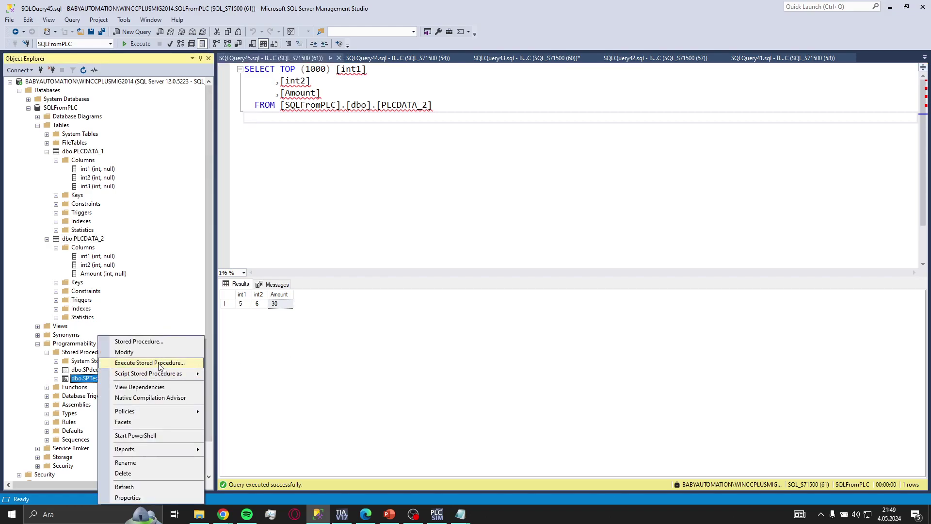
pyautogui.click(155, 363)
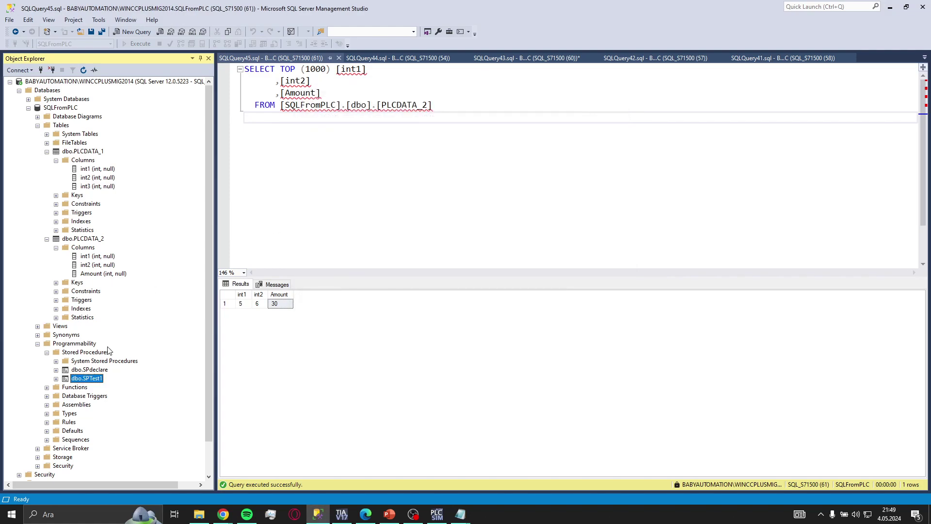
pyautogui.rightClick(100, 371)
pyautogui.click(165, 364)
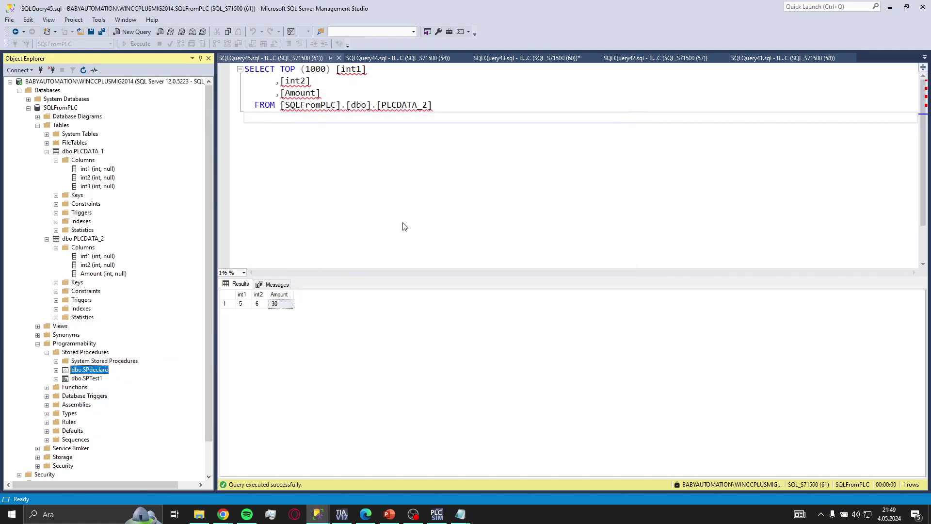
pyautogui.click(427, 164)
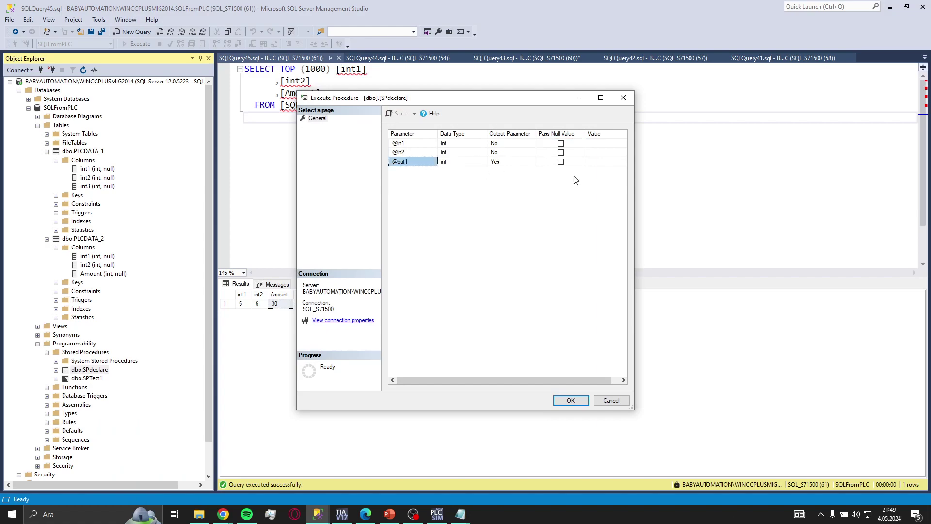
pyautogui.click(590, 154)
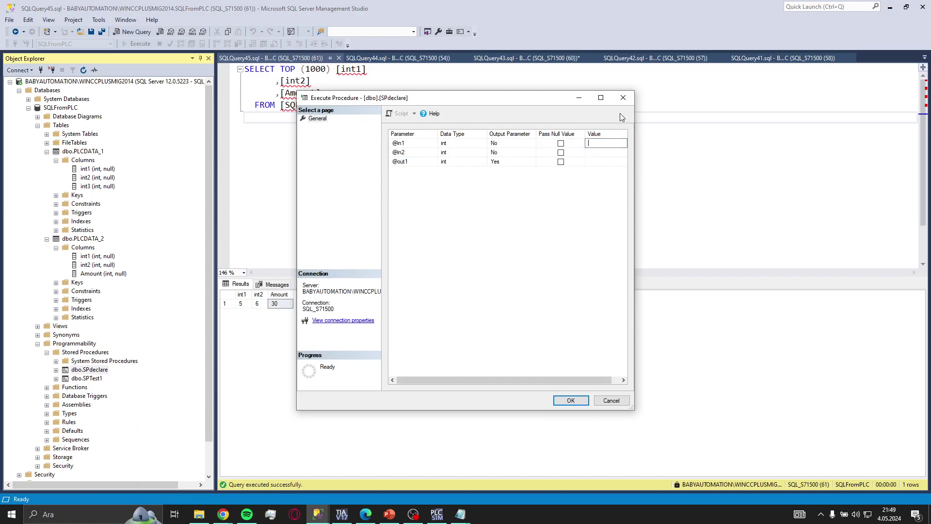
pyautogui.click(623, 98)
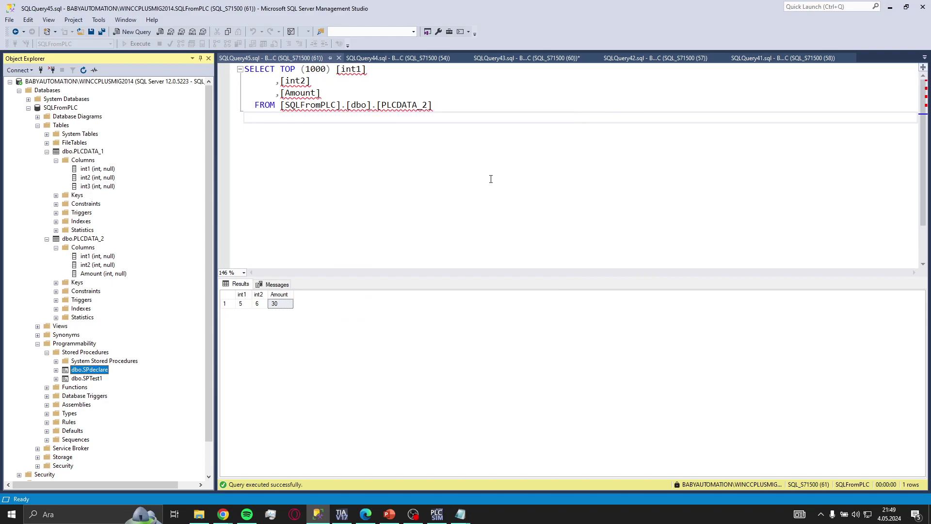
# Show SqlCommands in TIA Portal, then find the example command for a stored procedure with 3 inputs and 2 outputs in the PDF manual in Edge
pyautogui.click(342, 514)
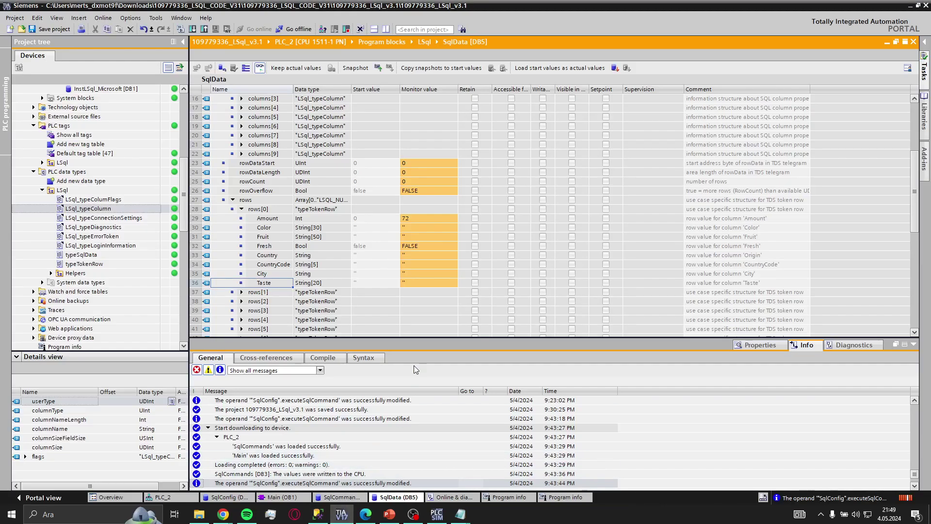
pyautogui.click(341, 498)
pyautogui.click(366, 514)
pyautogui.scroll(-20, 379, 263)
pyautogui.scroll(-10, 429, 342)
pyautogui.scroll(20, 429, 336)
pyautogui.scroll(6, 429, 336)
pyautogui.scroll(-13, 428, 340)
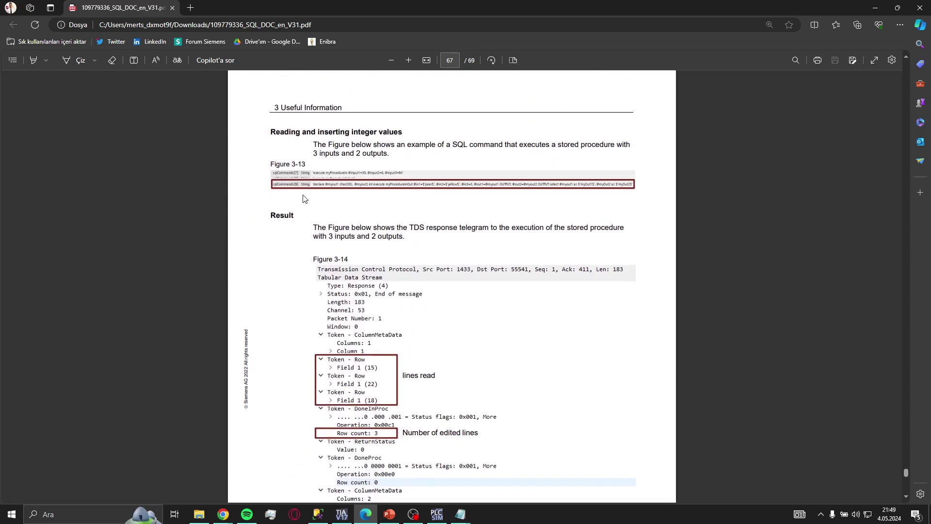
# Copy the start value of sqlCommands[9] in TIA Portal, paste it at the end of the untitled Notepad note and review the whole command
pyautogui.hotkey('alt', 'Tab')
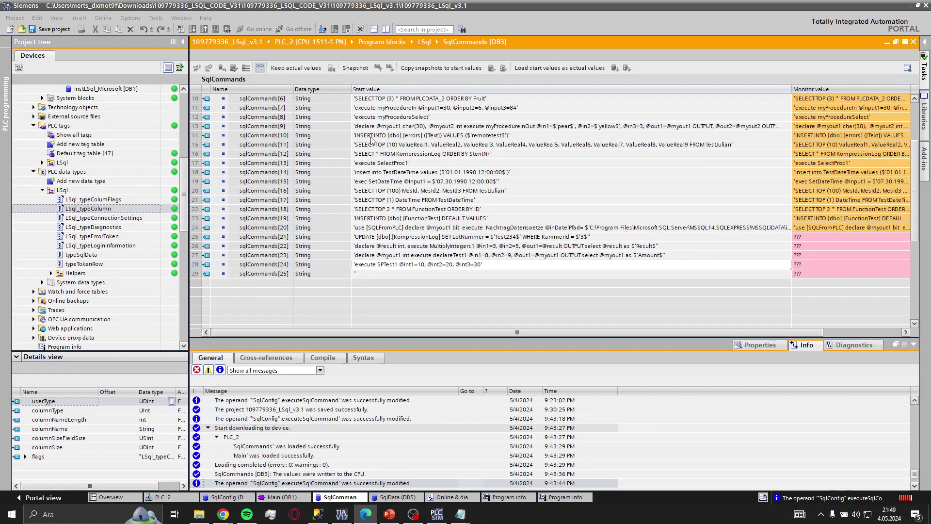
pyautogui.click(396, 127)
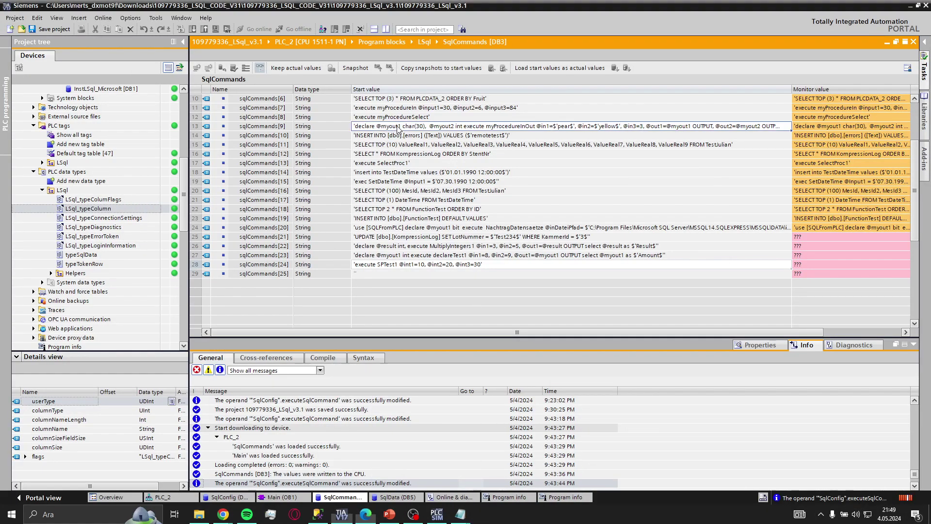
pyautogui.doubleClick(515, 127)
pyautogui.hotkey('ctrl', 'c')
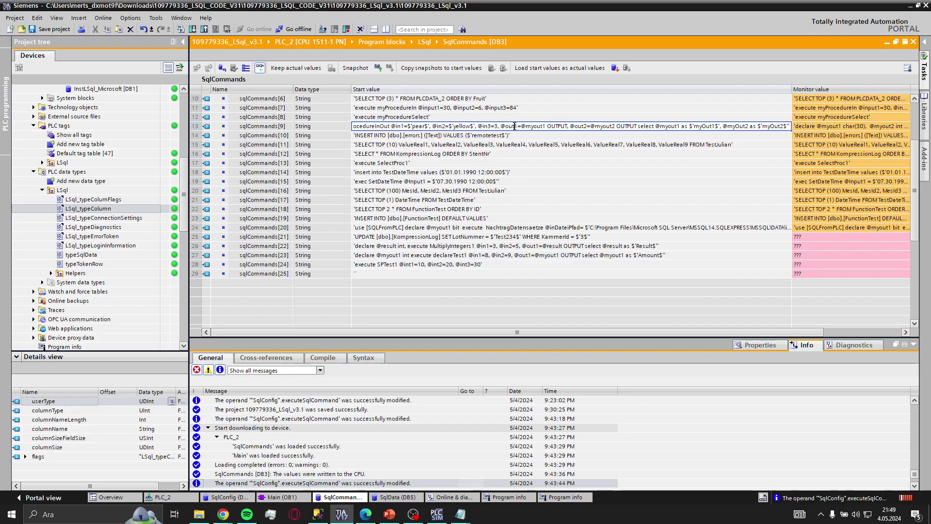
pyautogui.moveTo(460, 514)
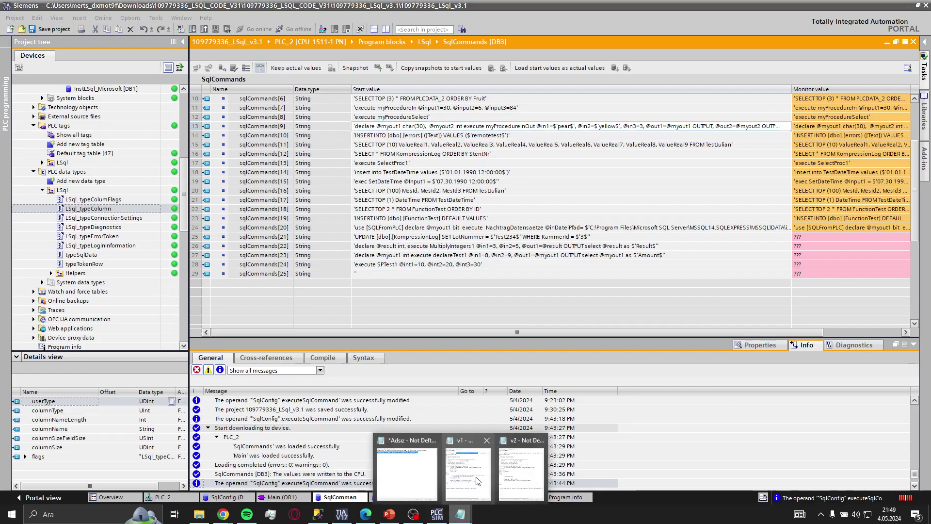
pyautogui.click(408, 468)
pyautogui.hotkey('ctrl', 'End')
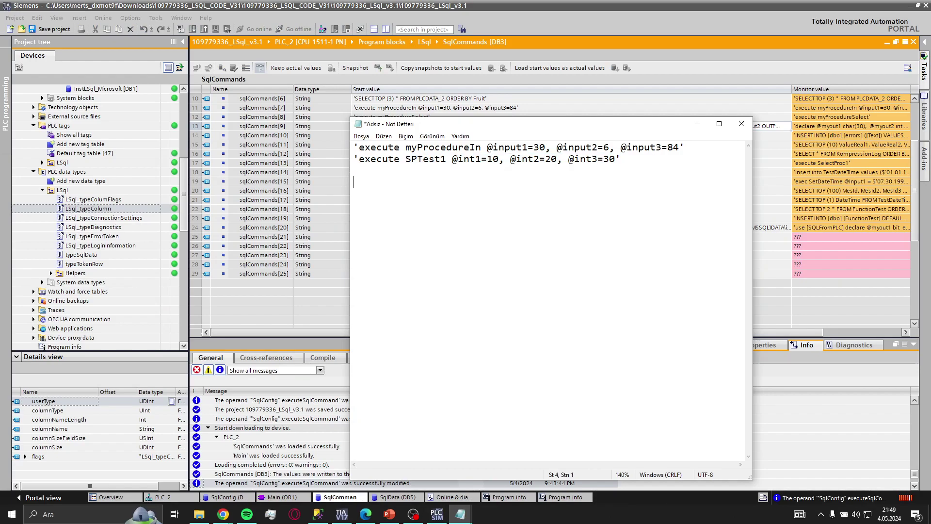
pyautogui.hotkey('ctrl', 'v')
pyautogui.click(719, 124)
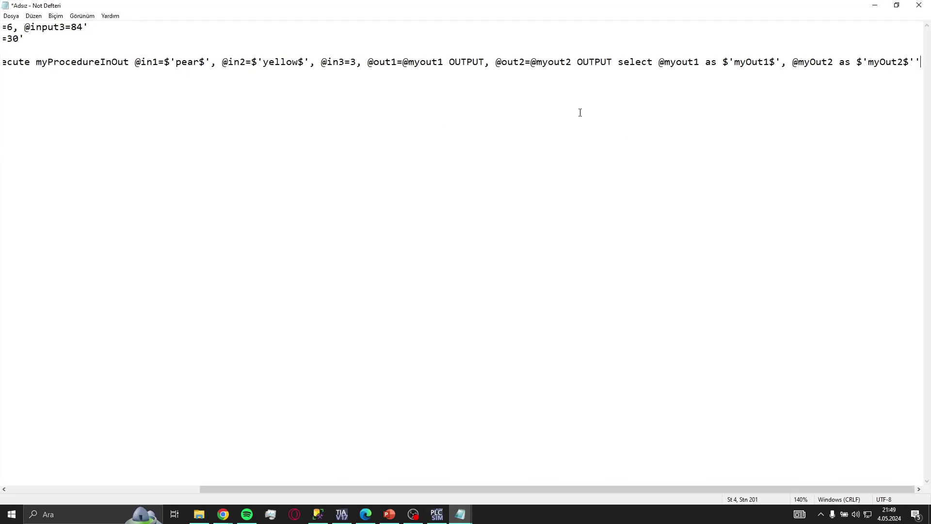
pyautogui.hscroll(-5, 262, 103)
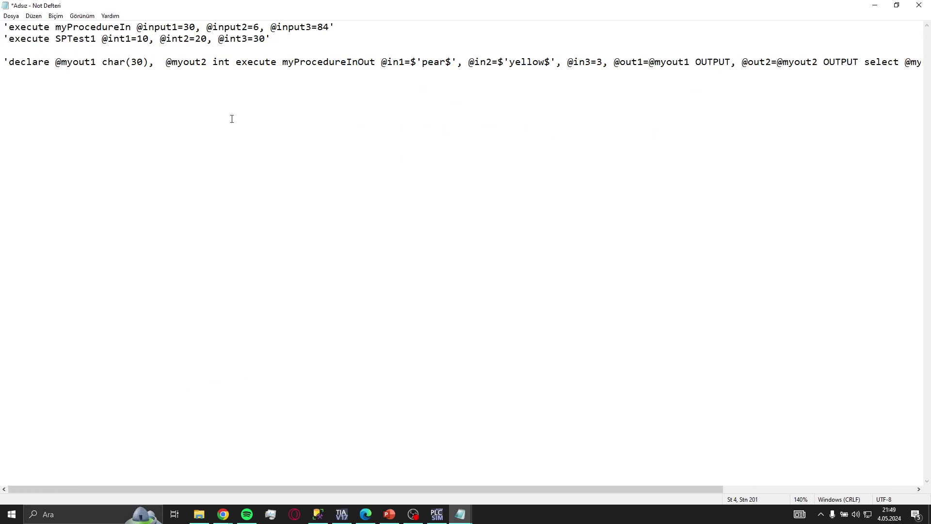
pyautogui.hscroll(5, 778, 126)
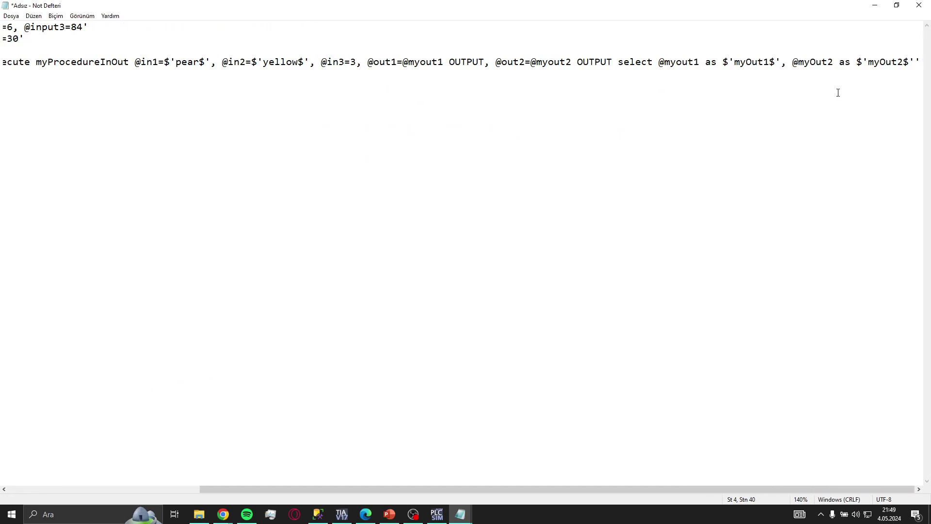
pyautogui.click(915, 65)
pyautogui.press('Return')
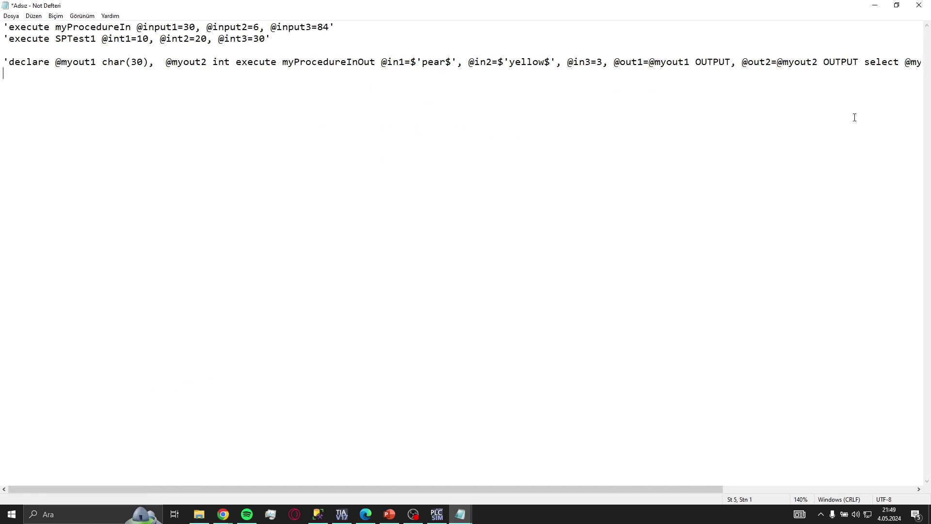
pyautogui.press('Return')
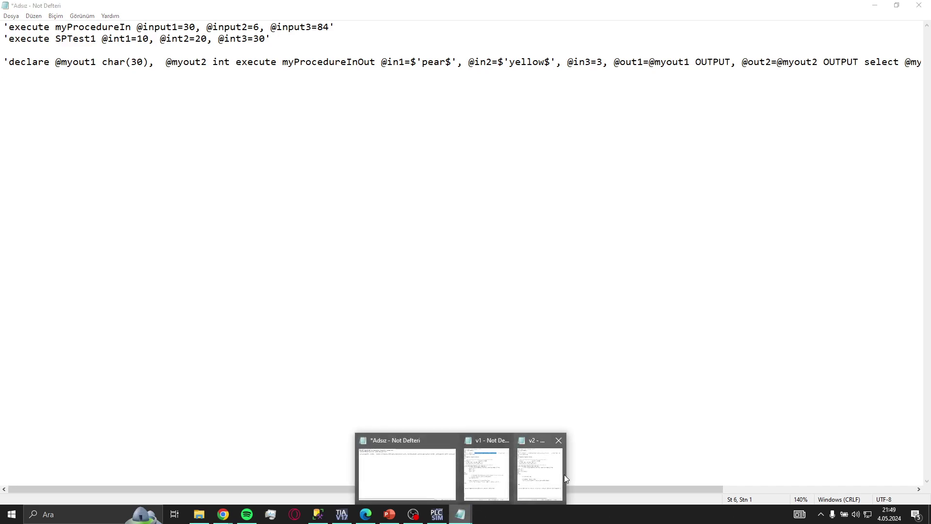
pyautogui.click(49, 96)
pyautogui.write("' de")
pyautogui.press('BackSpace')
pyautogui.press('BackSpace')
pyautogui.press('BackSpace')
pyautogui.write('de')
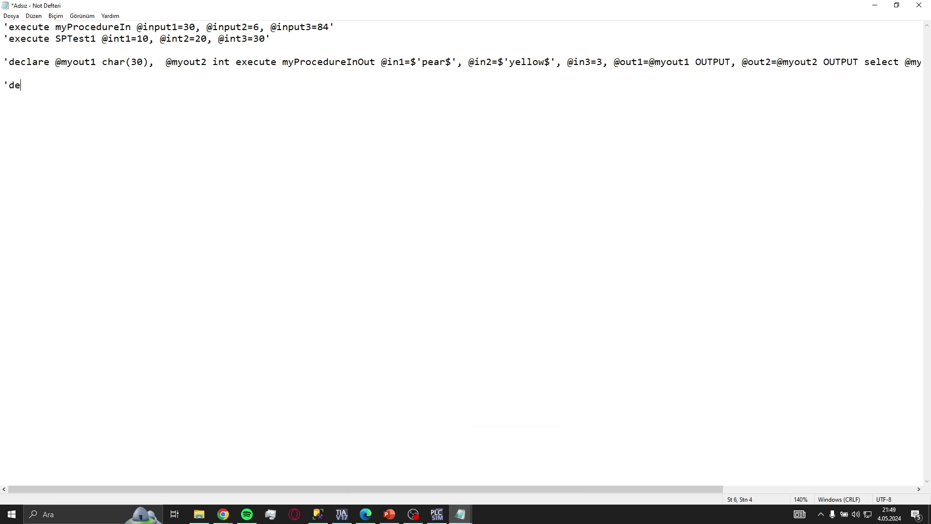
pyautogui.write('clare @myout1 int')
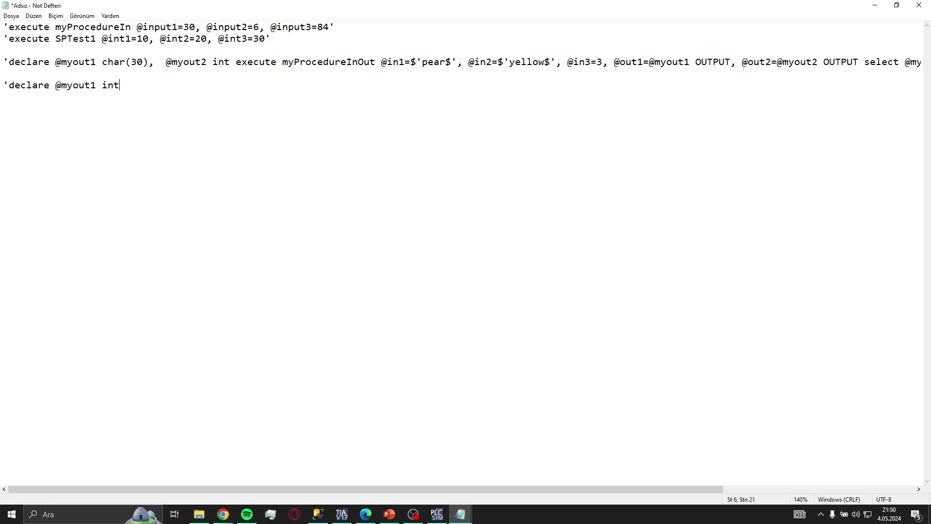
pyautogui.write(' execute SPdeclare')
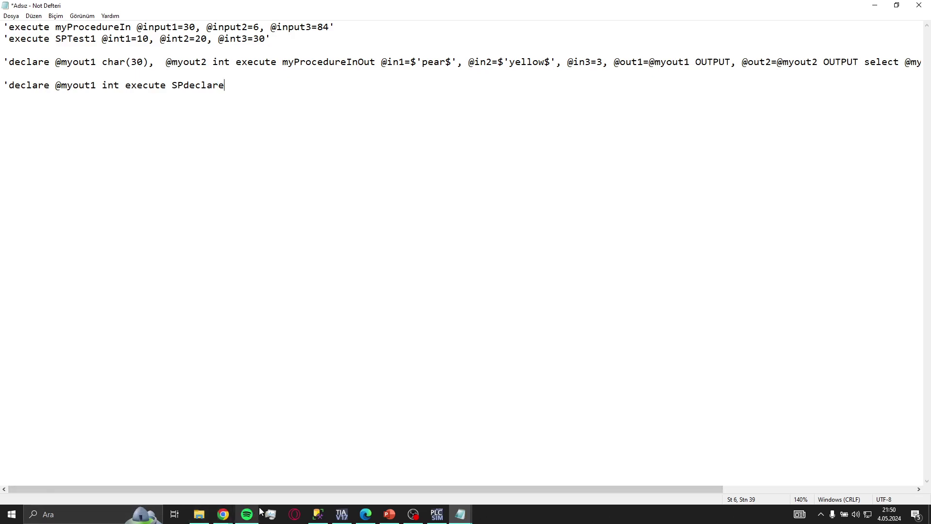
pyautogui.click(322, 515)
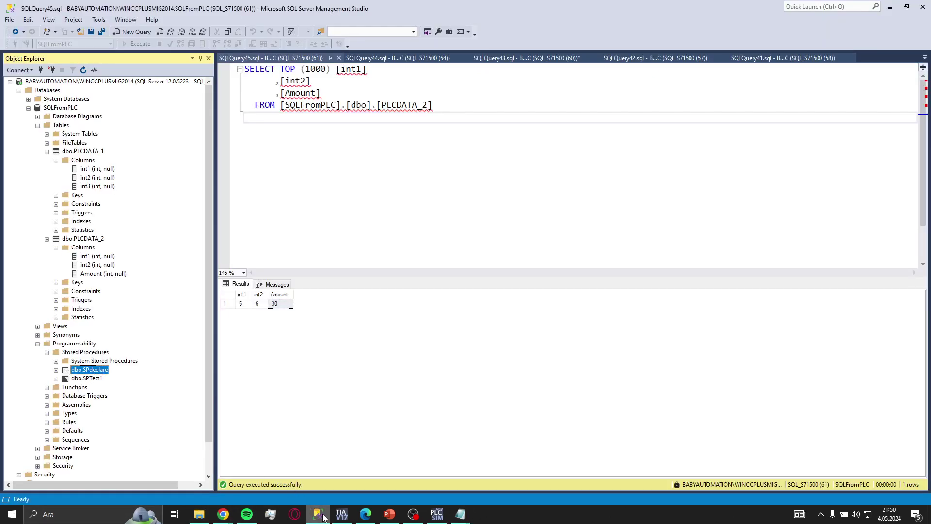
pyautogui.click(322, 516)
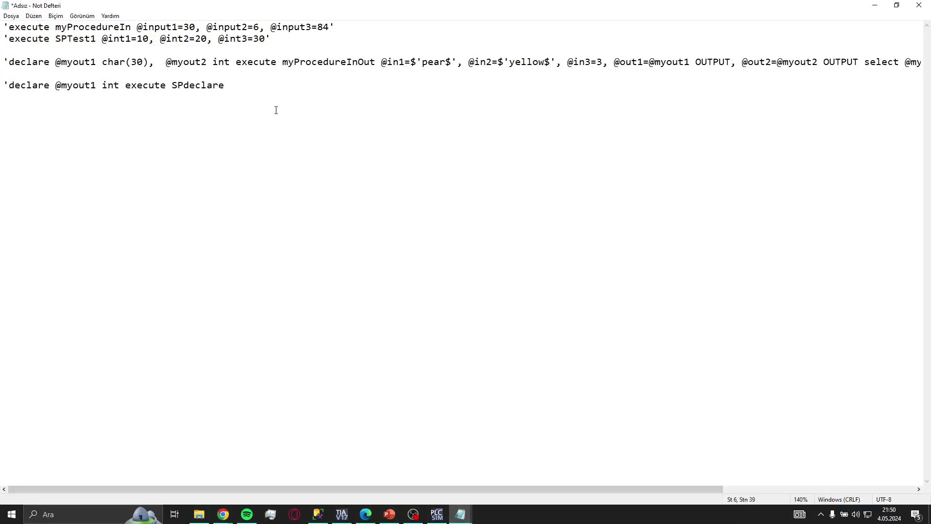
pyautogui.write('@in1=8')
pyautogui.write('i')
pyautogui.press('BackSpace')
pyautogui.write(', @in2=9')
pyautogui.moveTo(381, 62); pyautogui.dragTo(454, 63)
pyautogui.click(441, 62)
pyautogui.doubleClick(529, 62)
pyautogui.click(529, 62)
# Check the Amount field of rows[0] in SqlData in TIA Portal and return to SqlCommands
pyautogui.click(342, 514)
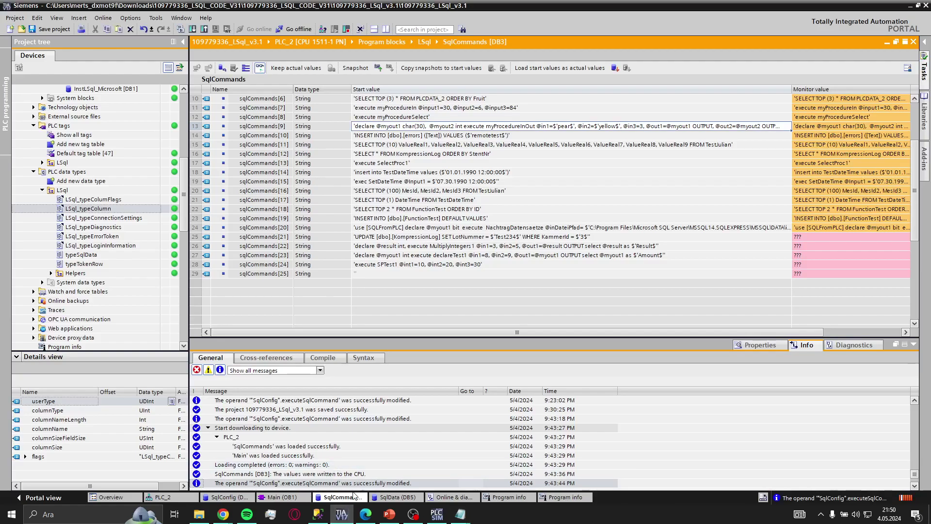
pyautogui.click(397, 495)
pyautogui.press('Down')
pyautogui.press('Down')
pyautogui.press('Down')
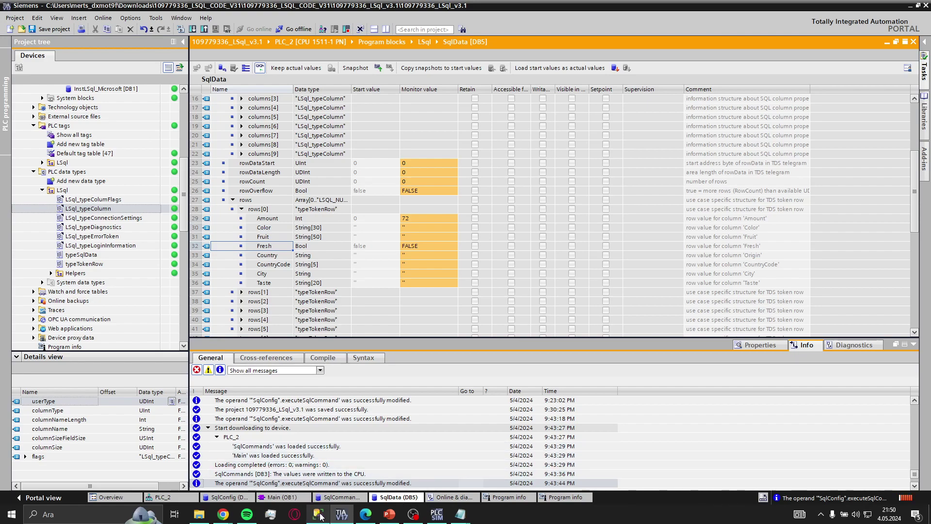
pyautogui.click(342, 498)
pyautogui.moveTo(460, 514)
pyautogui.moveTo(456, 464)
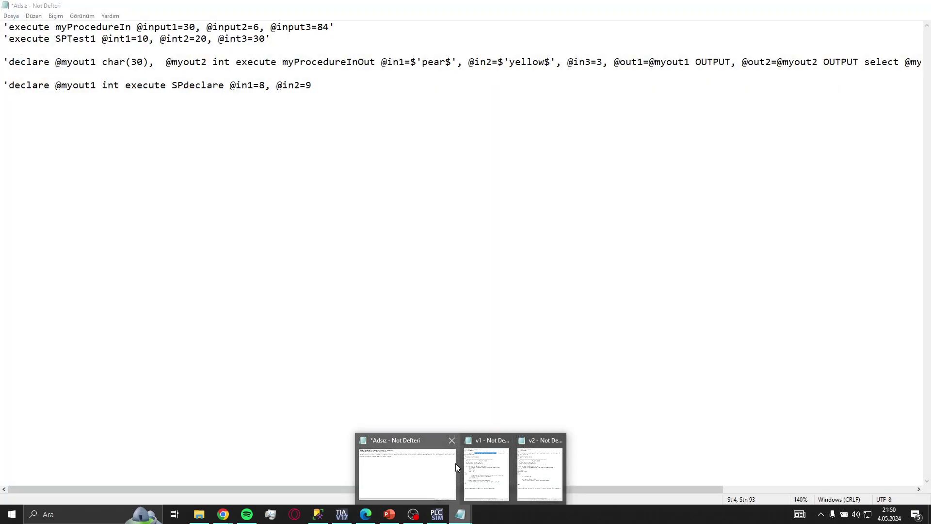
pyautogui.click(410, 476)
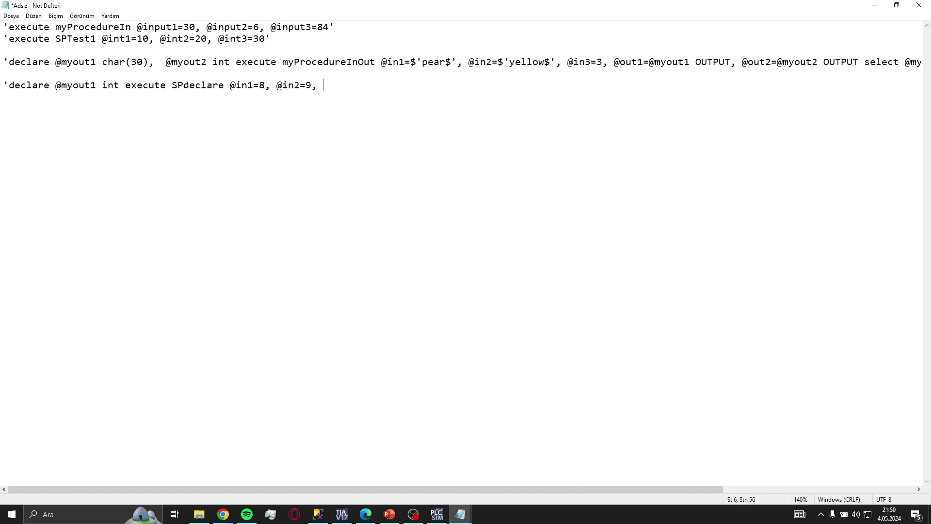
pyautogui.write('@out1=@myout1')
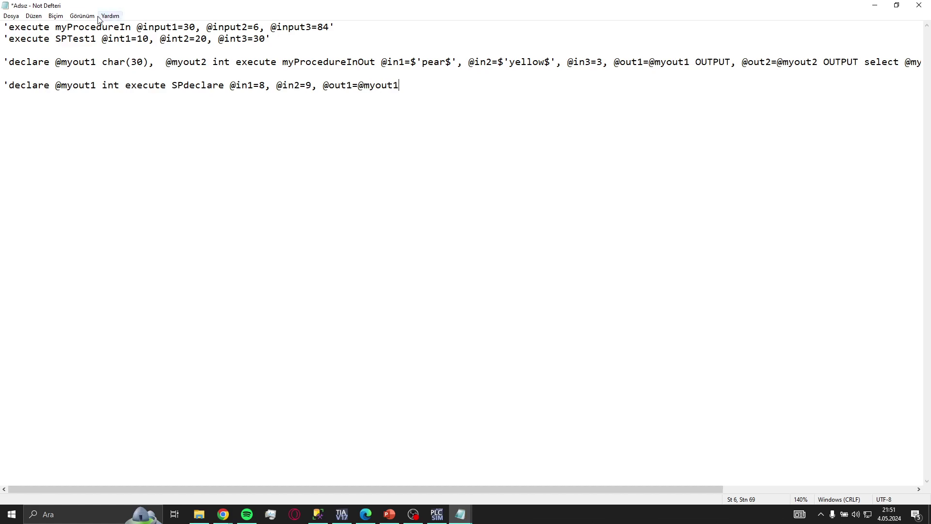
pyautogui.moveTo(54, 85); pyautogui.dragTo(121, 95)
pyautogui.click(121, 95)
pyautogui.moveTo(323, 86); pyautogui.dragTo(353, 86)
pyautogui.click(353, 87)
pyautogui.click(548, 83)
pyautogui.write('OUTPUT sel')
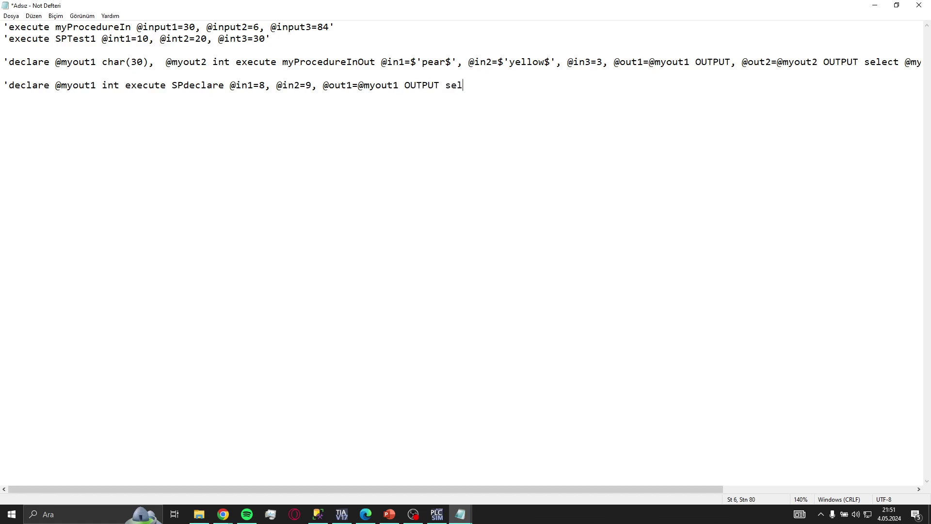
pyautogui.write('ect @myout1 as')
# Check the quoting in the pasted example and finish the new command with $'Amount$''
pyautogui.moveTo(253, 39)
pyautogui.mouseDown()
pyautogui.moveTo(265, 39)
pyautogui.moveTo(253, 38)
pyautogui.mouseUp()
pyautogui.click(275, 73)
pyautogui.moveTo(458, 63)
pyautogui.mouseDown()
pyautogui.moveTo(411, 63)
pyautogui.moveTo(455, 63)
pyautogui.mouseUp()
pyautogui.click(418, 66)
pyautogui.click(570, 97)
pyautogui.write("$'Amount")
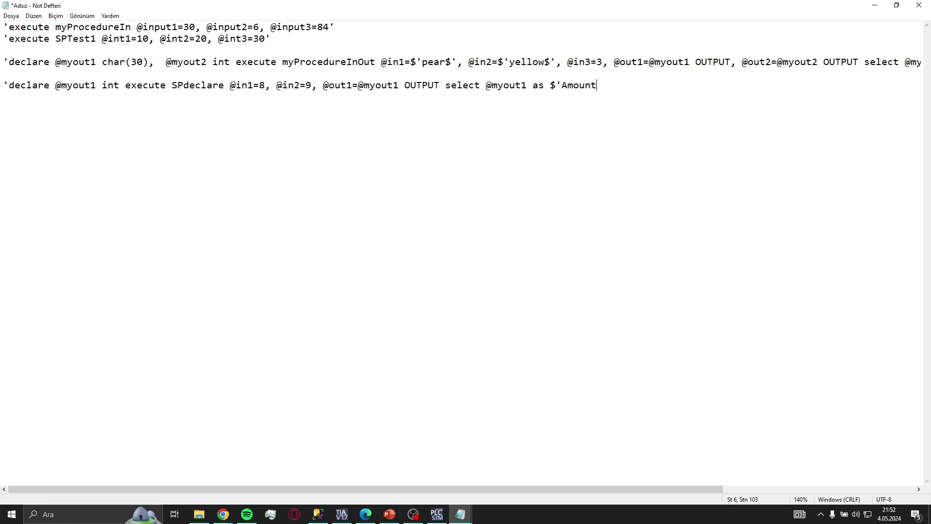
pyautogui.write("$'")
# Copy the complete SPdeclare command and paste it as the start value of sqlCommands[25] in TIA Portal
pyautogui.moveTo(663, 100); pyautogui.dragTo(1, 98)
pyautogui.hotkey('ctrl', 'c')
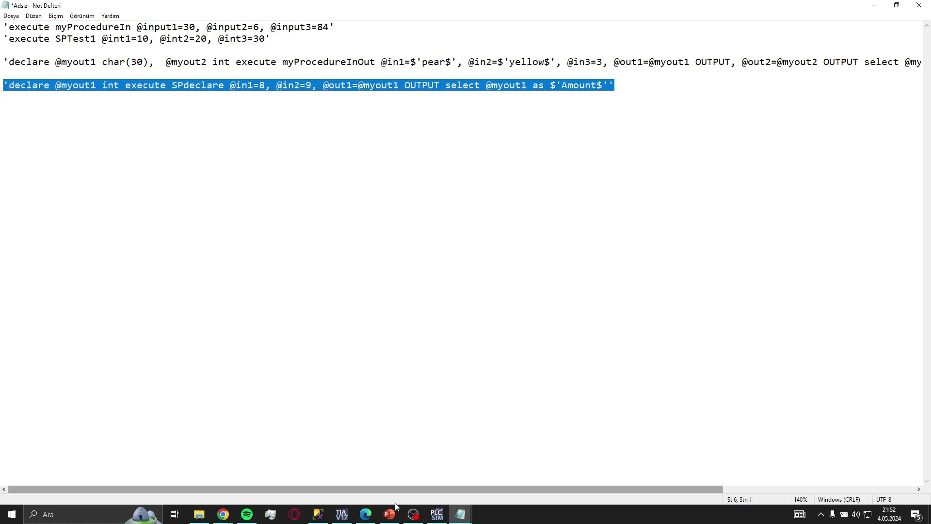
pyautogui.click(342, 515)
pyautogui.doubleClick(381, 273)
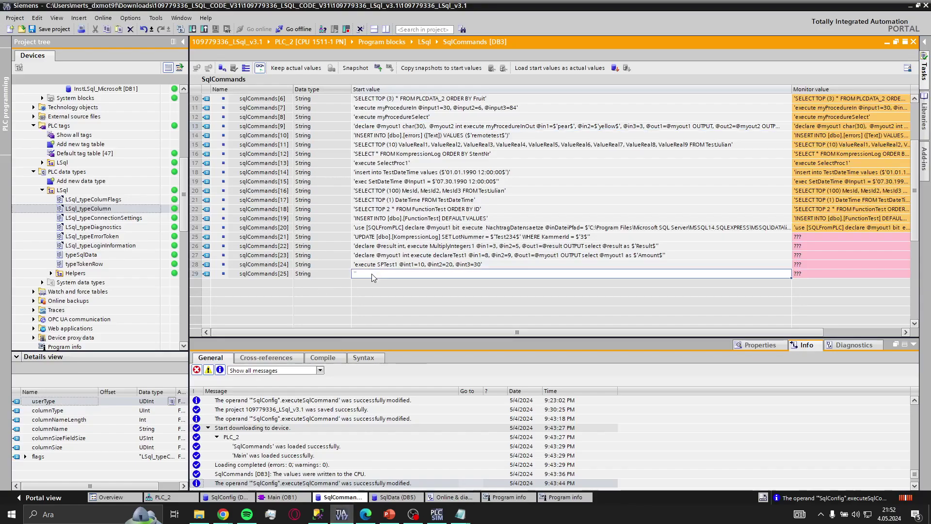
pyautogui.hotkey('ctrl', 'v')
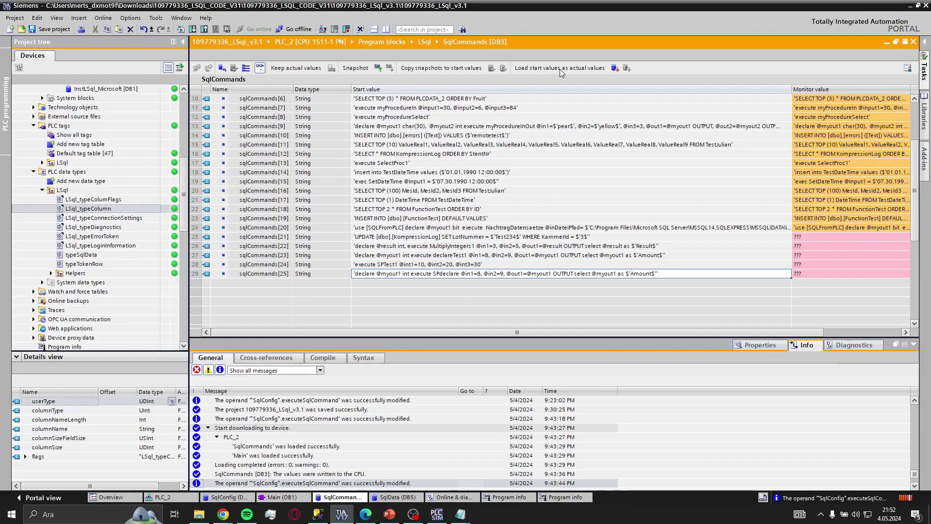
# Load the SqlCommands start values as actual values and modify executeSqlCommand to 0 in Main
pyautogui.click(614, 68)
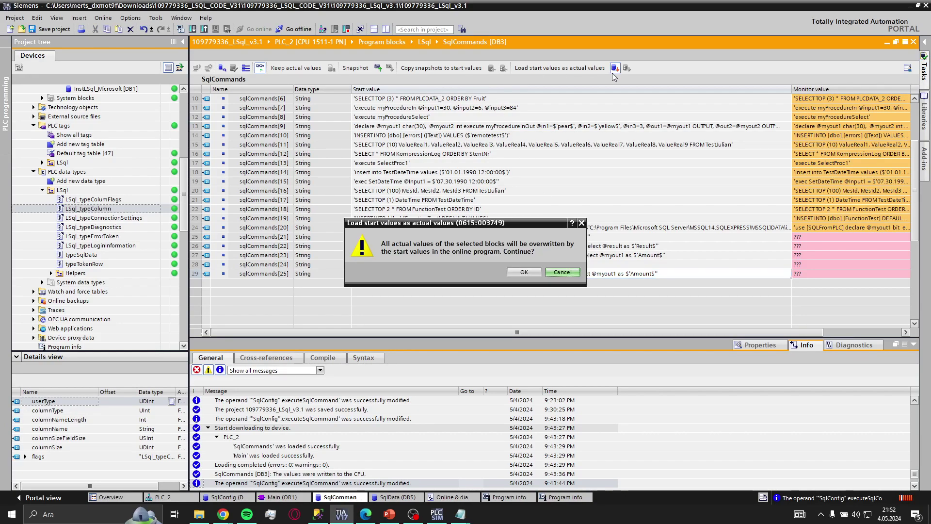
pyautogui.click(524, 272)
pyautogui.click(275, 497)
pyautogui.click(236, 274)
pyautogui.hotkey('ctrl', 'F3')
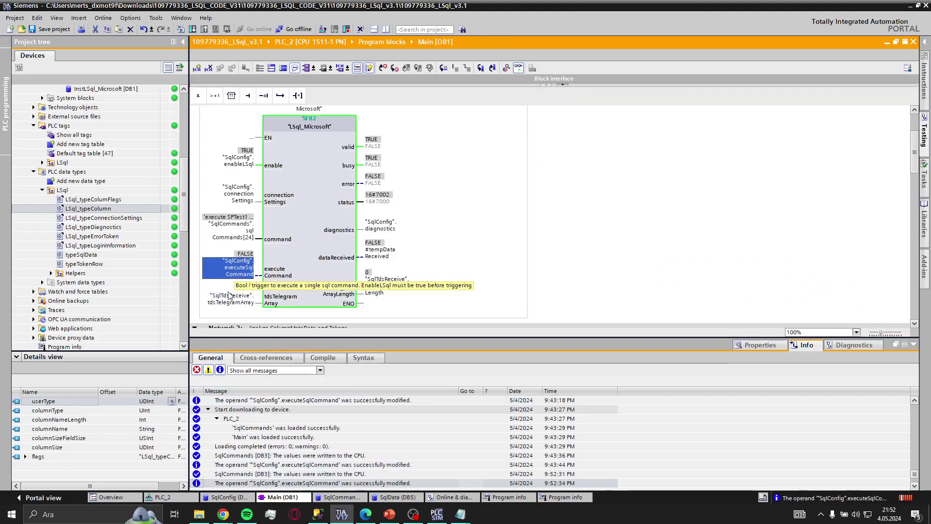
# Show the elements of SqlCommands [DB3] in the details view down to sqlCommands[25]
pyautogui.click(78, 171)
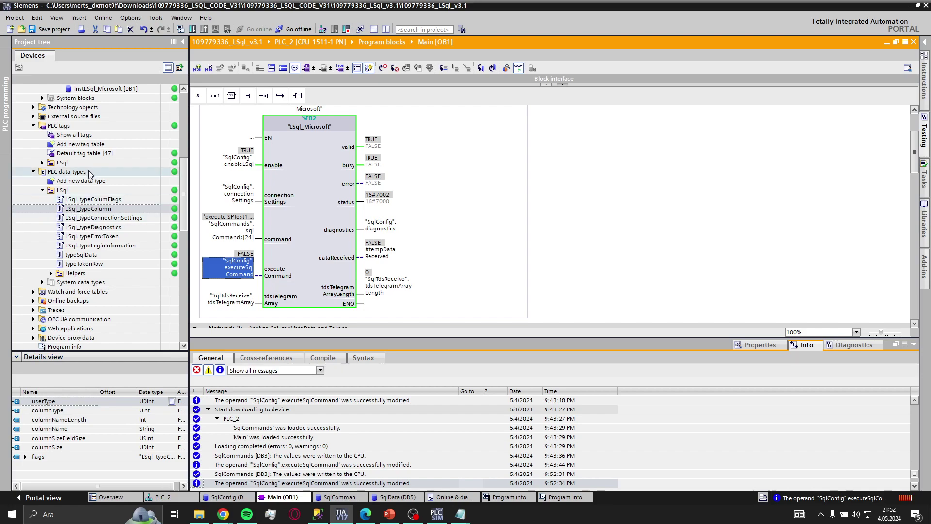
pyautogui.scroll(6, 97, 199)
pyautogui.click(92, 181)
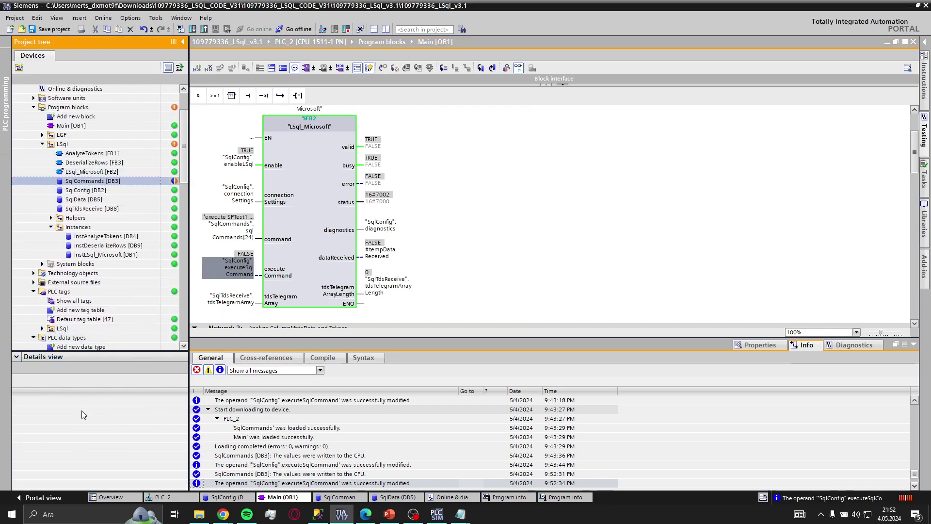
pyautogui.click(25, 411)
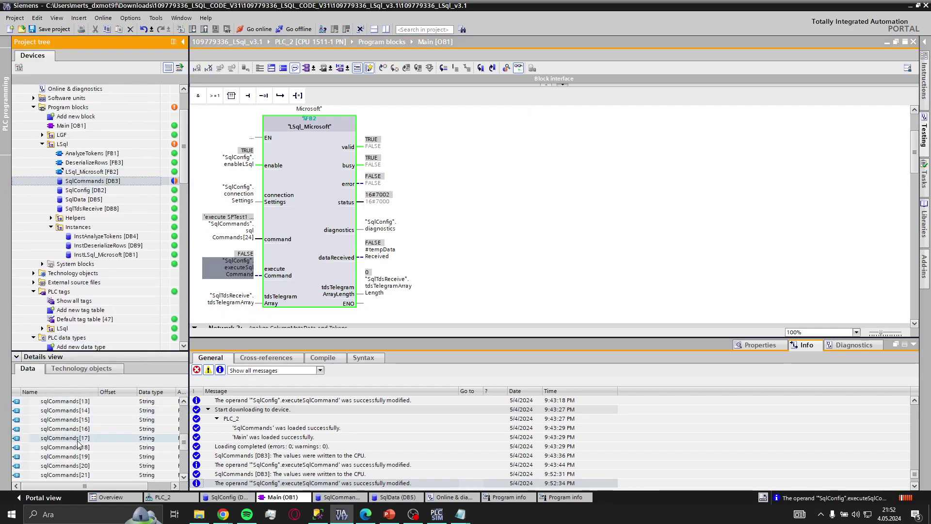
pyautogui.scroll(-8, 88, 437)
# Try to assign sqlCommands[25] to the execute Command input of LSql_Microsoft and download the program to PLC_2
pyautogui.click(76, 429)
pyautogui.moveTo(75, 429); pyautogui.dragTo(228, 271)
pyautogui.click(193, 29)
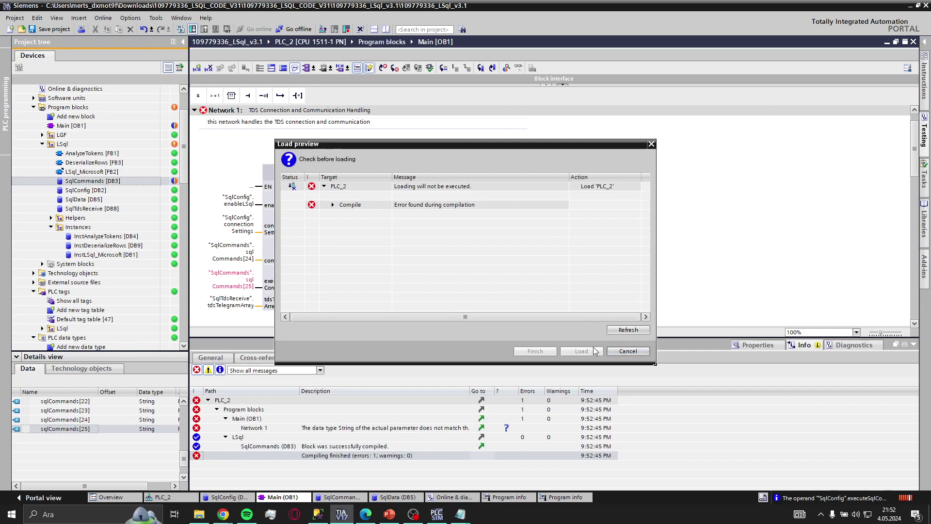
pyautogui.click(617, 351)
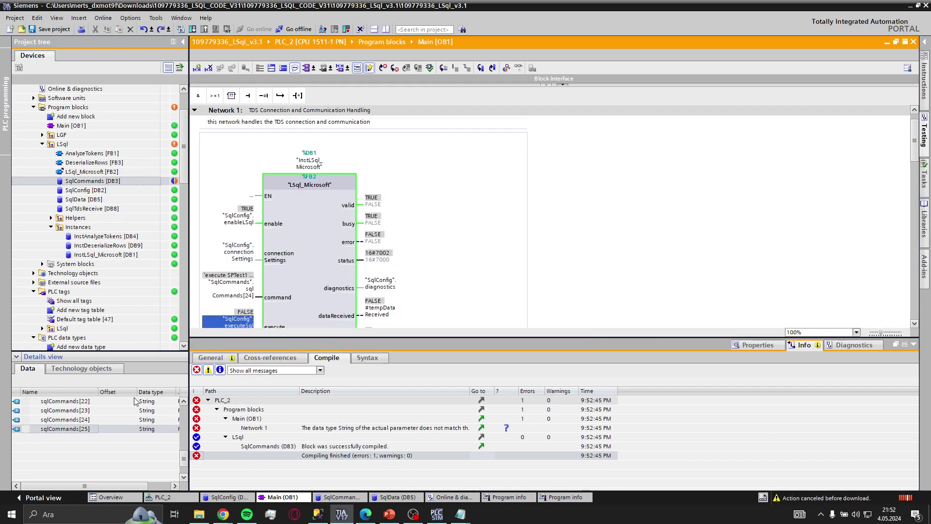
# Assign sqlCommands[25] to the command input of LSql_Microsoft, download the program to PLC_2 and collapse the message area
pyautogui.click(87, 431)
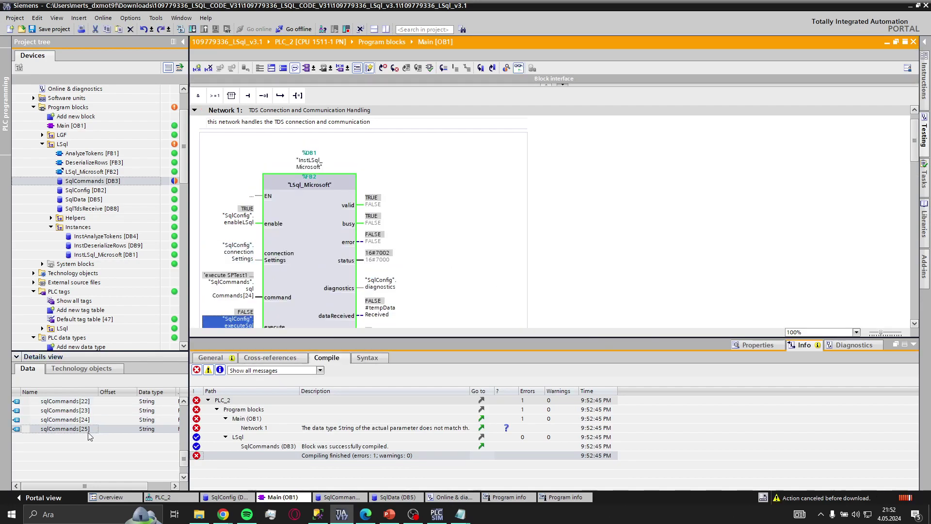
pyautogui.moveTo(70, 433); pyautogui.dragTo(250, 301)
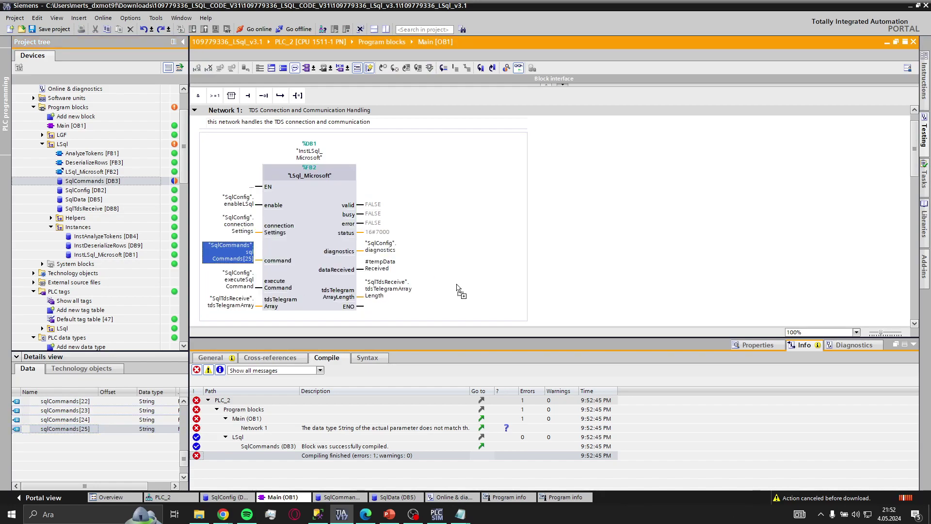
pyautogui.click(192, 29)
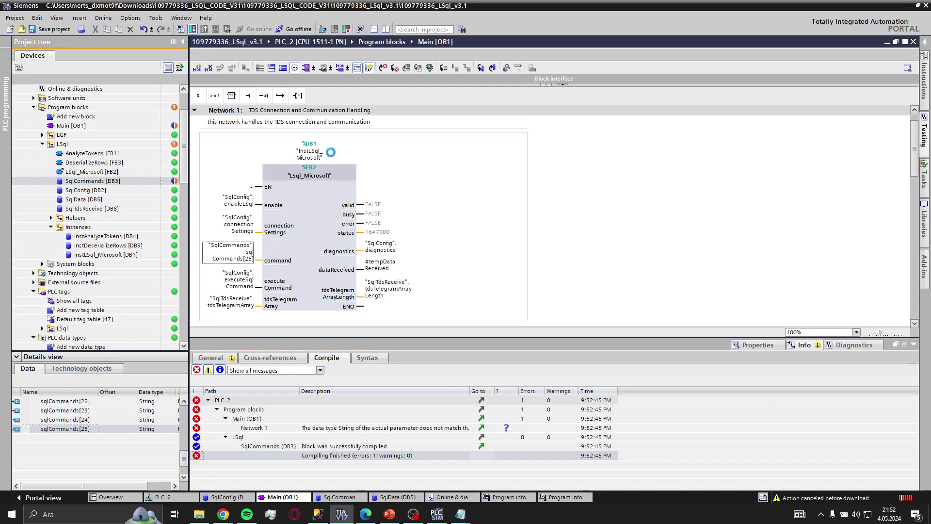
pyautogui.click(587, 352)
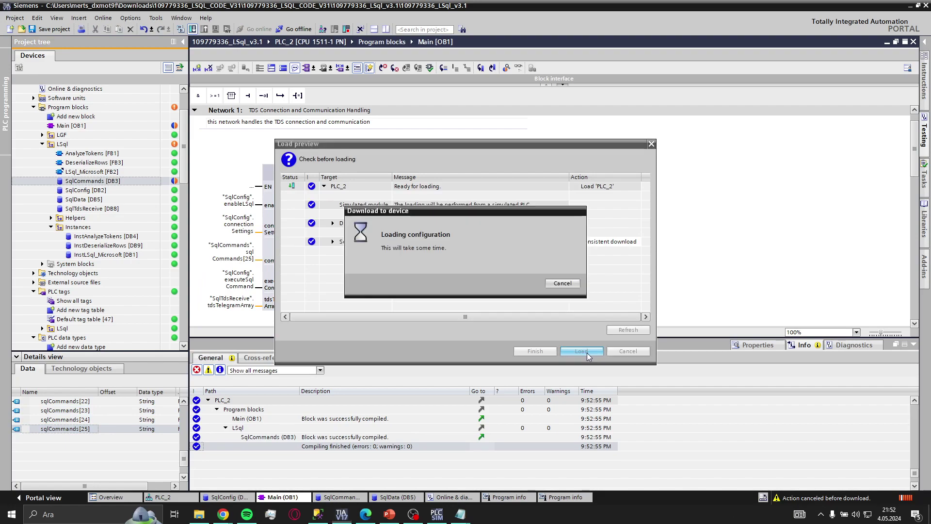
pyautogui.click(905, 344)
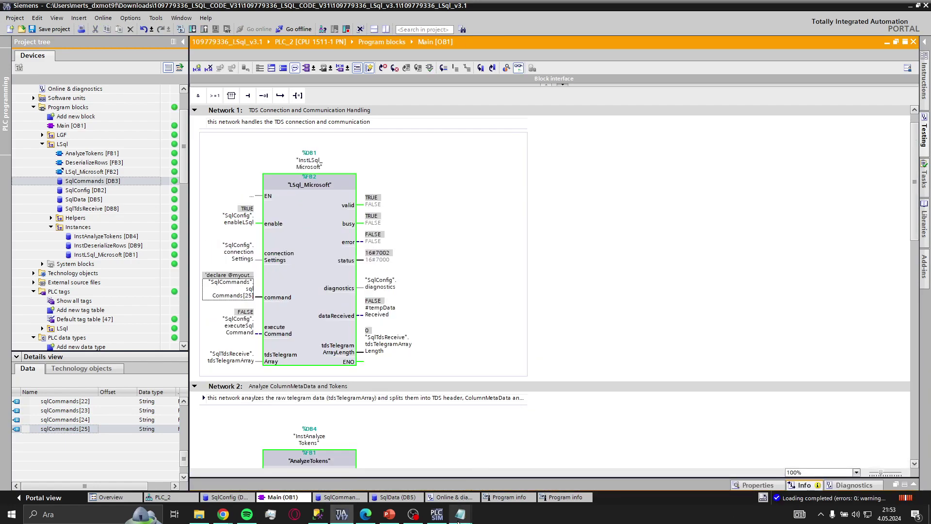
# Review the finished SPdeclare command in the untitled Notepad note, then minimize the note
pyautogui.moveTo(460, 518)
pyautogui.click(541, 458)
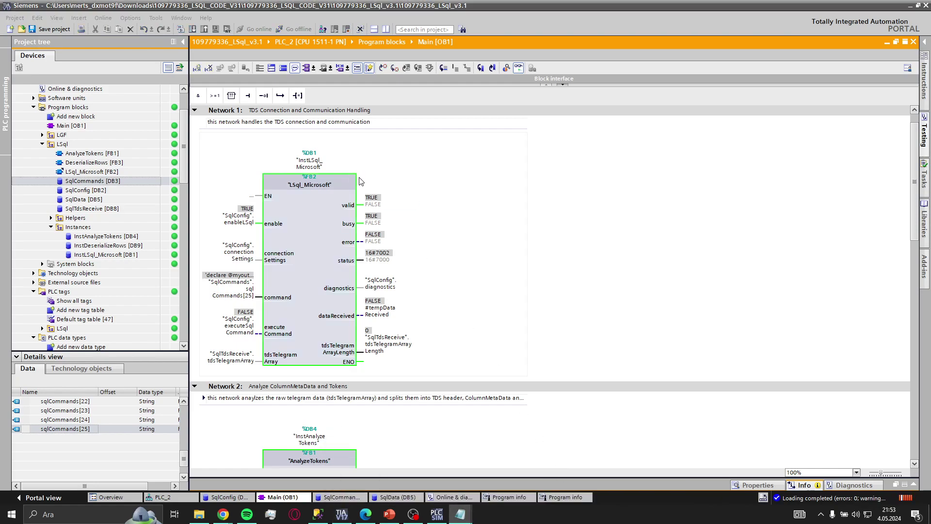
pyautogui.click(378, 466)
pyautogui.click(271, 107)
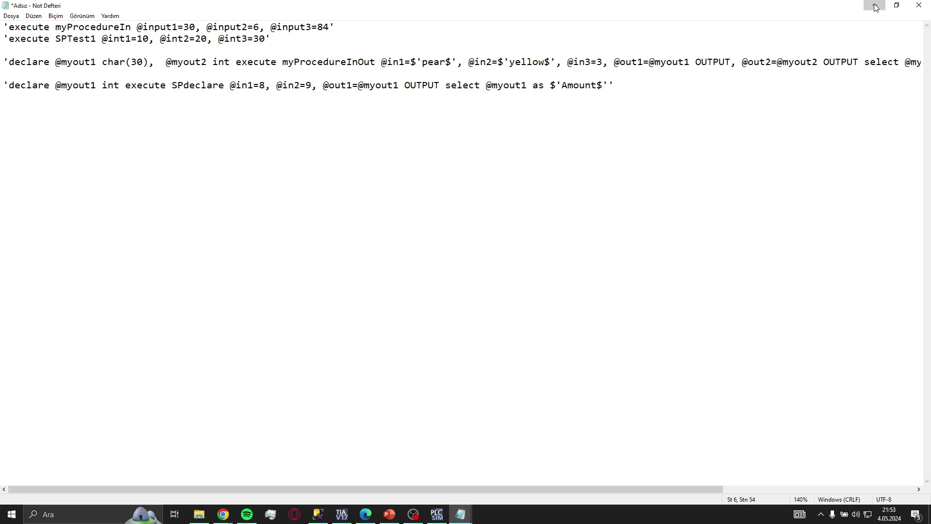
pyautogui.click(875, 6)
# Trigger the SPdeclare command by modifying executeSqlCommand to 1 in Main, with a brief look at SQL Server Management Studio
pyautogui.click(228, 325)
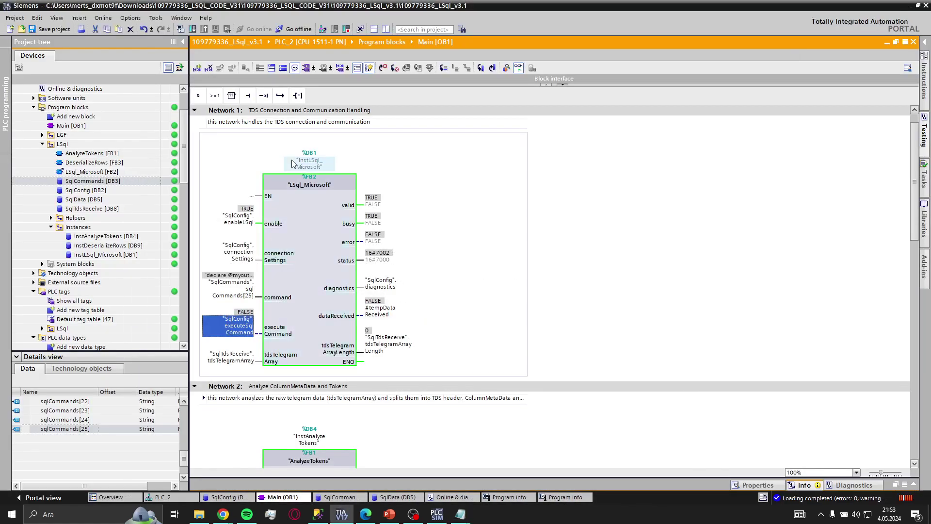
pyautogui.hotkey('ctrl', 'F2')
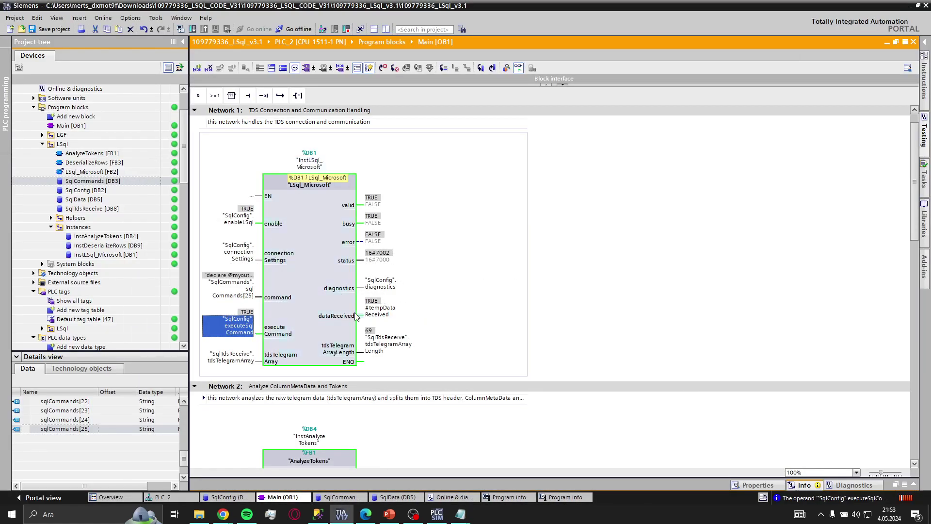
pyautogui.click(320, 515)
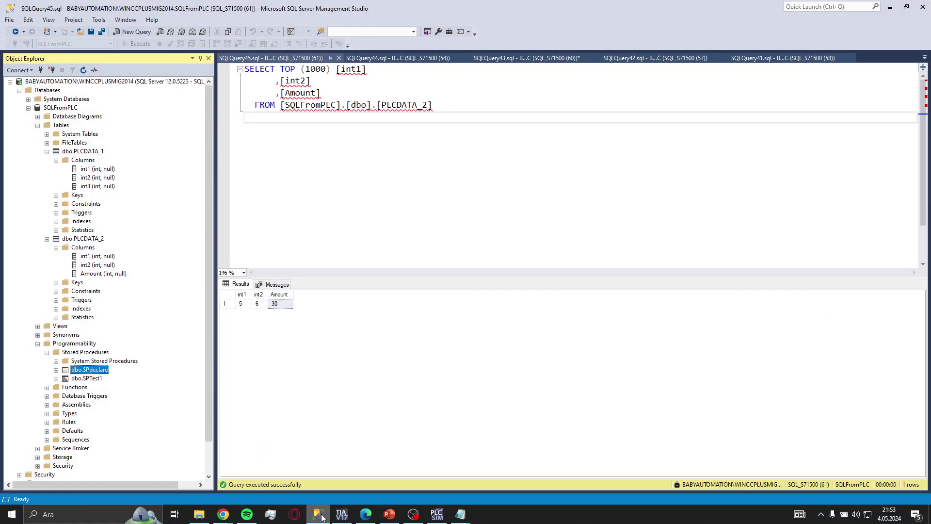
pyautogui.click(341, 515)
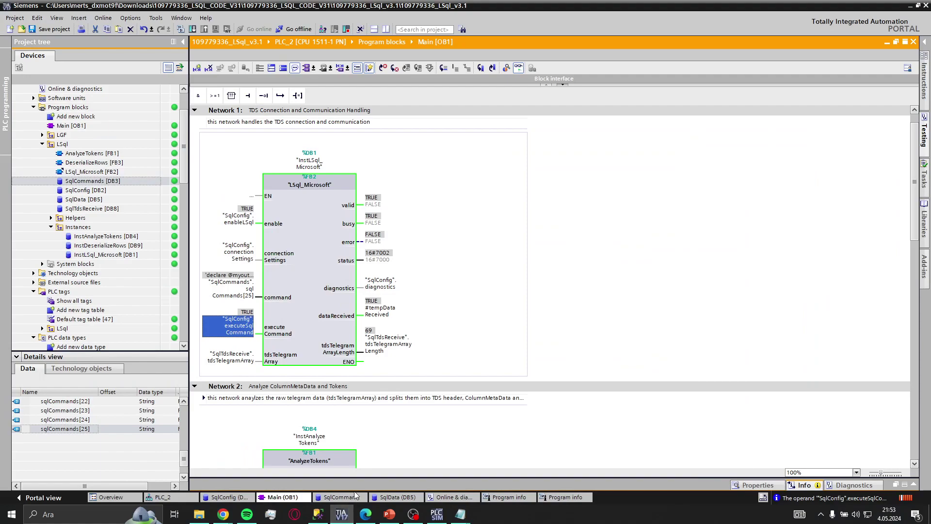
# Close and reopen SqlData [DB5], then expand data, rows and rows[0] to inspect the returned Amount
pyautogui.rightClick(398, 498)
pyautogui.click(424, 481)
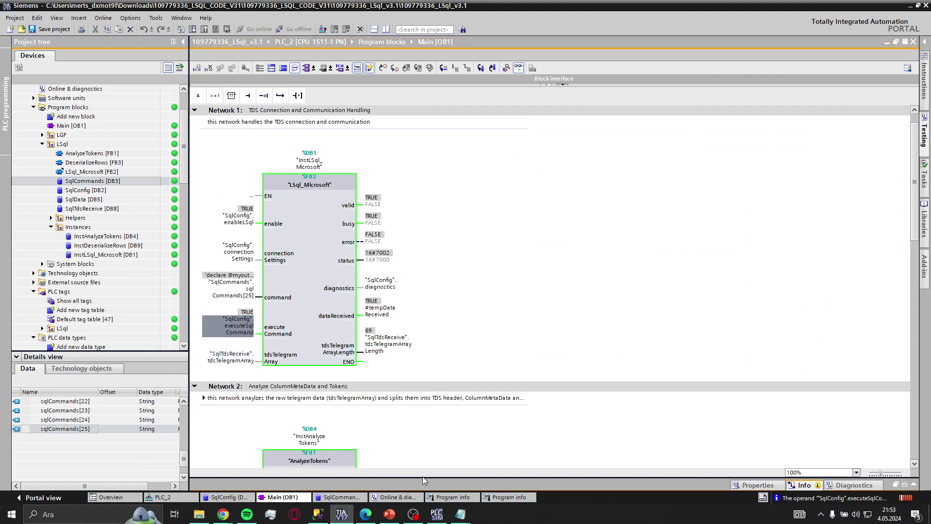
pyautogui.doubleClick(96, 200)
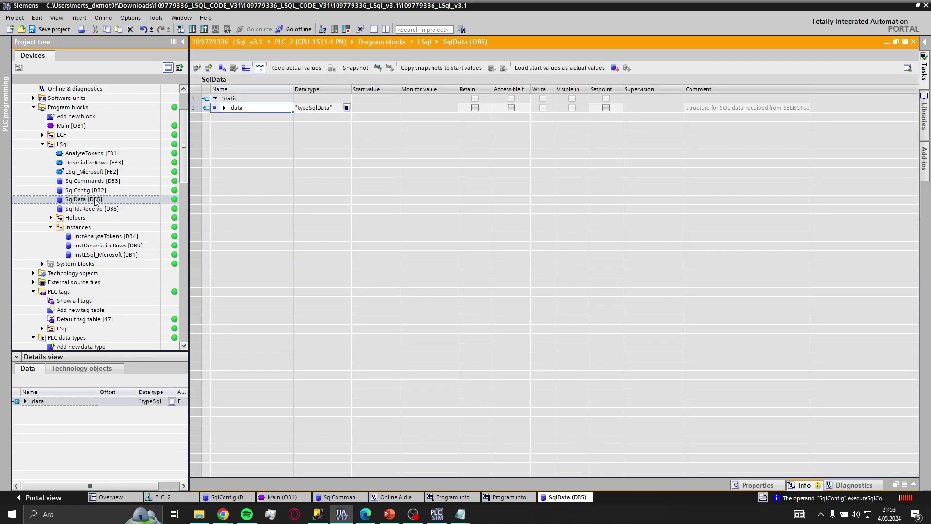
pyautogui.click(223, 108)
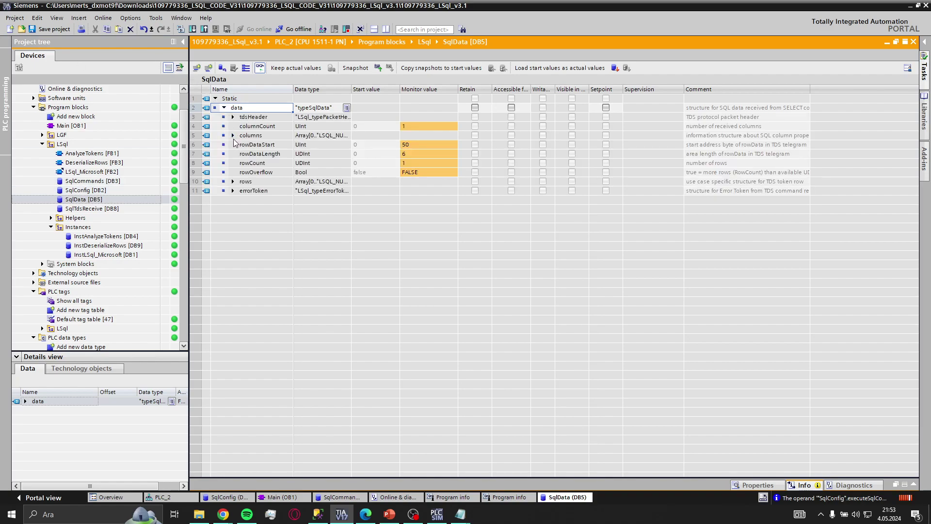
pyautogui.click(233, 182)
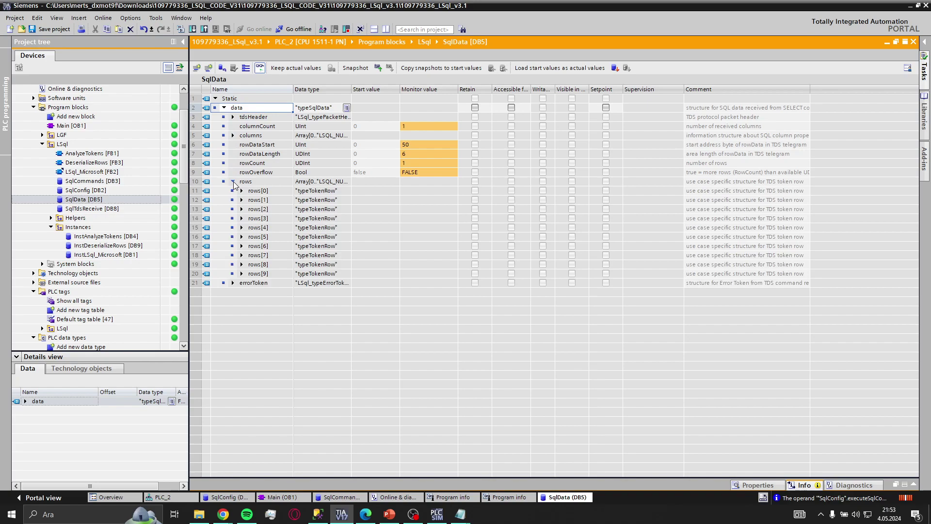
pyautogui.click(242, 190)
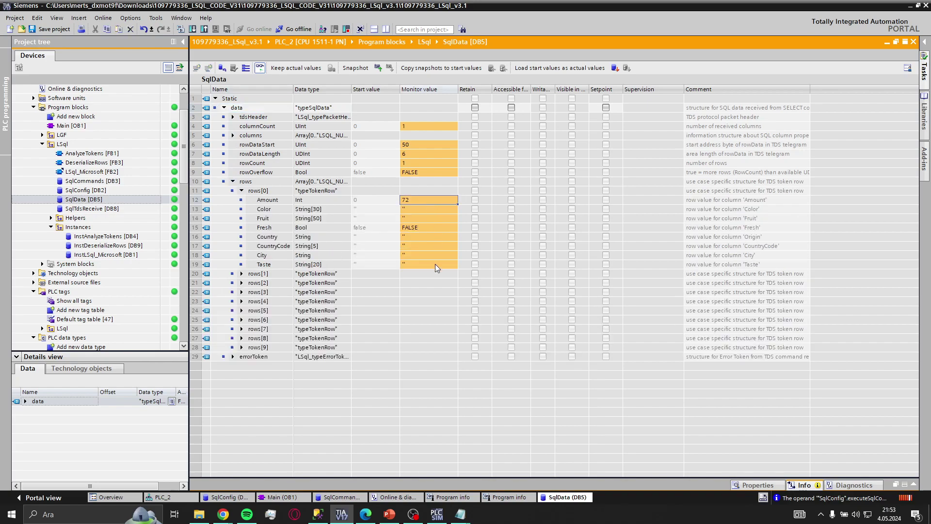
pyautogui.click(274, 497)
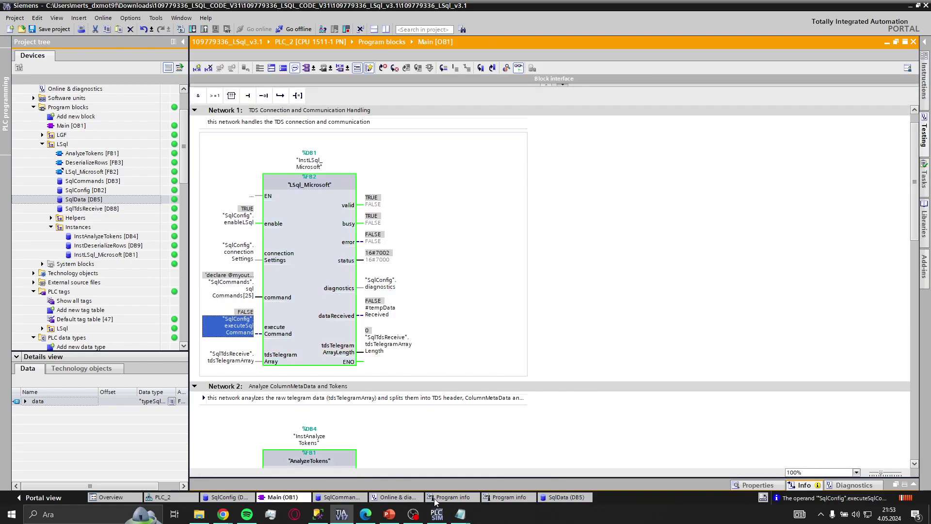
pyautogui.click(342, 497)
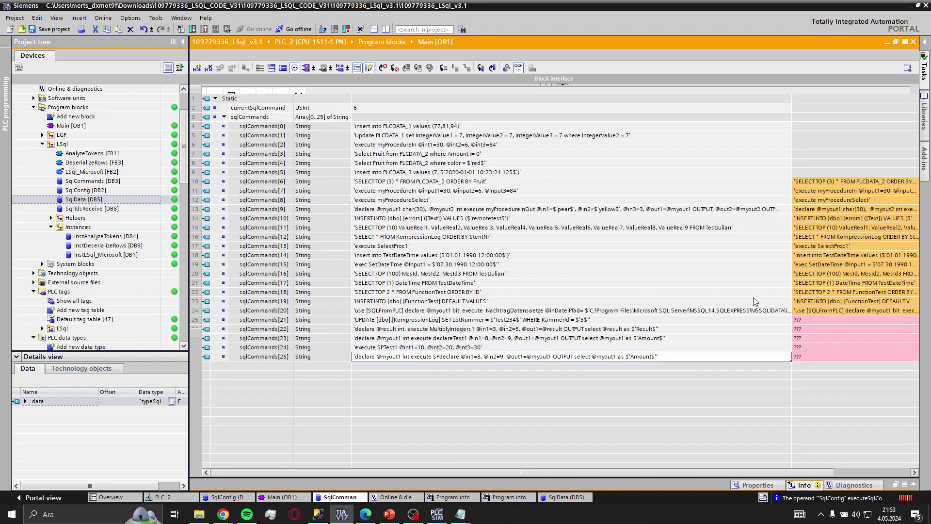
pyautogui.click(510, 362)
pyautogui.doubleClick(499, 357)
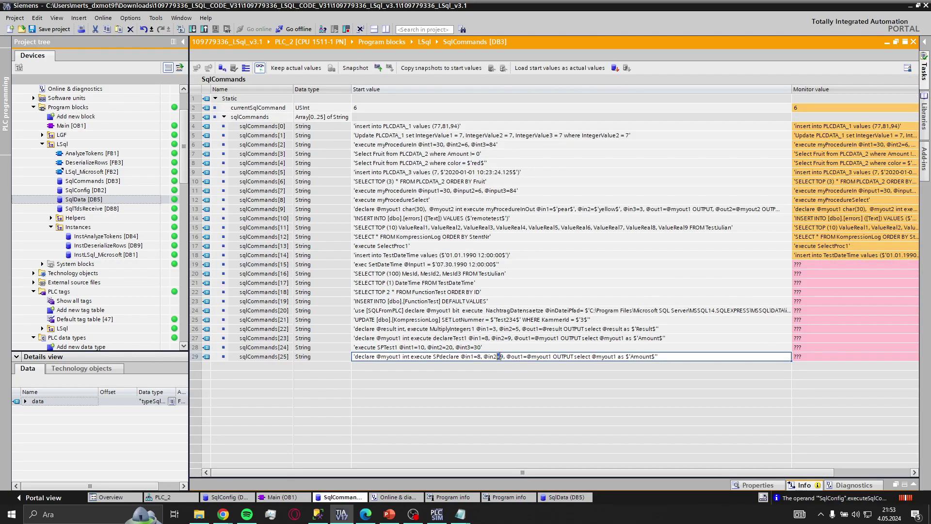
pyautogui.press('BackSpace')
pyautogui.press('BackSpace')
pyautogui.write('11,')
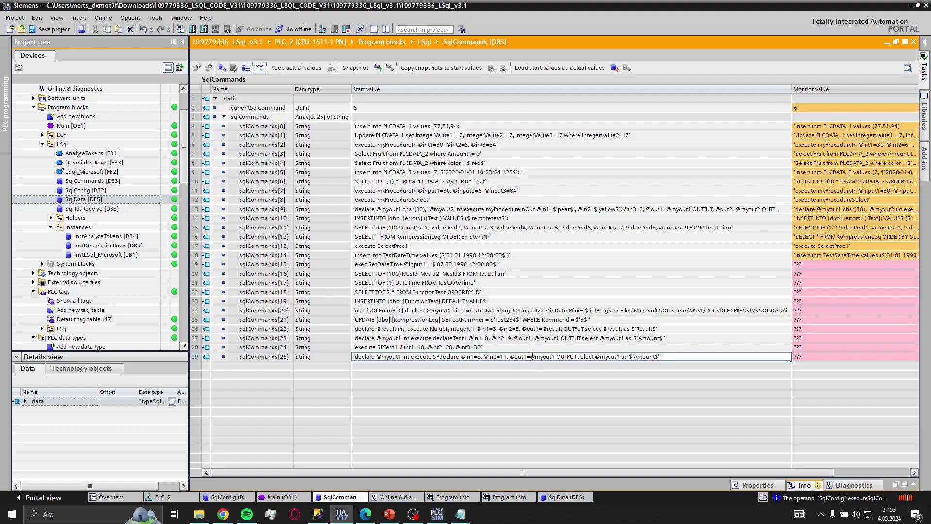
pyautogui.press('Return')
pyautogui.click(615, 68)
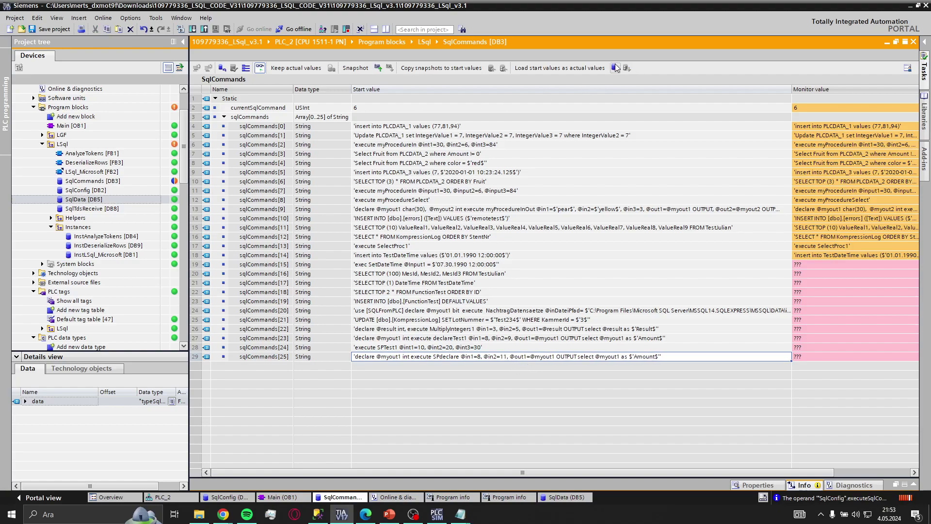
pyautogui.click(523, 272)
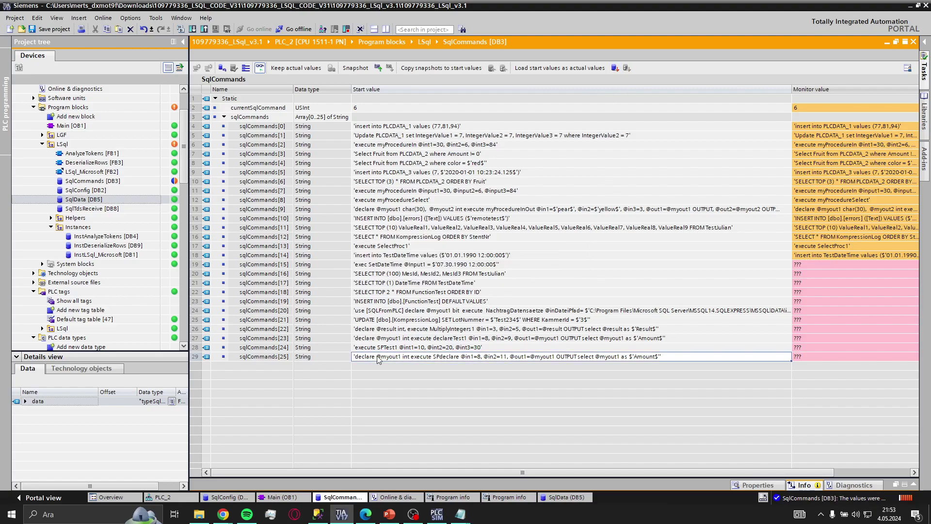
# Modify executeSqlCommand to 1 in Main to run the updated command, then check the returned Amount in SqlData
pyautogui.click(274, 497)
pyautogui.hotkey('ctrl', 'F2')
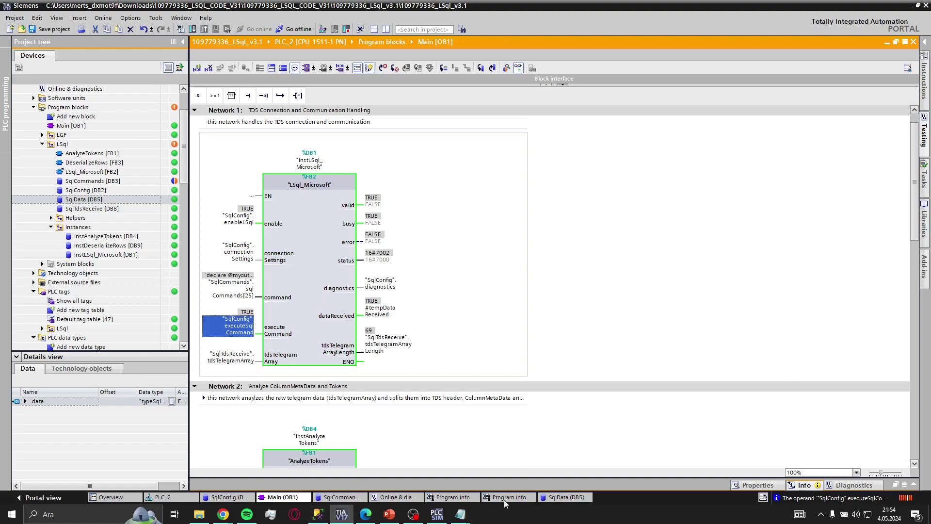
pyautogui.click(560, 497)
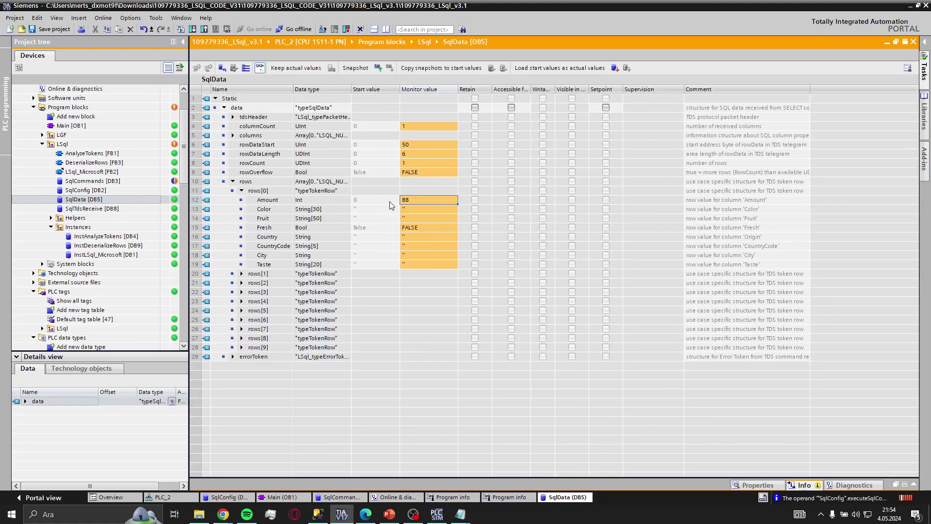
# Switch to SQL Server Management Studio, select the top 1000 rows of dbo.PLCDATA_2 and inspect int1, int2 and Amount in the newest row
pyautogui.click(325, 514)
pyautogui.click(381, 123)
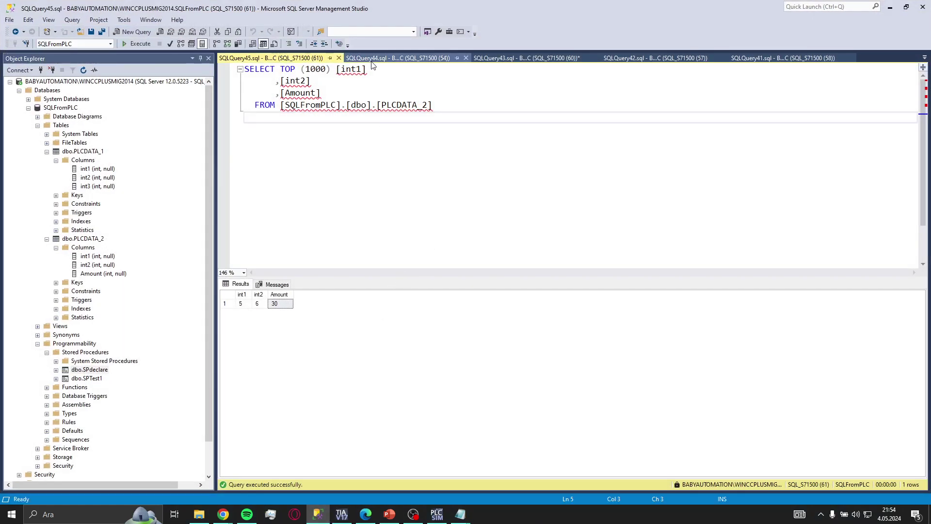
pyautogui.rightClick(95, 239)
pyautogui.click(158, 265)
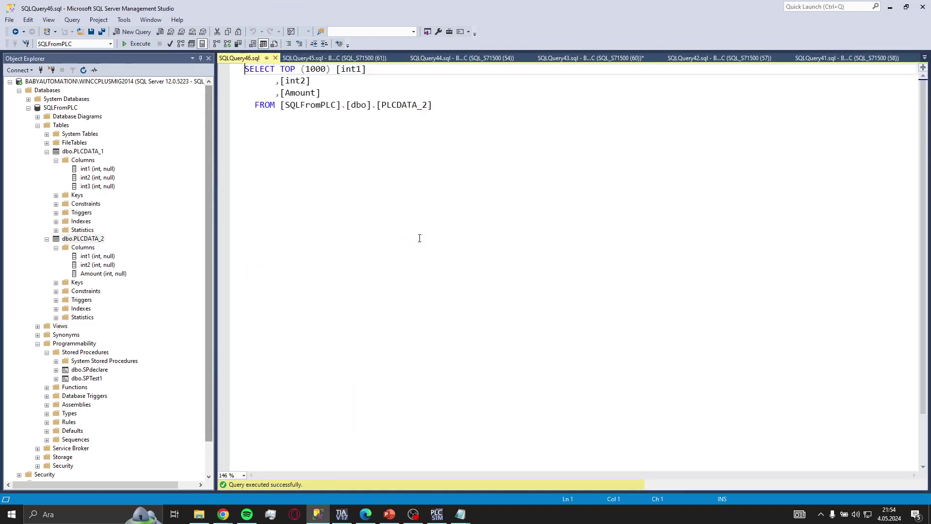
pyautogui.click(282, 315)
pyautogui.click(247, 322)
pyautogui.click(262, 323)
pyautogui.click(277, 322)
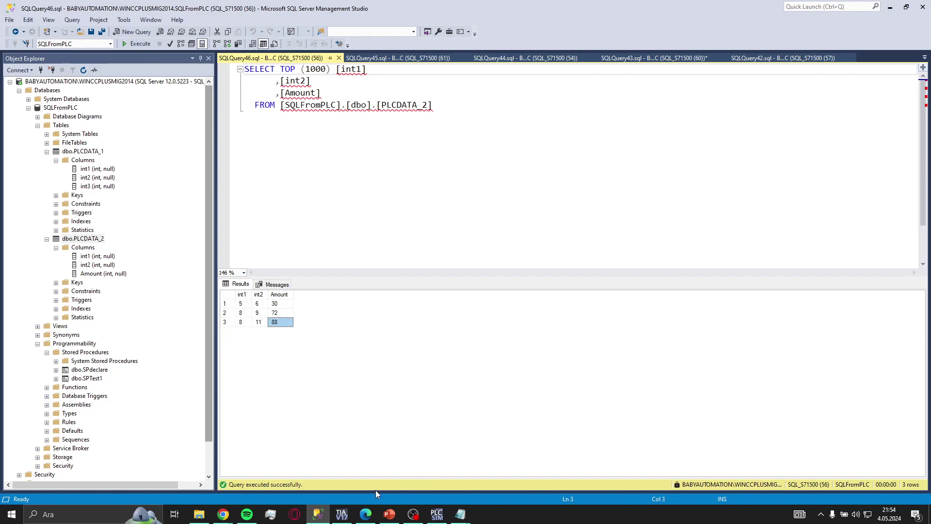
pyautogui.click(338, 512)
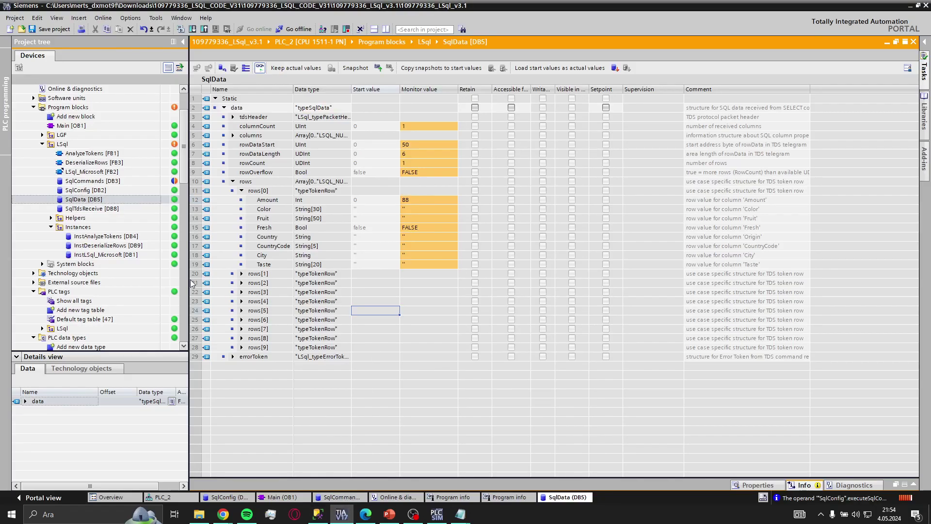
pyautogui.scroll(2, 184, 155)
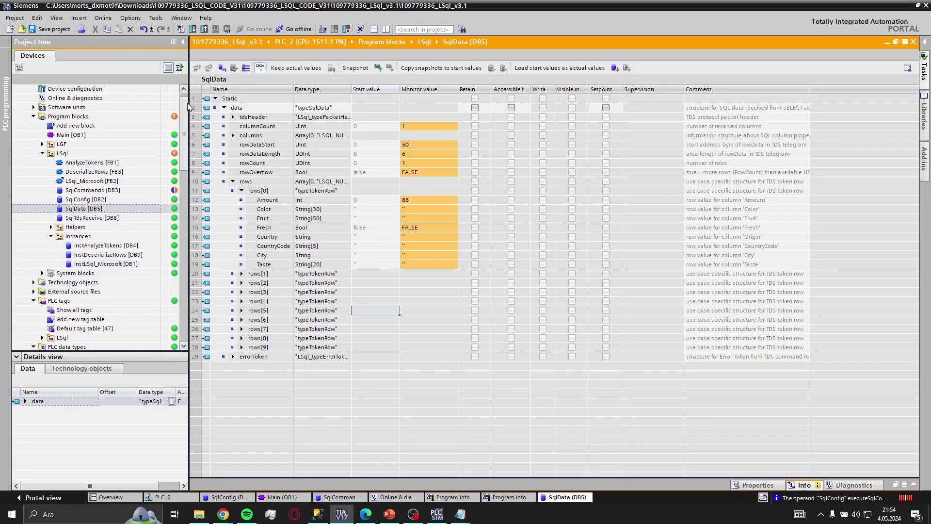
pyautogui.click(393, 274)
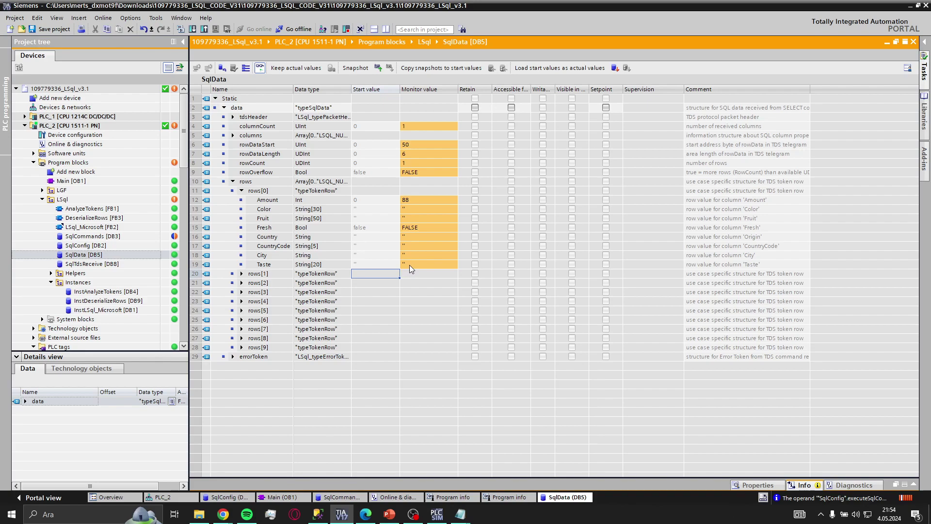
pyautogui.click(413, 514)
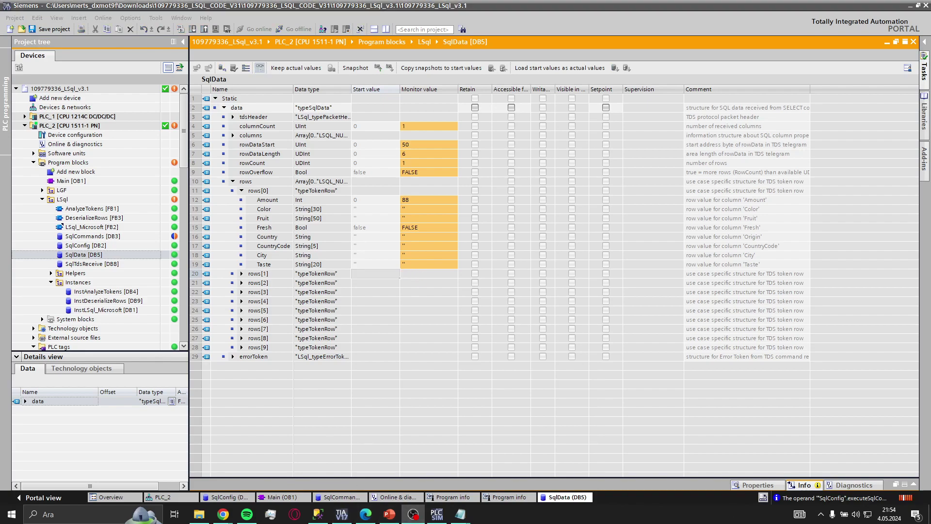